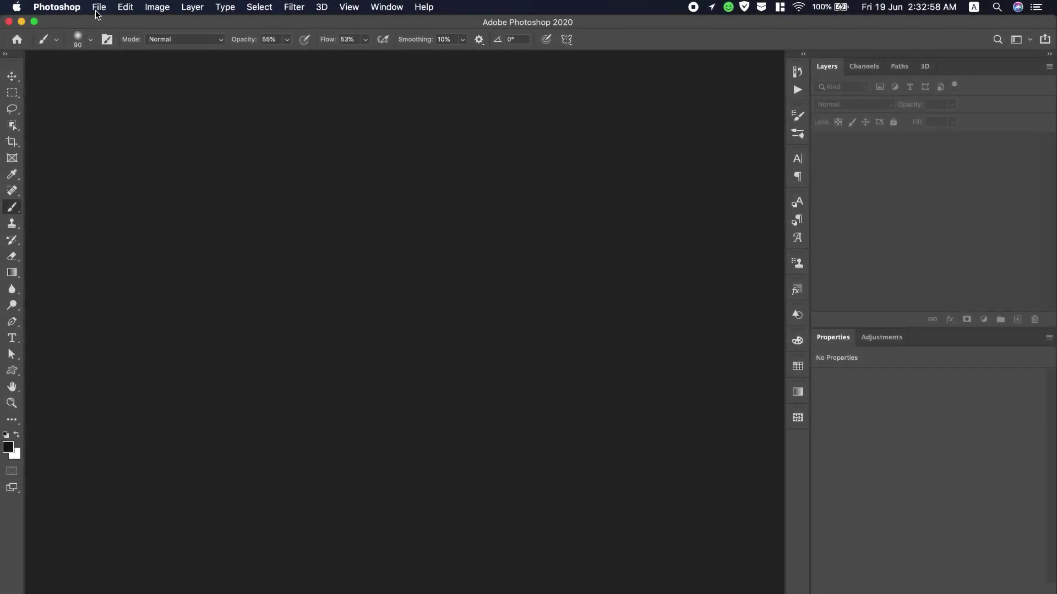
Create a blank white 1080 × 1080 pixel document at 300 pixels/cm.
{"action": "left_click", "coordinate": [97, 7]}
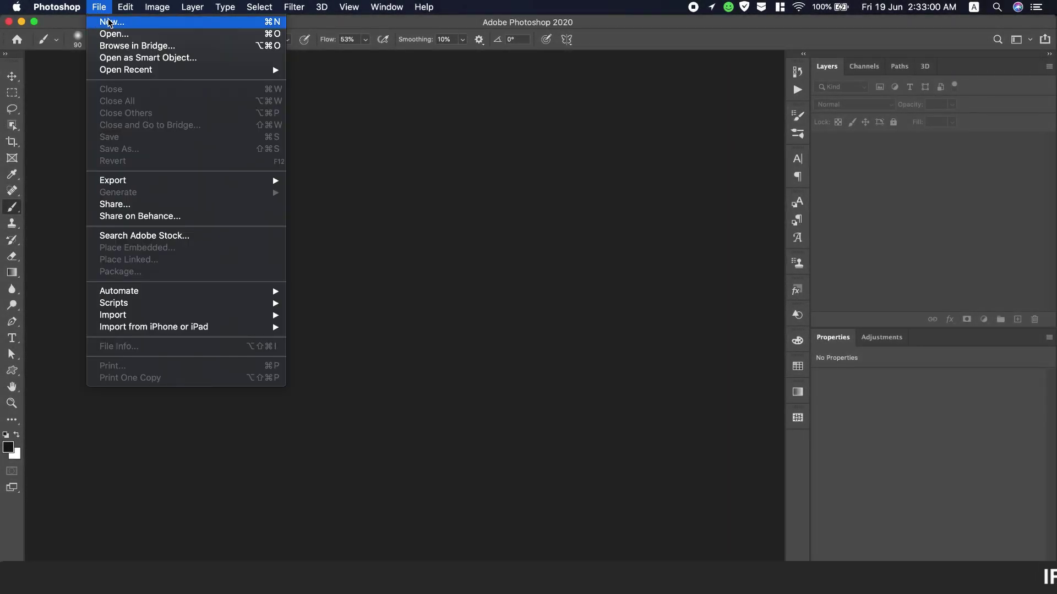
{"action": "left_click", "coordinate": [105, 22]}
{"action": "left_click", "coordinate": [511, 232]}
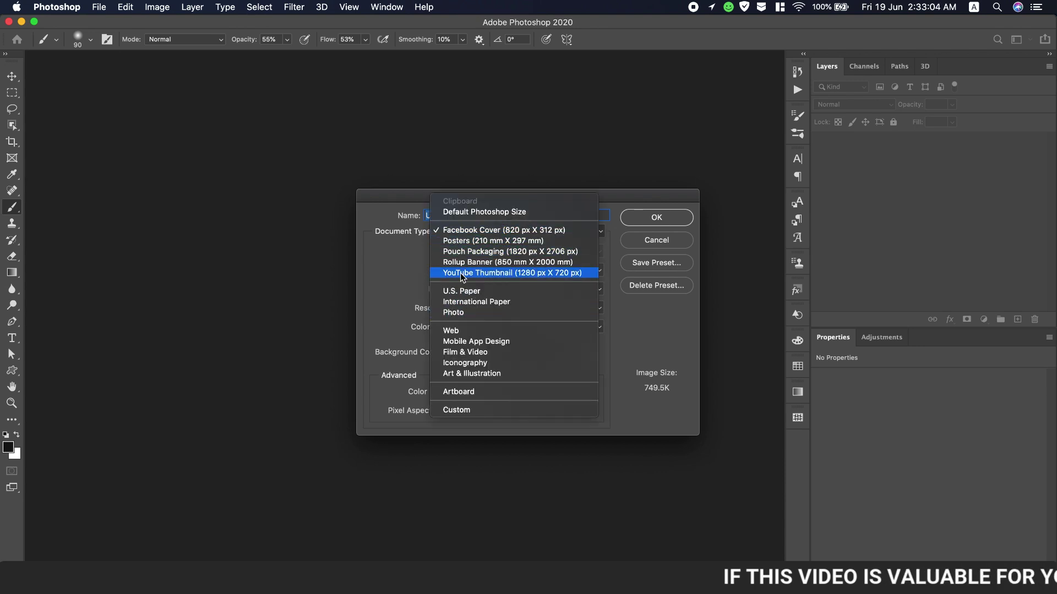
{"action": "left_click", "coordinate": [383, 268]}
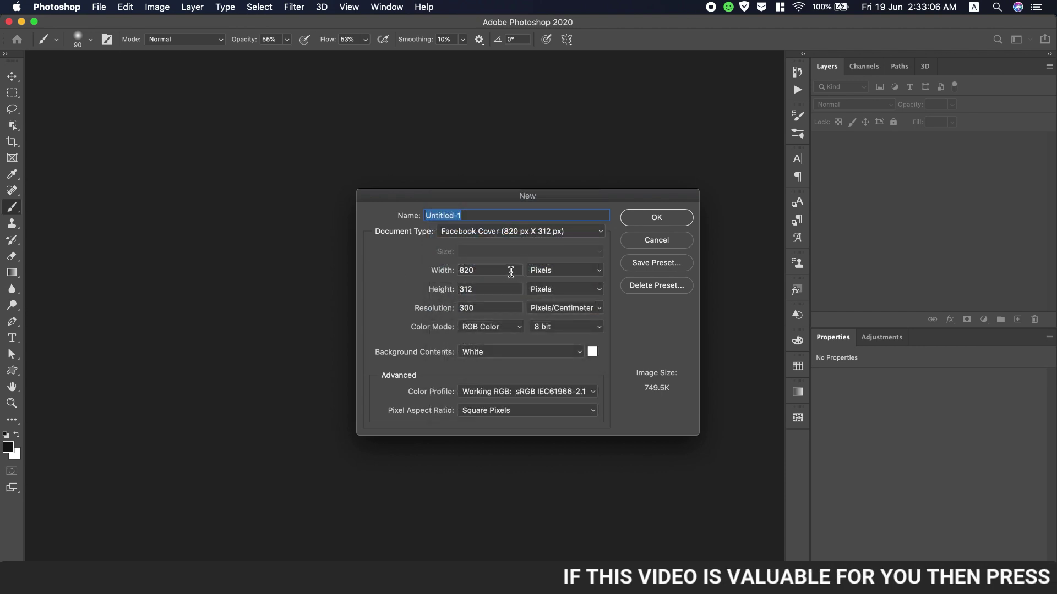
{"action": "key", "text": "Tab"}
{"action": "type", "text": "10"}
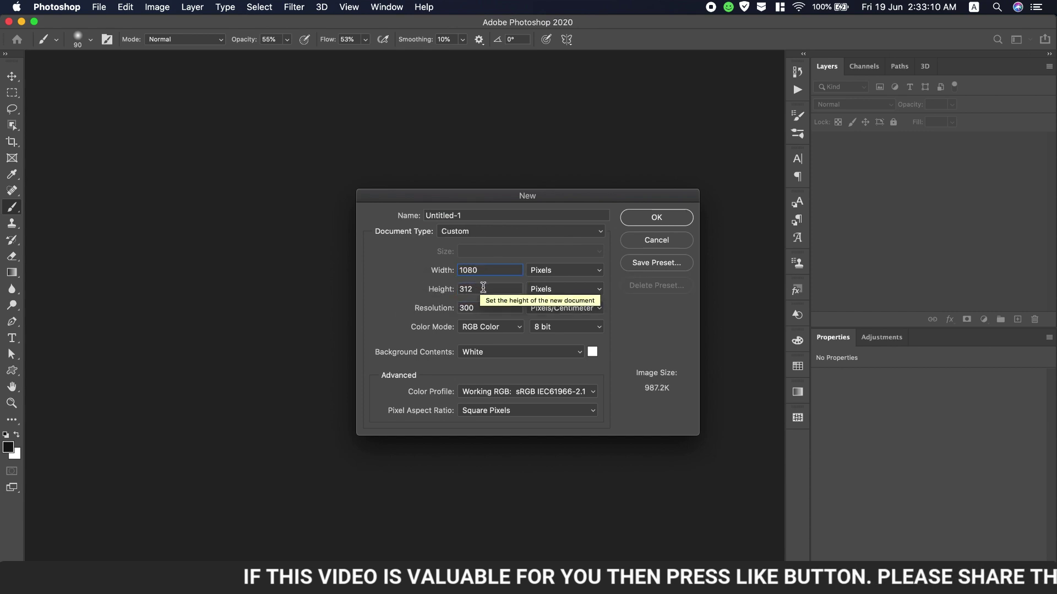
{"action": "type", "text": "1080"}
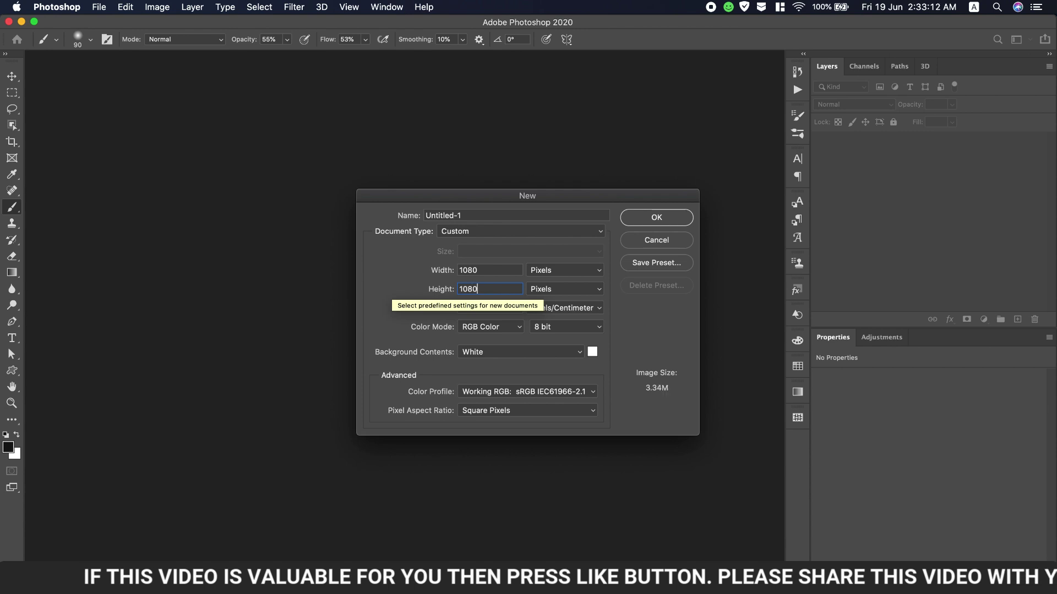
{"action": "left_click", "coordinate": [655, 217]}
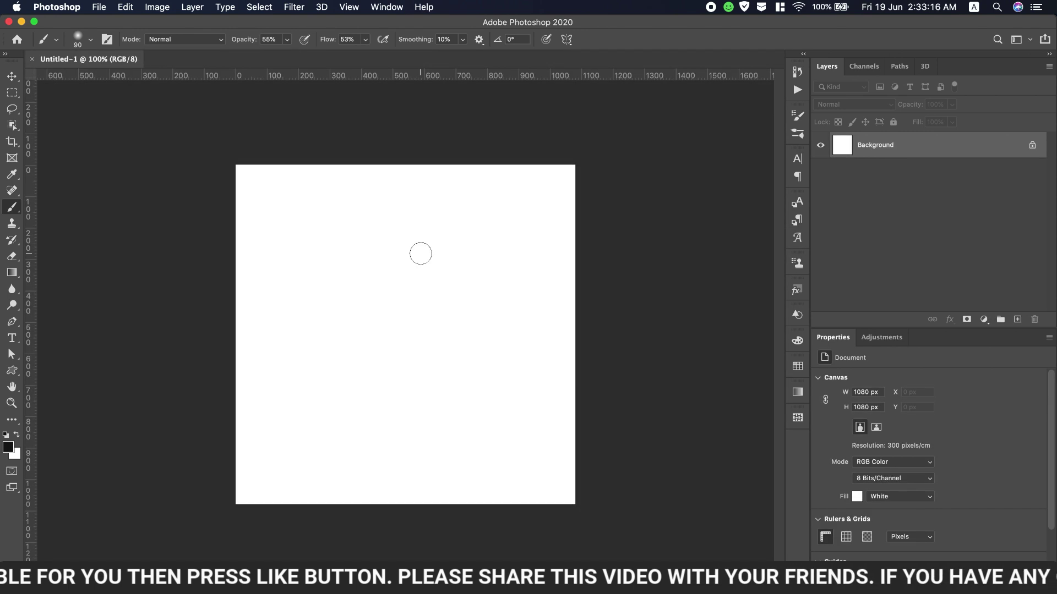
Add an orange (#f1a511) Solid Color fill layer, Color Fill 1, over the white background.
{"action": "left_click", "coordinate": [98, 8]}
{"action": "mouse_move", "coordinate": [118, 193]}
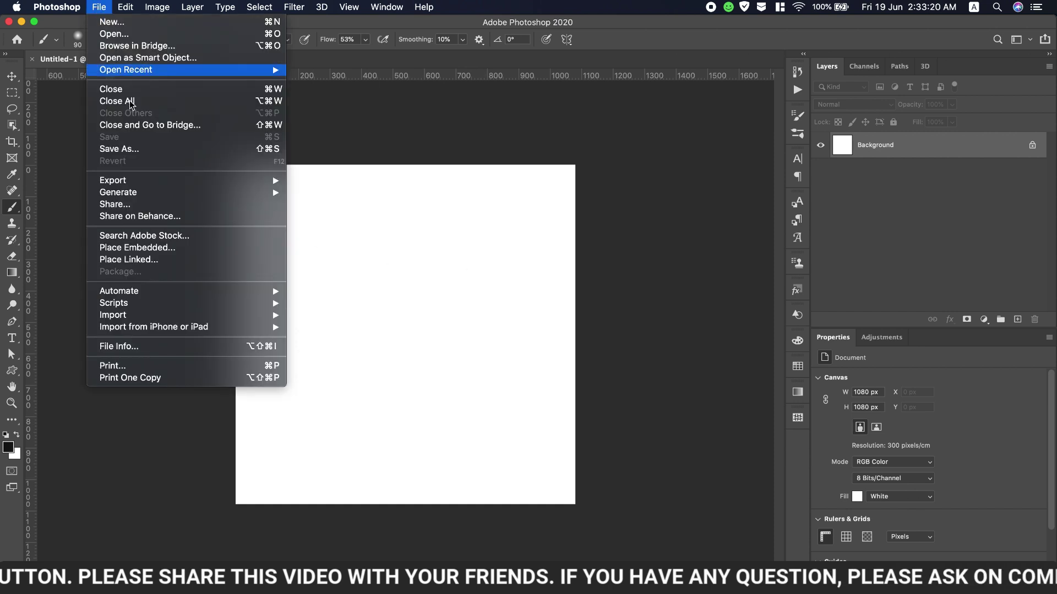
{"action": "left_click", "coordinate": [911, 155]}
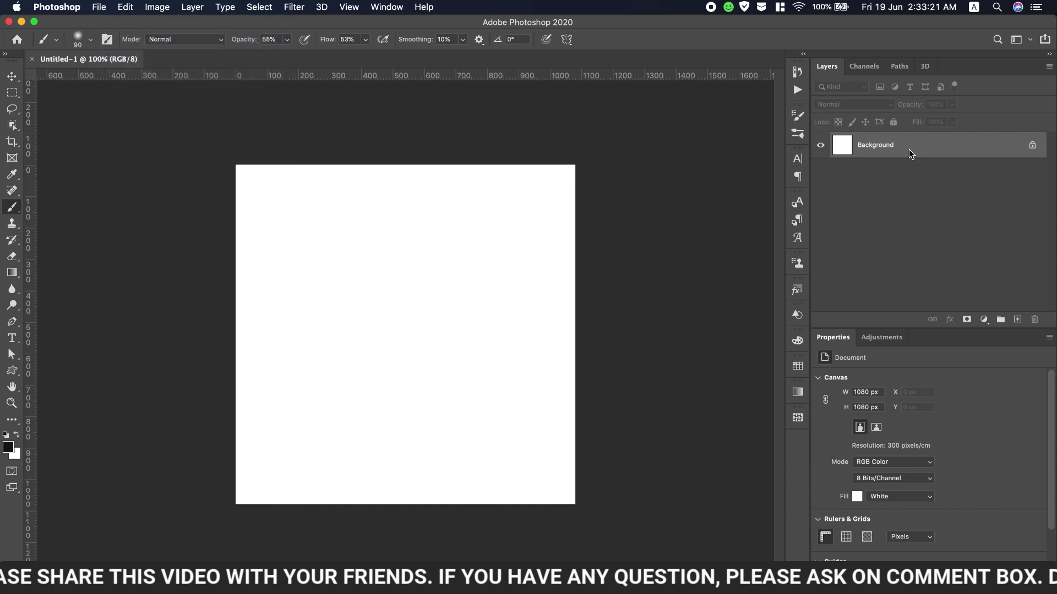
{"action": "left_click", "coordinate": [983, 318]}
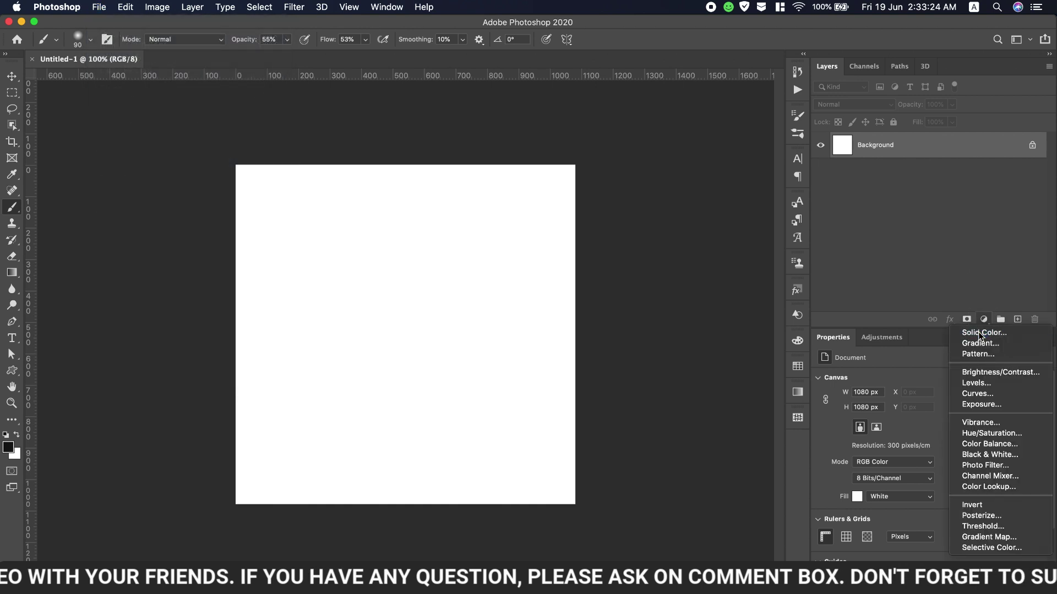
{"action": "left_click", "coordinate": [984, 332]}
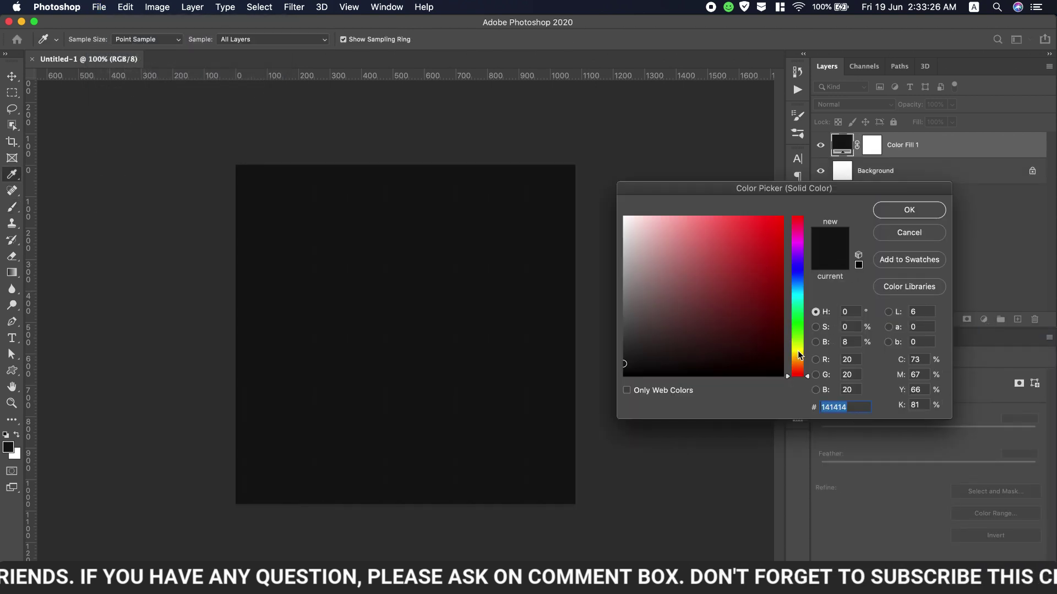
{"action": "left_click_drag", "start_coordinate": [800, 355], "coordinate": [803, 360]}
{"action": "left_click_drag", "start_coordinate": [750, 274], "coordinate": [772, 224]}
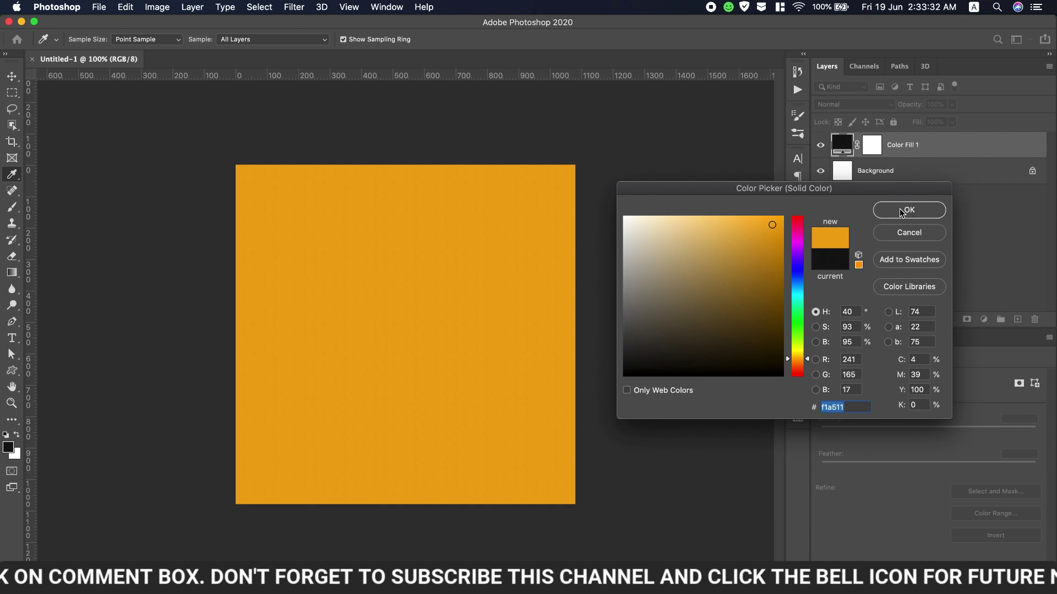
{"action": "left_click", "coordinate": [901, 212]}
{"action": "left_click", "coordinate": [101, 7]}
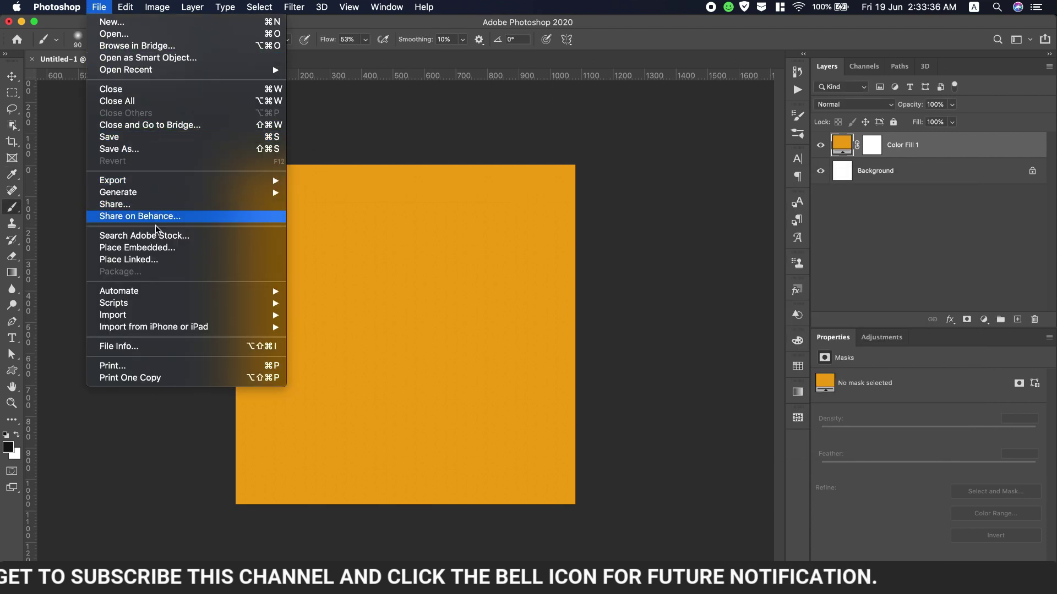
Open photo-of-man-wearing-sunglasses-2603147.jpg from the Downloads folder.
{"action": "left_click", "coordinate": [168, 250]}
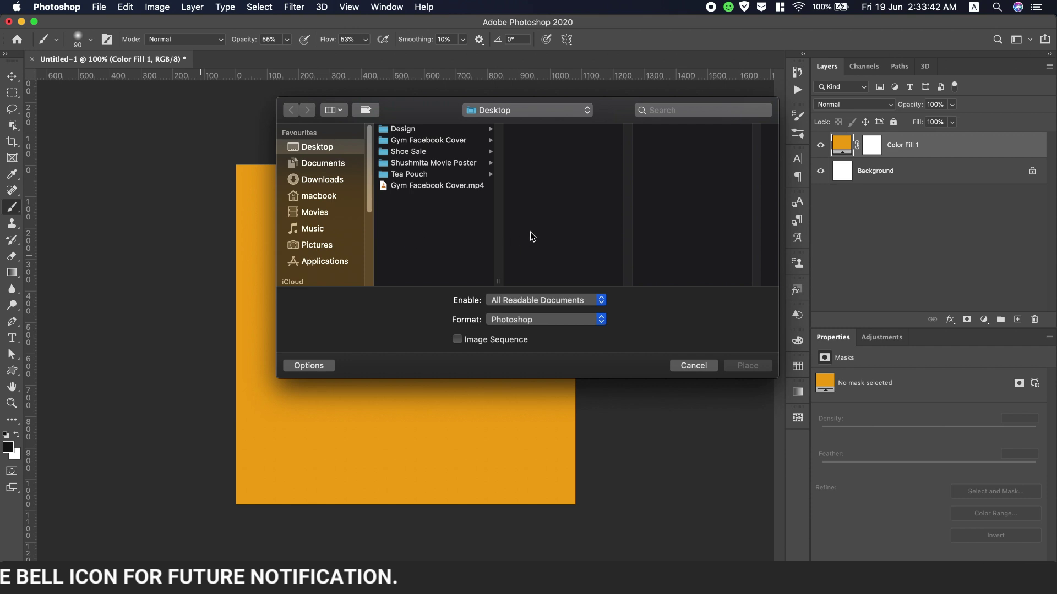
{"action": "left_click", "coordinate": [678, 365]}
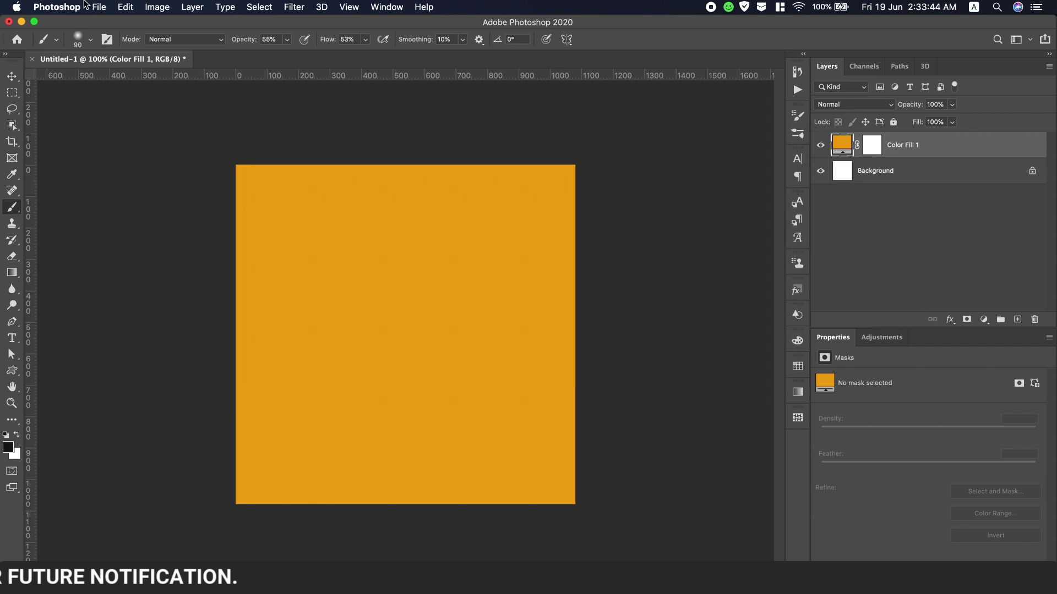
{"action": "left_click", "coordinate": [98, 7]}
{"action": "left_click", "coordinate": [111, 34]}
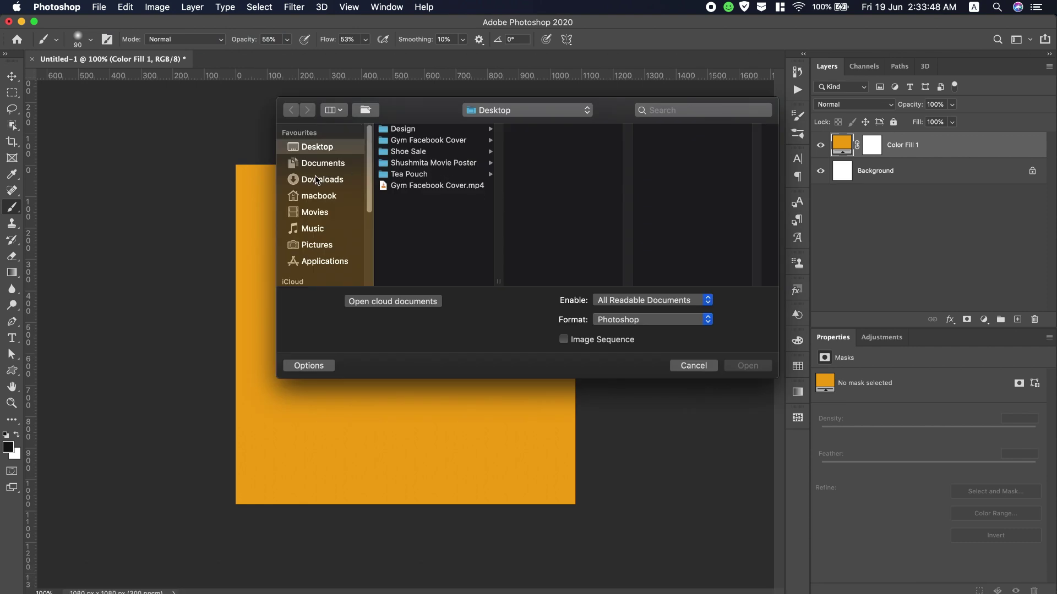
{"action": "left_click", "coordinate": [322, 181]}
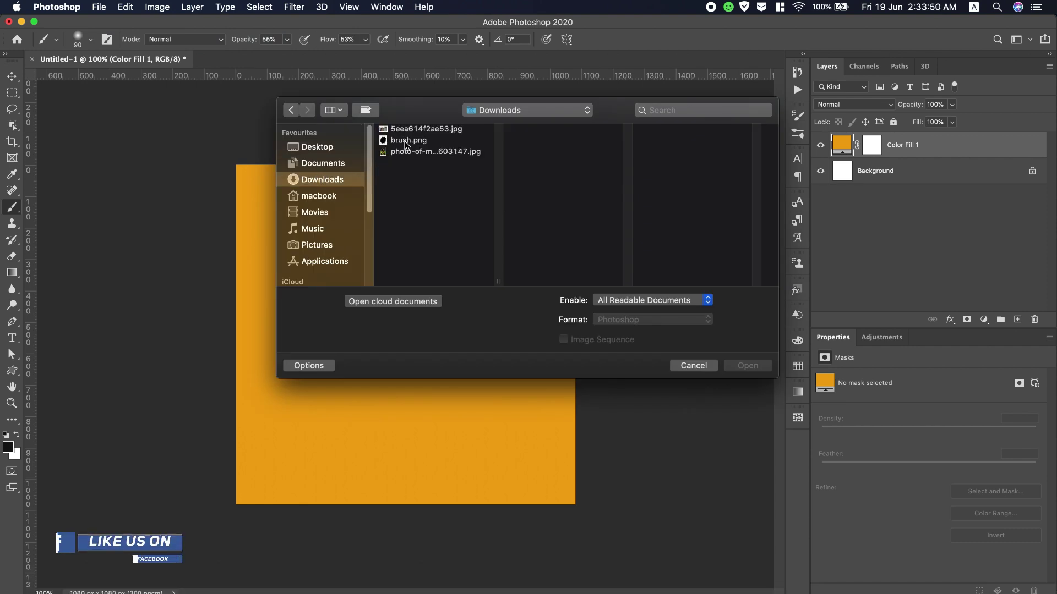
{"action": "left_click", "coordinate": [412, 153]}
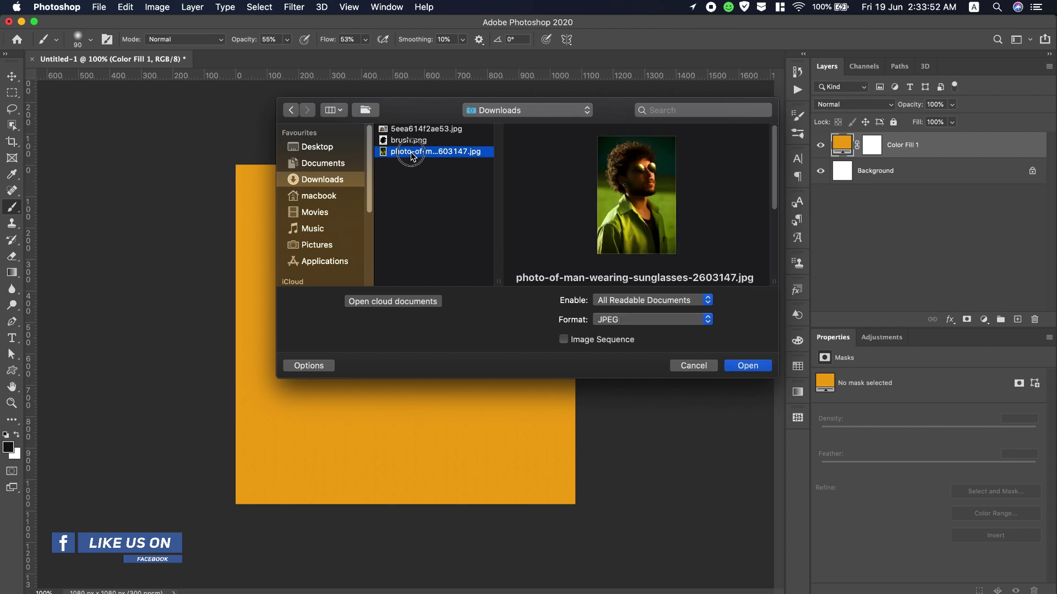
{"action": "key", "text": "Return"}
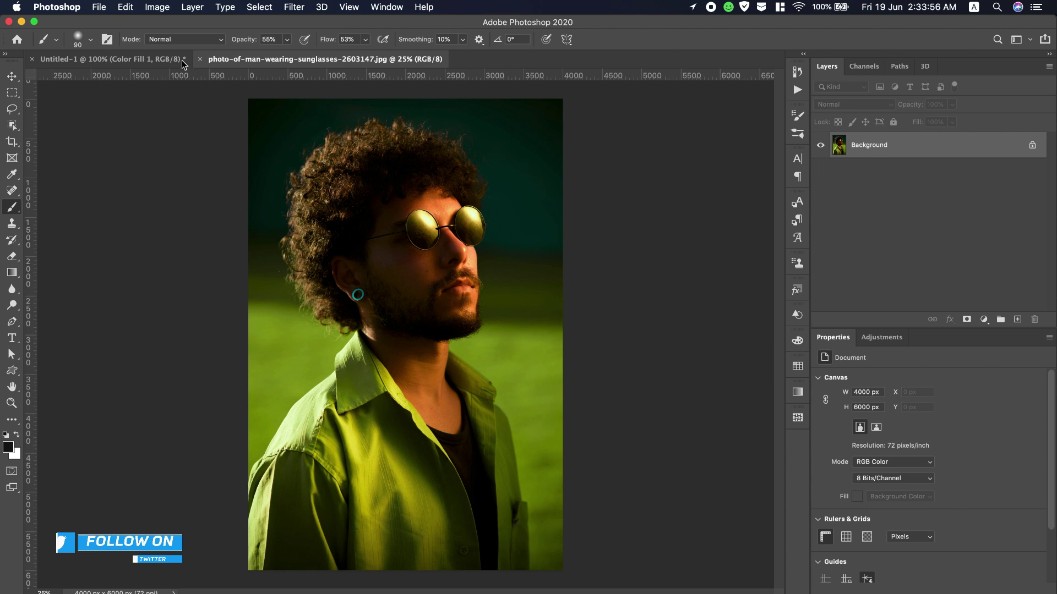
Unlock the photo's Background as Layer 0 and flip it horizontally so the man faces left.
{"action": "left_click", "coordinate": [123, 9]}
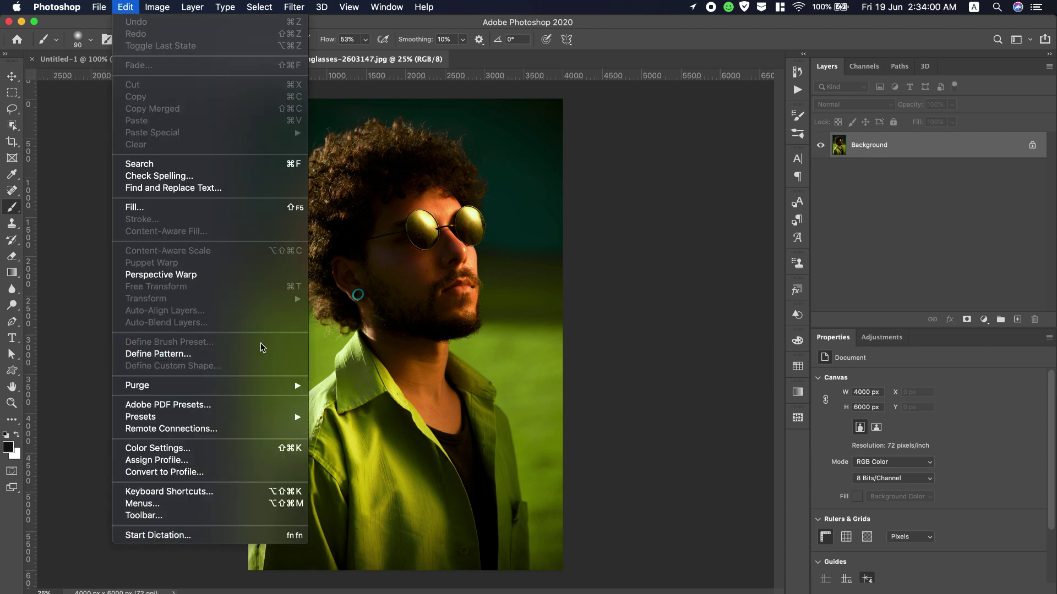
{"action": "left_click", "coordinate": [878, 153]}
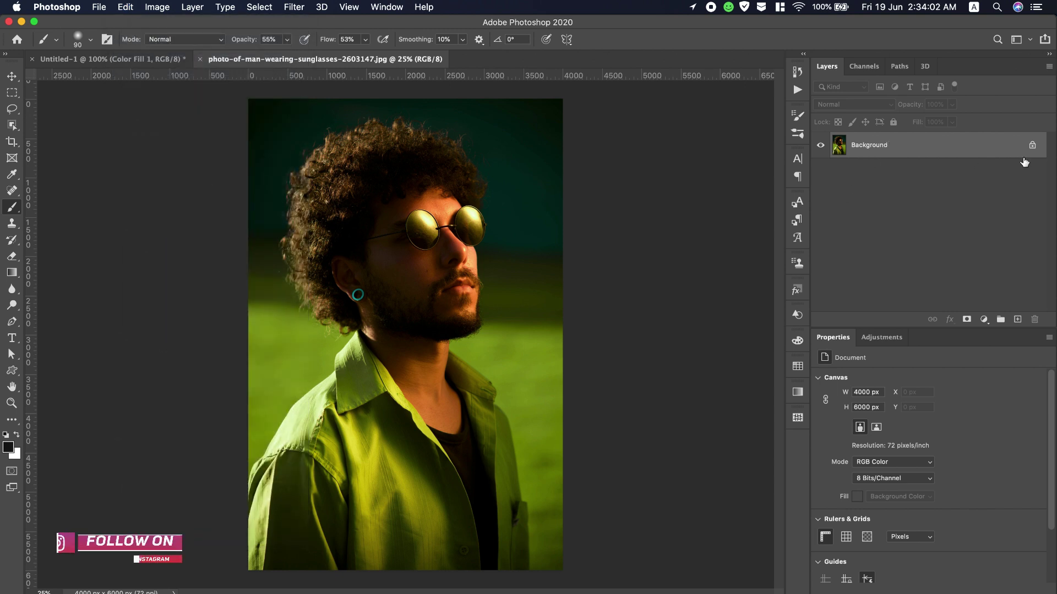
{"action": "double_click", "coordinate": [879, 149]}
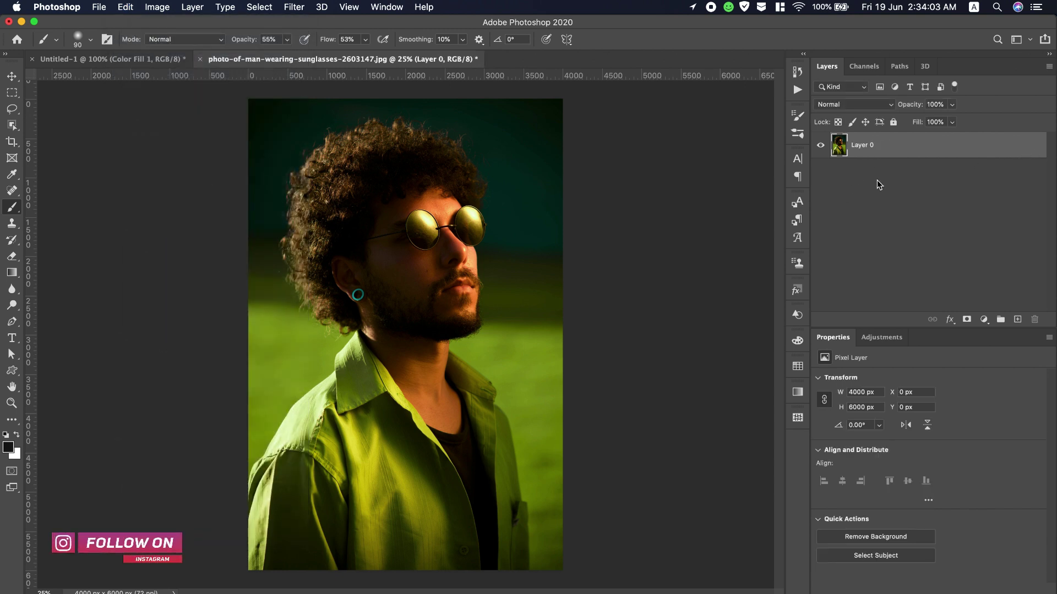
{"action": "left_click", "coordinate": [129, 11]}
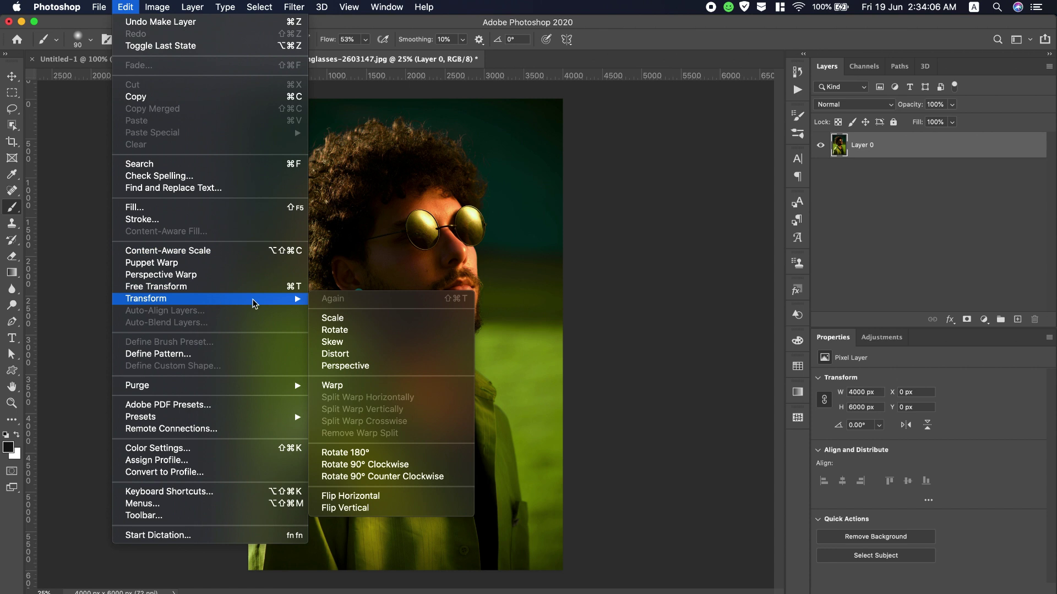
{"action": "left_click", "coordinate": [377, 496]}
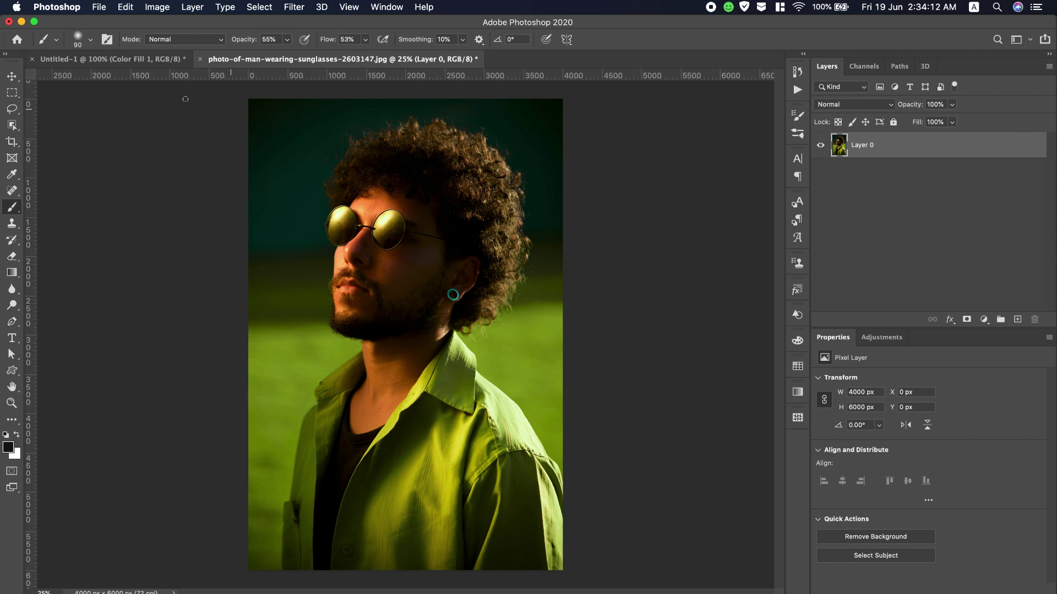
{"action": "left_click", "coordinate": [12, 125]}
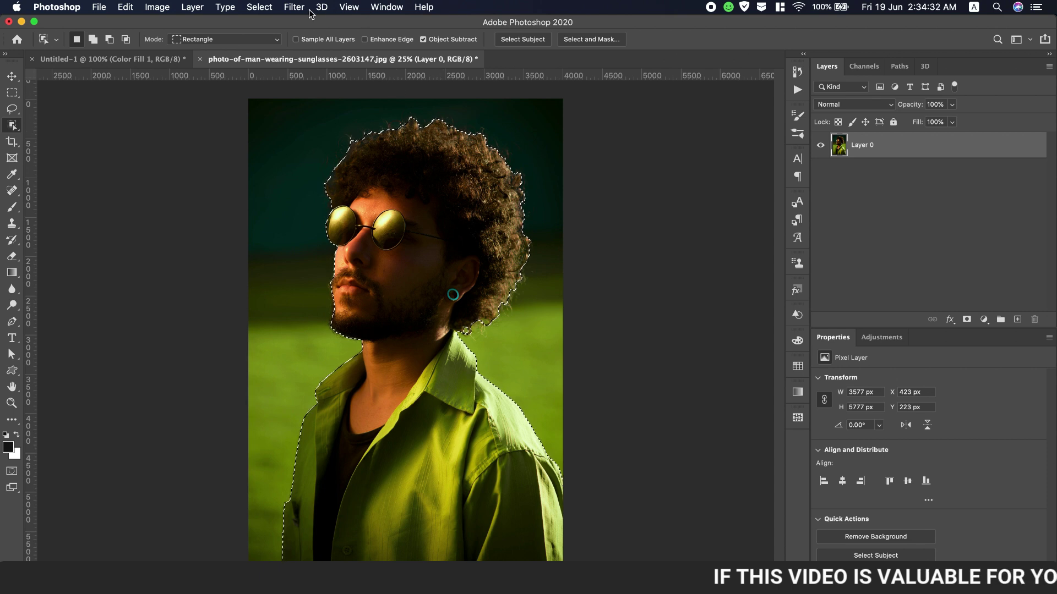
Open Refine Edge for the selected man and move the settings dialog aside to reveal the hair.
{"action": "left_click", "coordinate": [259, 7]}
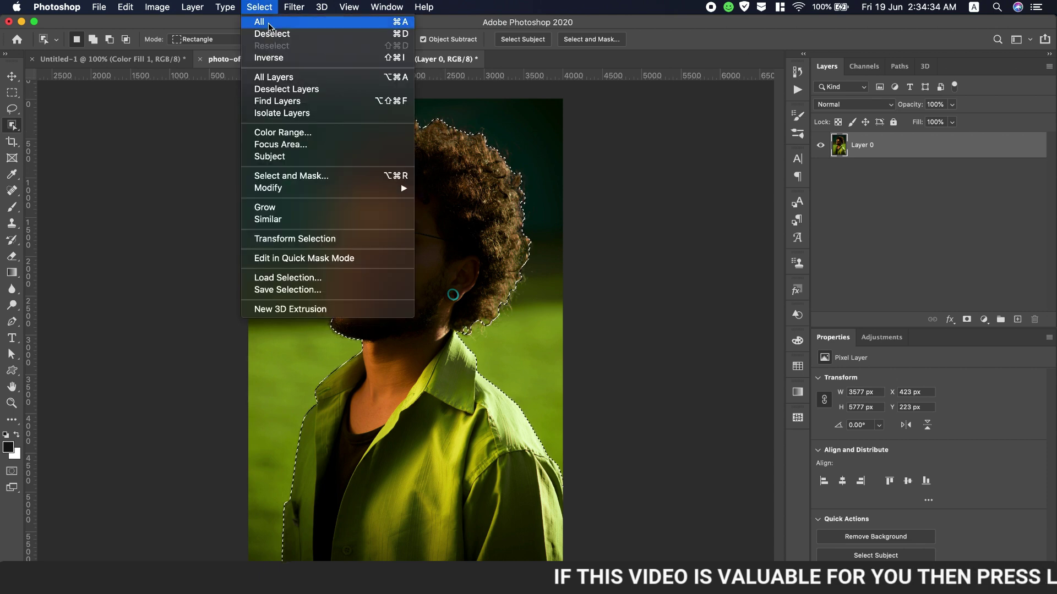
{"action": "left_click", "coordinate": [329, 178]}
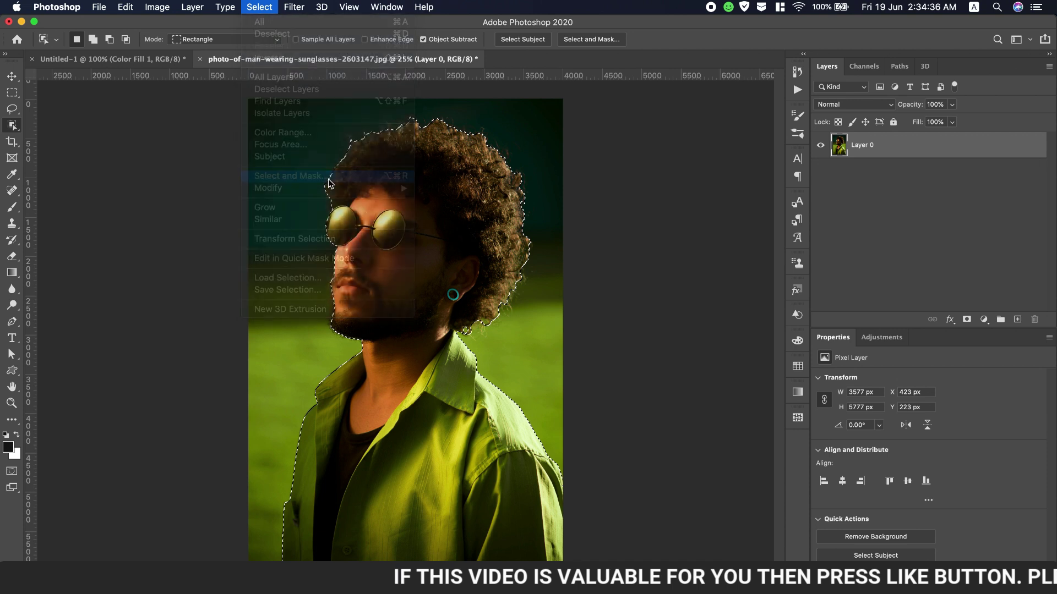
{"action": "left_click_drag", "start_coordinate": [527, 107], "coordinate": [648, 107]}
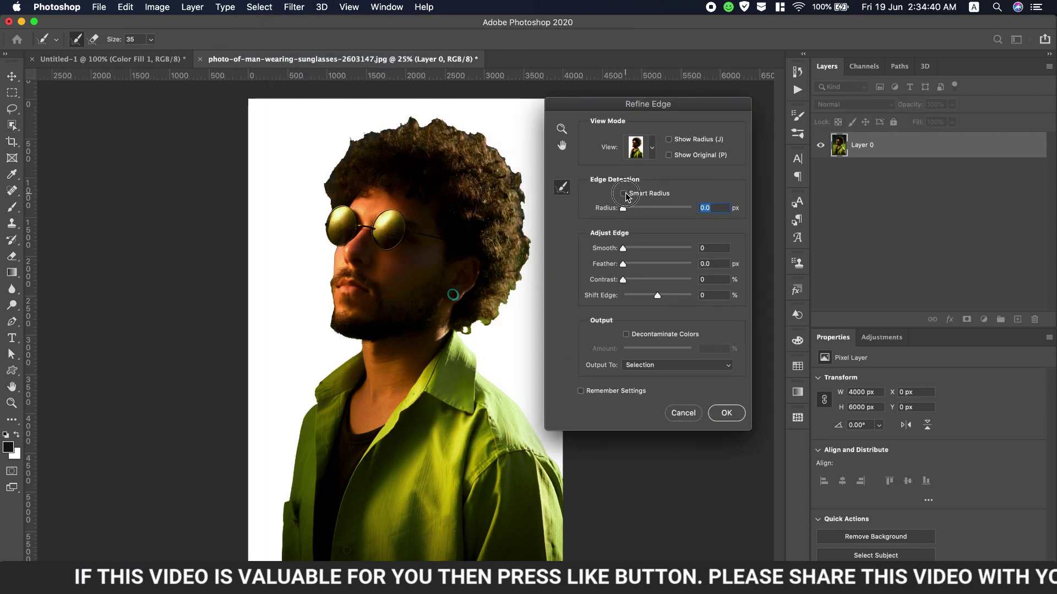
Turn on Smart Radius and brush-refine the hair and beard edges around the man's head.
{"action": "left_click", "coordinate": [625, 209]}
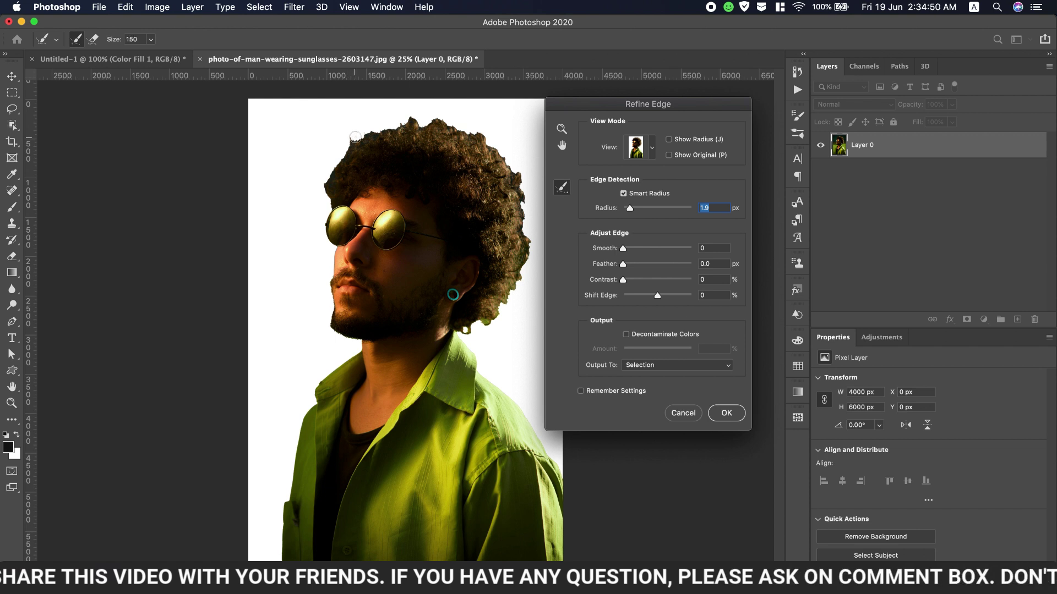
{"action": "left_click_drag", "start_coordinate": [355, 139], "coordinate": [400, 121]}
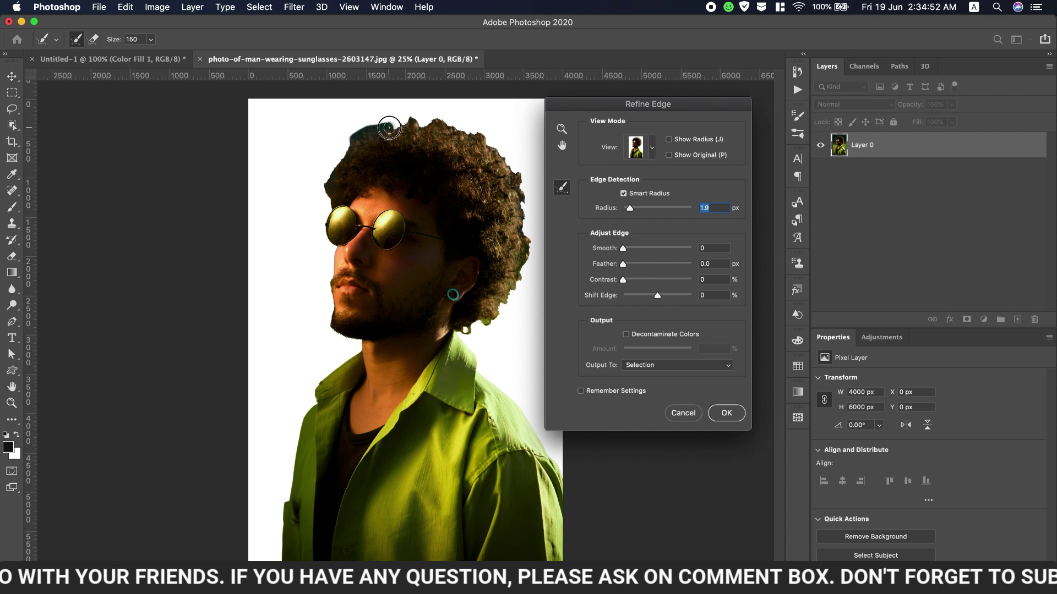
{"action": "mouse_move", "coordinate": [403, 128]}
{"action": "left_mouse_down"}
{"action": "mouse_move", "coordinate": [453, 125]}
{"action": "mouse_move", "coordinate": [520, 174]}
{"action": "mouse_move", "coordinate": [519, 275]}
{"action": "mouse_move", "coordinate": [522, 228]}
{"action": "left_mouse_up"}
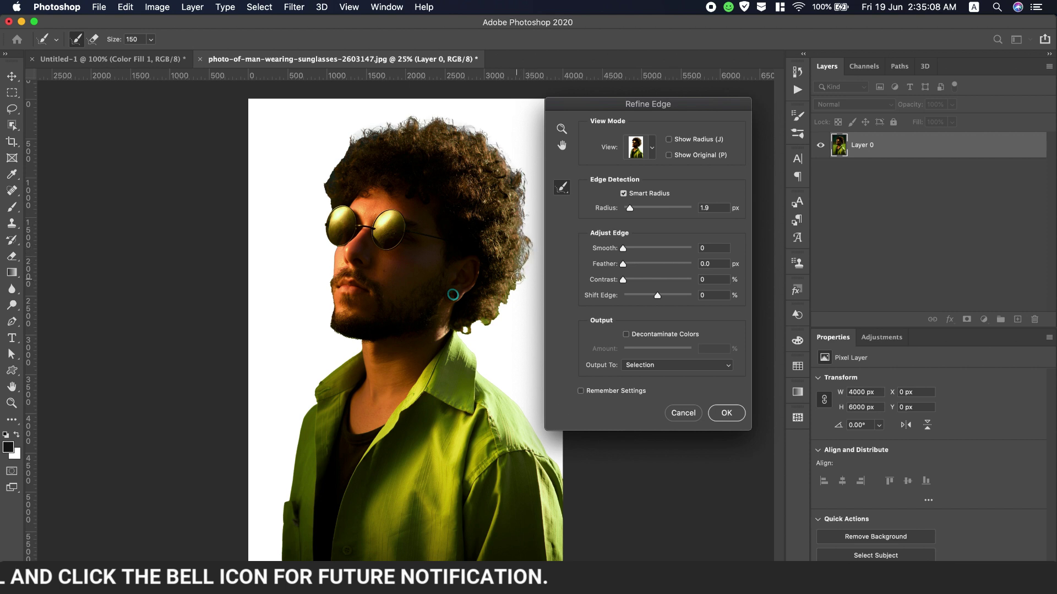
{"action": "mouse_move", "coordinate": [516, 262]}
{"action": "left_mouse_down"}
{"action": "mouse_move", "coordinate": [507, 300]}
{"action": "mouse_move", "coordinate": [456, 328]}
{"action": "left_mouse_up"}
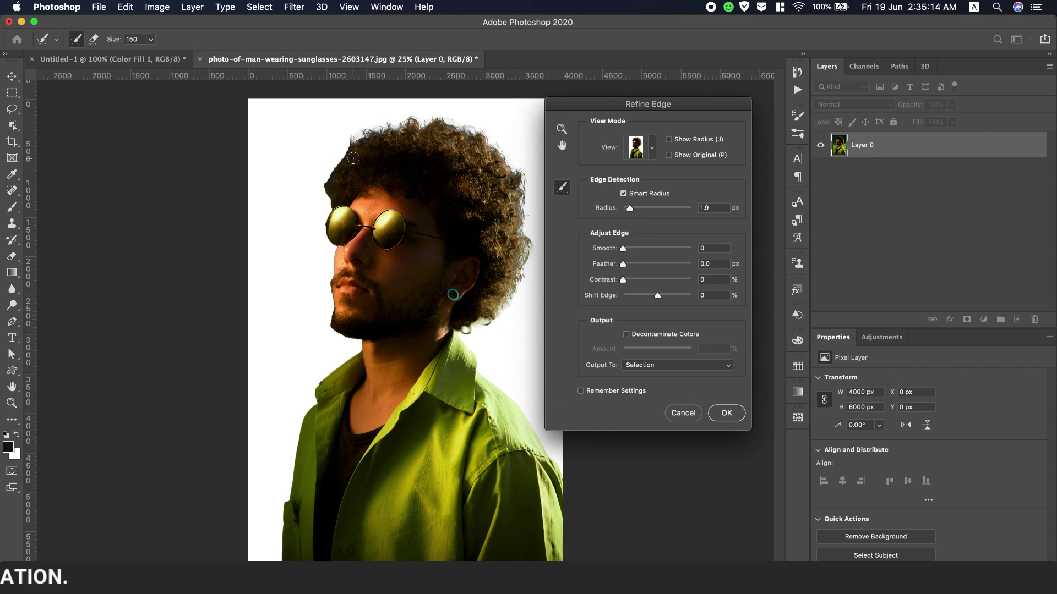
{"action": "left_click_drag", "start_coordinate": [349, 137], "coordinate": [325, 204]}
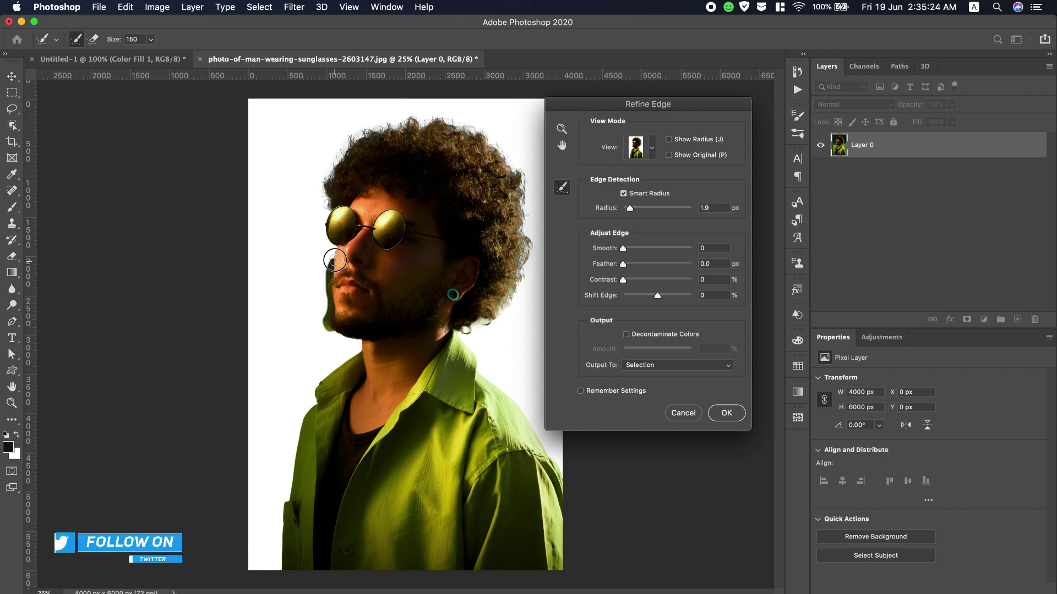
{"action": "left_click_drag", "start_coordinate": [332, 290], "coordinate": [336, 254]}
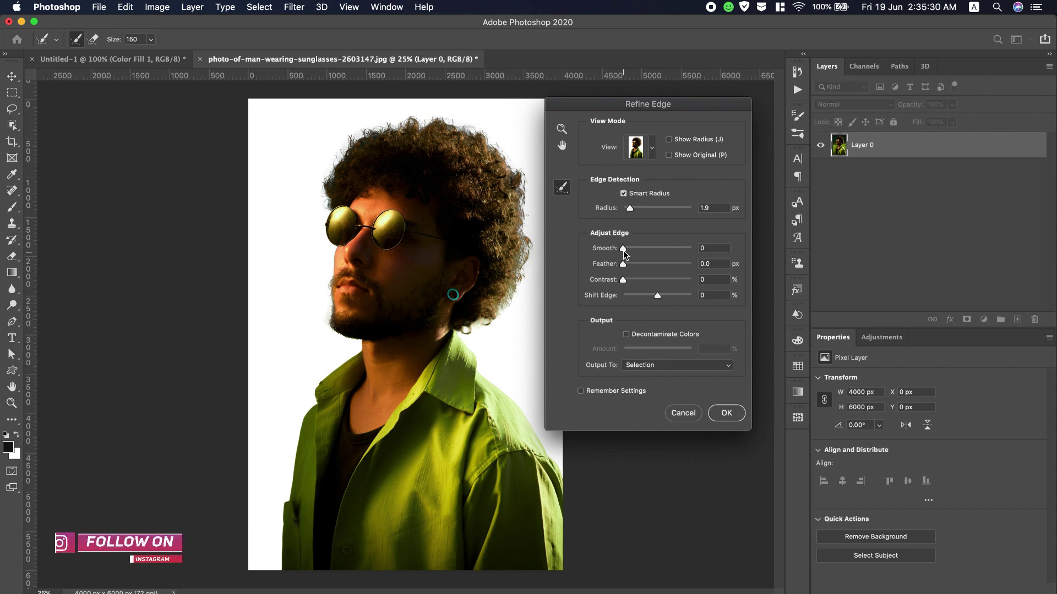
Set Smooth 5, Feather 0.5 px, Contrast 2% and enable Decontaminate Colors.
{"action": "left_click_drag", "start_coordinate": [623, 250], "coordinate": [626, 250]}
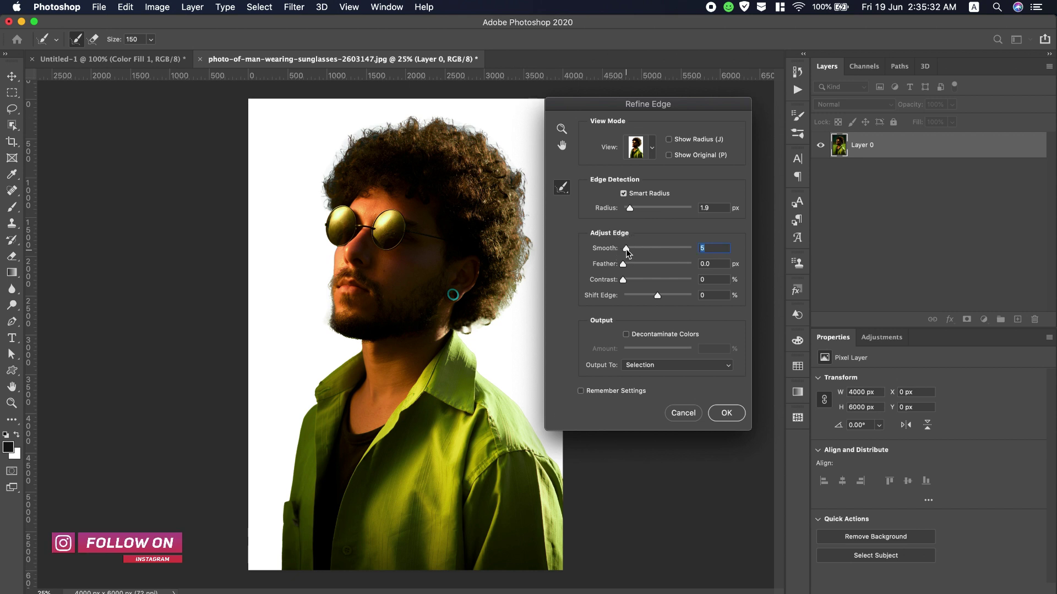
{"action": "left_click_drag", "start_coordinate": [623, 264], "coordinate": [624, 281]}
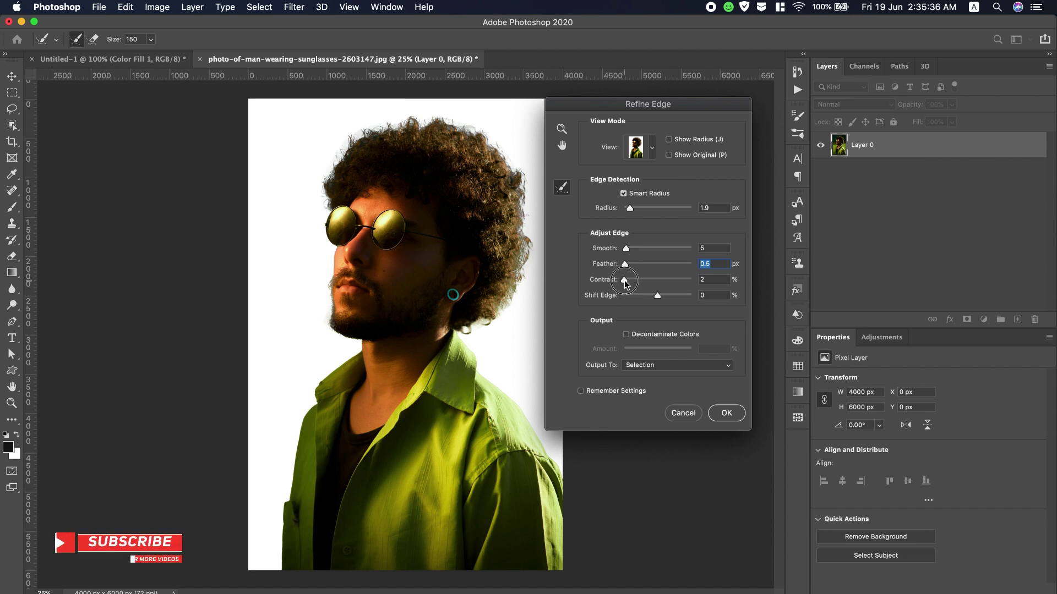
{"action": "left_click", "coordinate": [626, 334]}
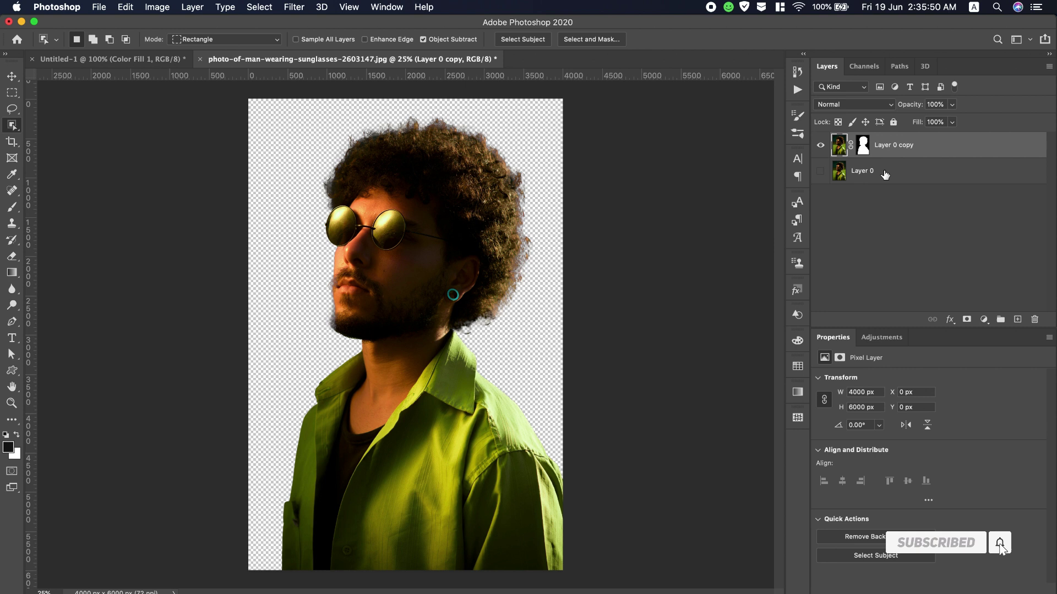
Add a near-black #141414 Solid Color fill layer directly above Layer 0.
{"action": "left_click", "coordinate": [885, 174]}
{"action": "left_click", "coordinate": [983, 319]}
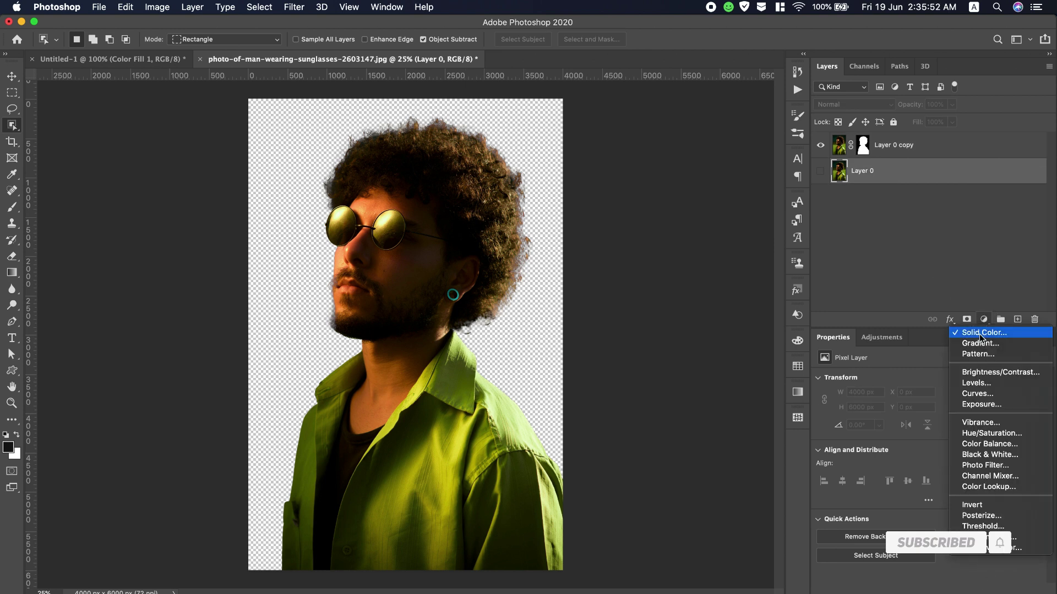
{"action": "left_click", "coordinate": [979, 334]}
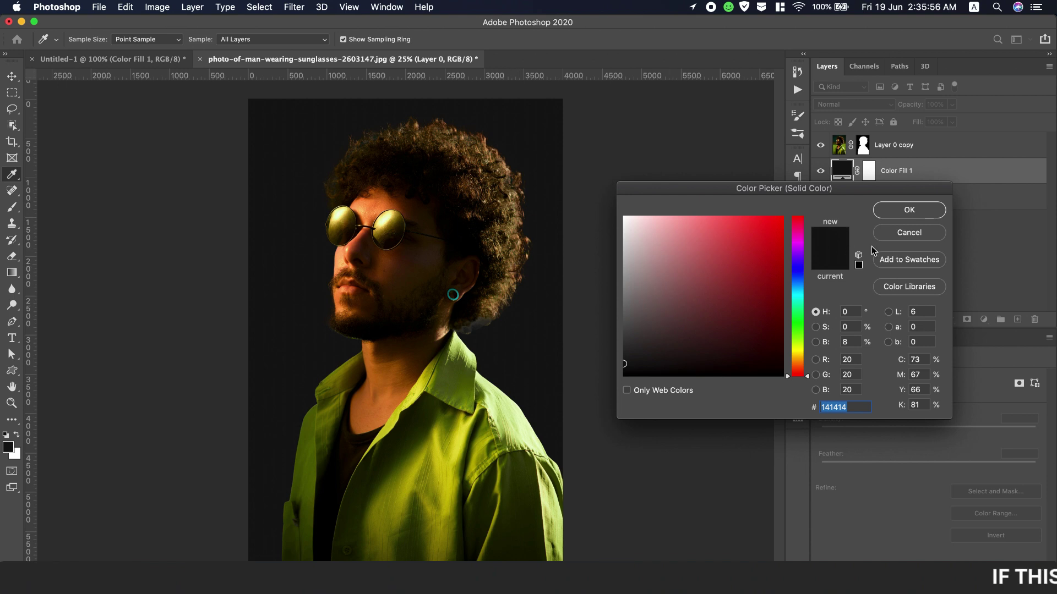
{"action": "left_click", "coordinate": [919, 209]}
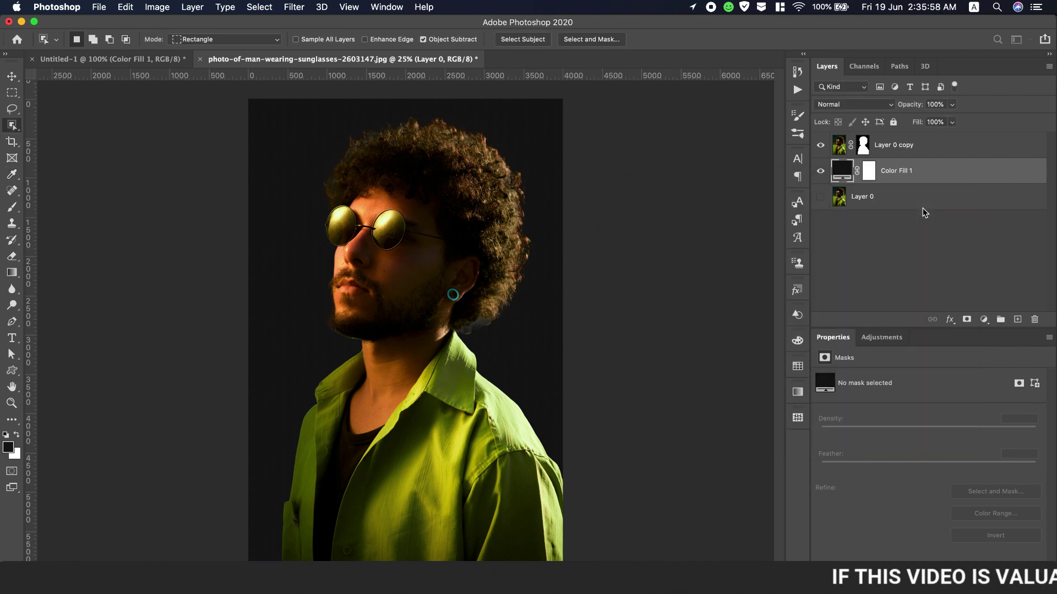
{"action": "left_click", "coordinate": [837, 143]}
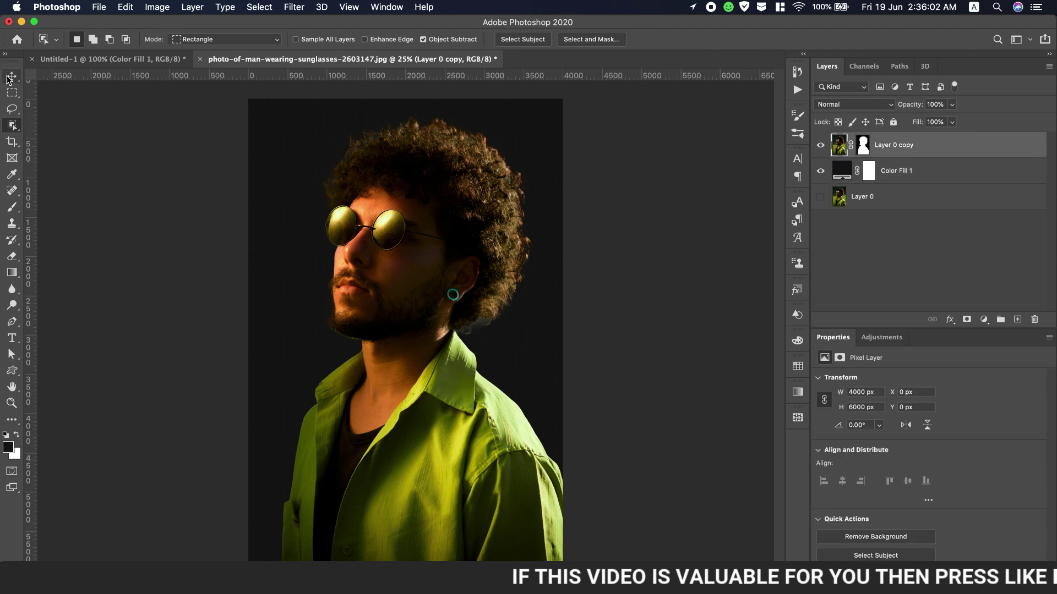
Drag the cut-out man into Untitled-1, scale him to about 14% (556 × 834 px) and centre him.
{"action": "left_click", "coordinate": [10, 77]}
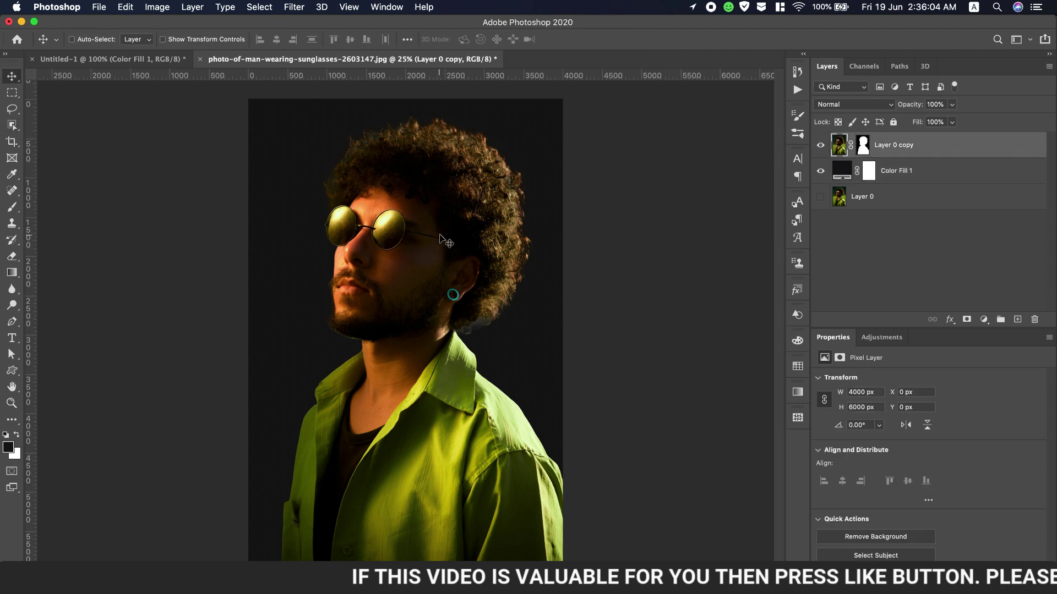
{"action": "mouse_move", "coordinate": [455, 231]}
{"action": "left_mouse_down"}
{"action": "mouse_move", "coordinate": [136, 65]}
{"action": "mouse_move", "coordinate": [427, 302]}
{"action": "left_mouse_up"}
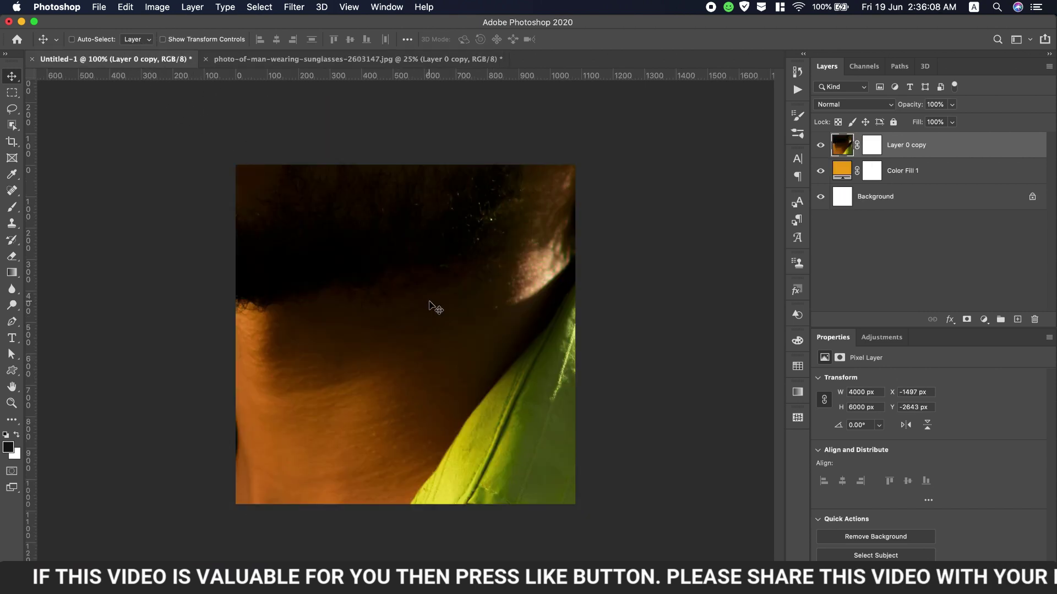
{"action": "key", "text": "ctrl+t"}
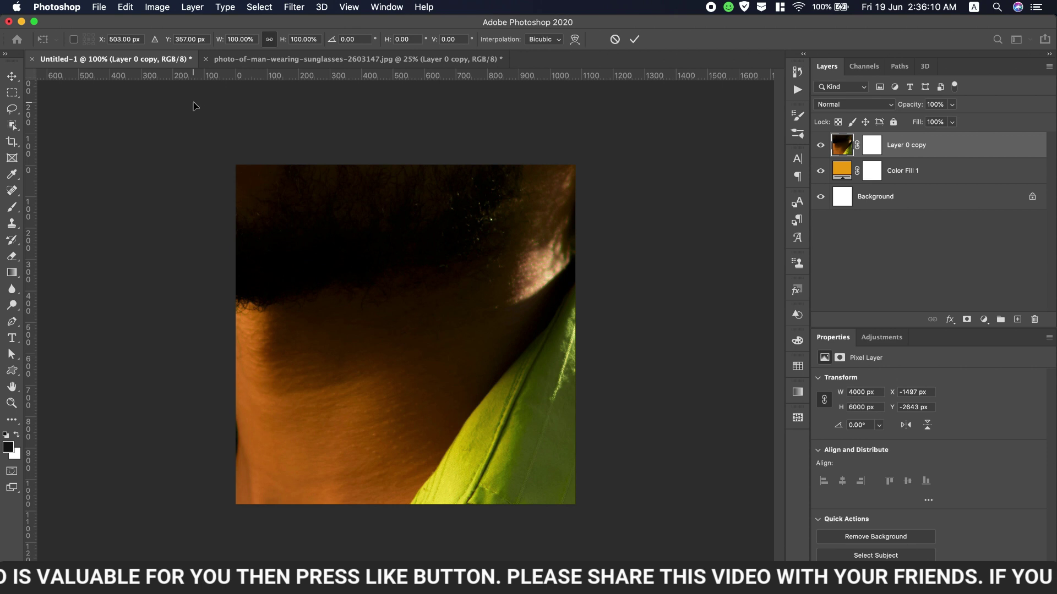
{"action": "left_click_drag", "start_coordinate": [221, 43], "coordinate": [150, 51]}
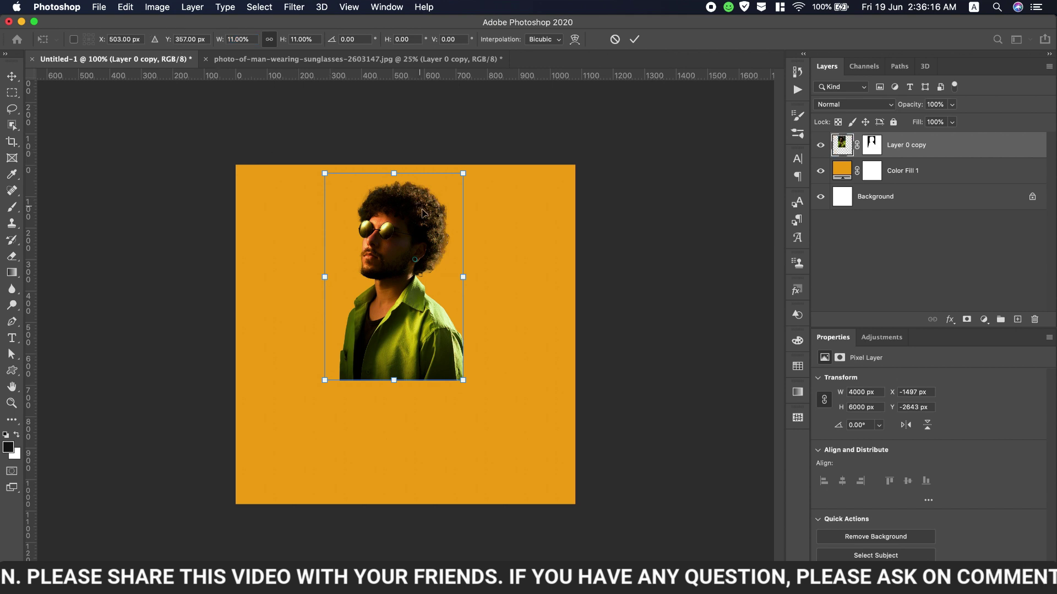
{"action": "left_click_drag", "start_coordinate": [423, 225], "coordinate": [438, 301]}
{"action": "left_click_drag", "start_coordinate": [472, 253], "coordinate": [525, 206]}
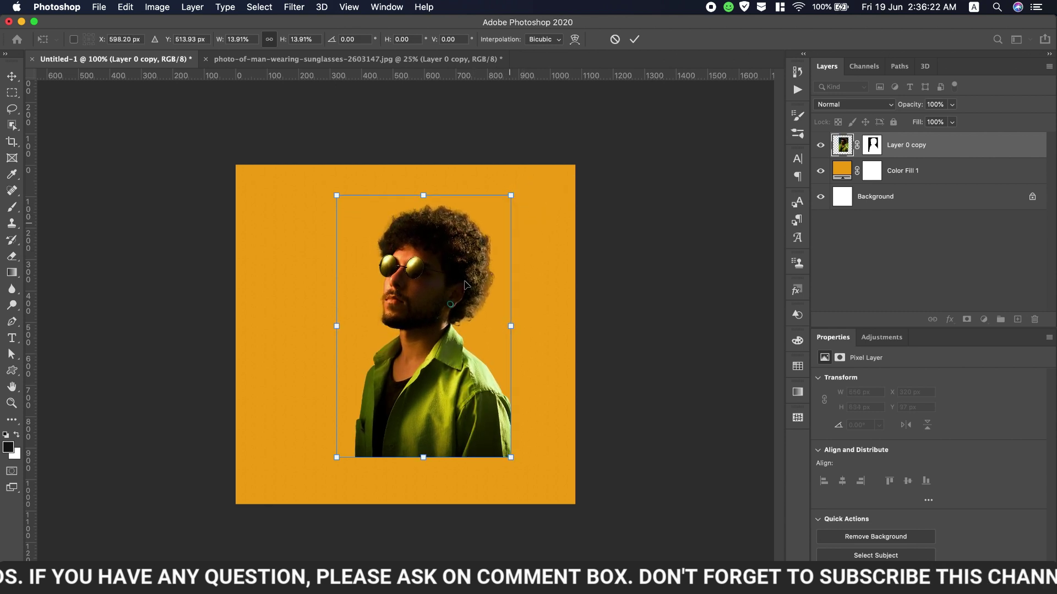
{"action": "left_click_drag", "start_coordinate": [456, 286], "coordinate": [422, 288]}
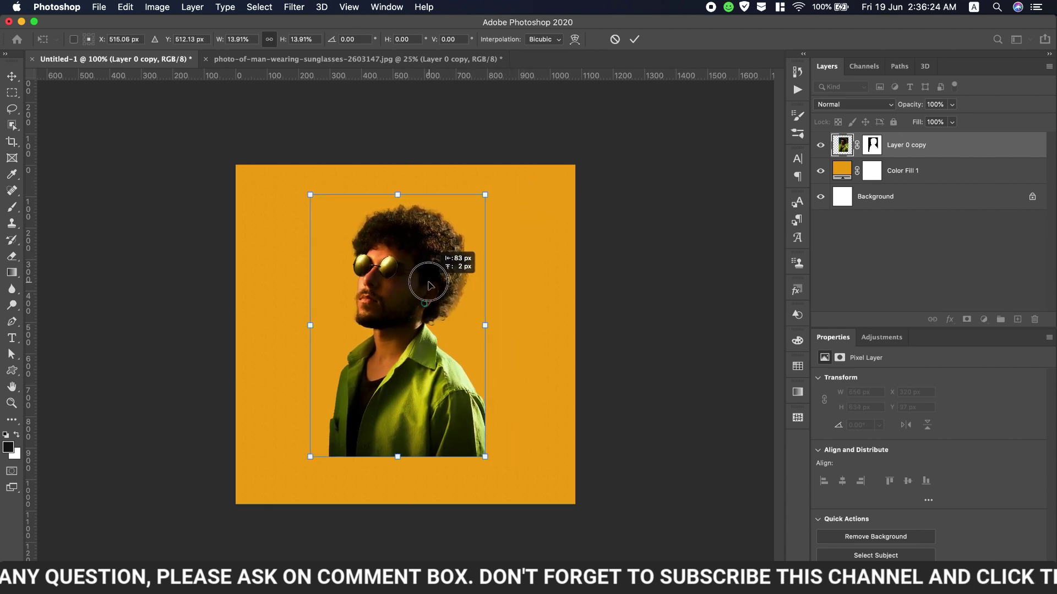
{"action": "left_click_drag", "start_coordinate": [422, 289], "coordinate": [421, 276]}
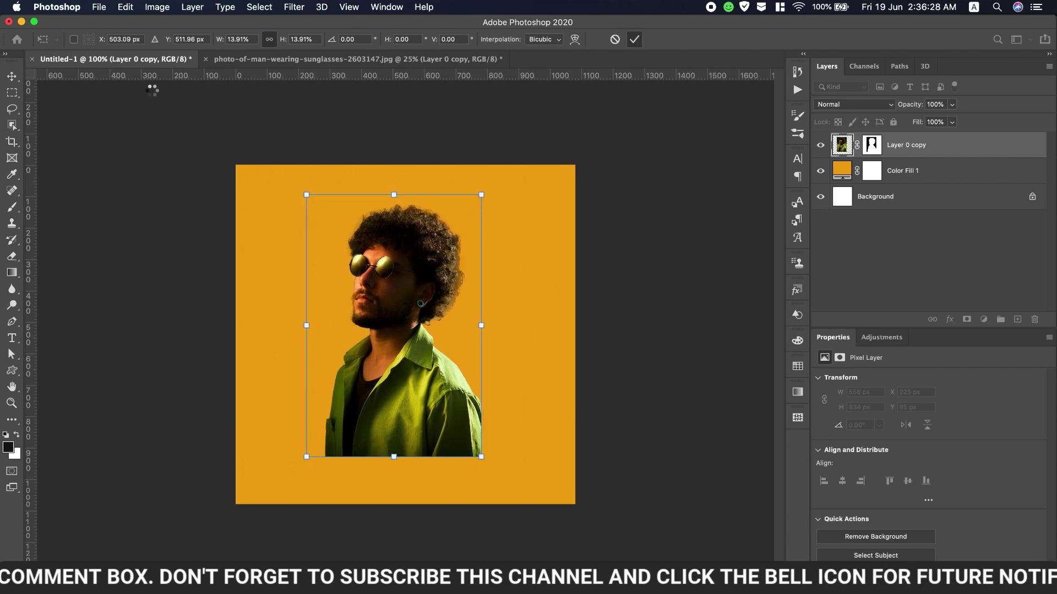
{"action": "mouse_move", "coordinate": [380, 305]}
{"action": "left_mouse_down"}
{"action": "mouse_move", "coordinate": [384, 315]}
{"action": "mouse_move", "coordinate": [385, 301]}
{"action": "left_mouse_up"}
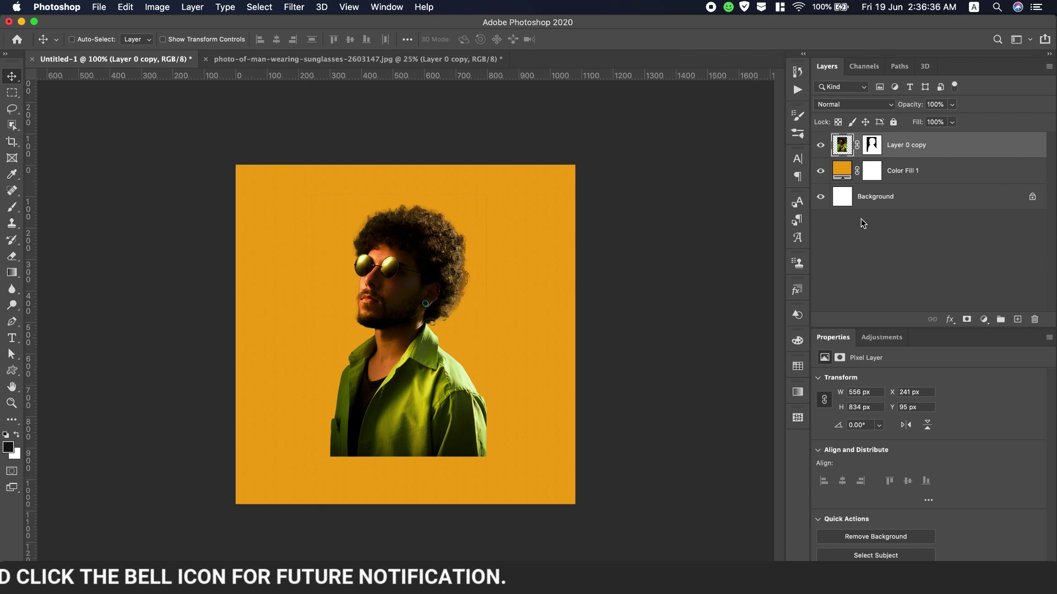
Place brush.png above Color Fill 1 and shrink it to 767 × 932 px.
{"action": "left_click", "coordinate": [910, 180]}
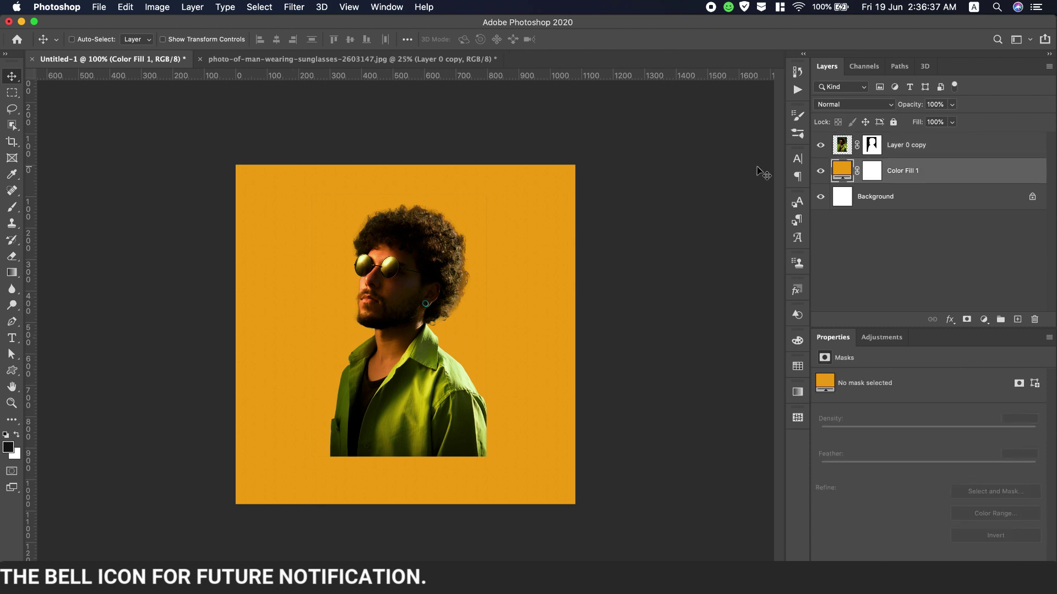
{"action": "left_click", "coordinate": [99, 7]}
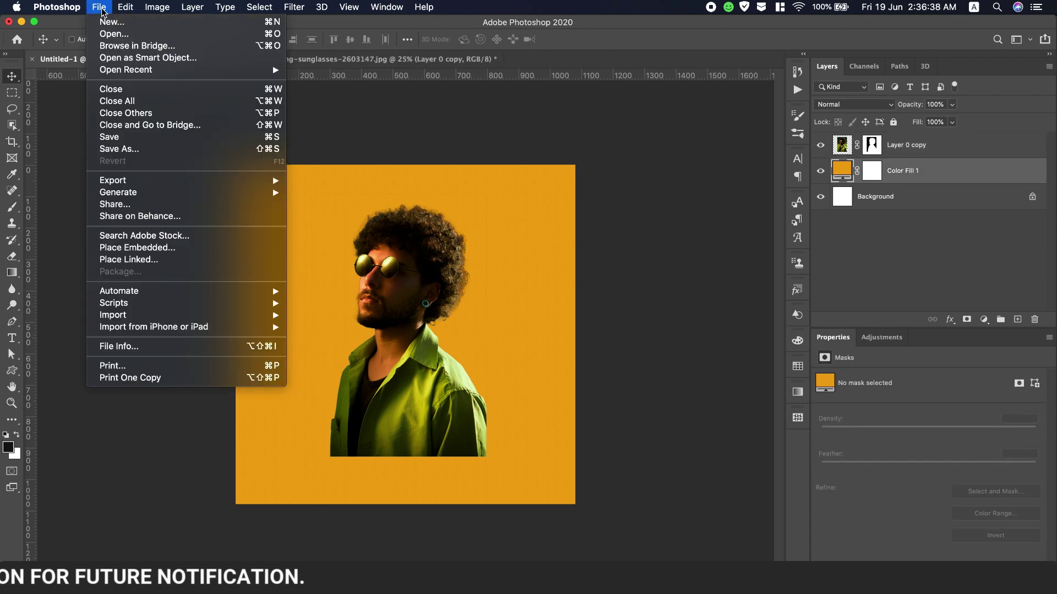
{"action": "left_click", "coordinate": [138, 248]}
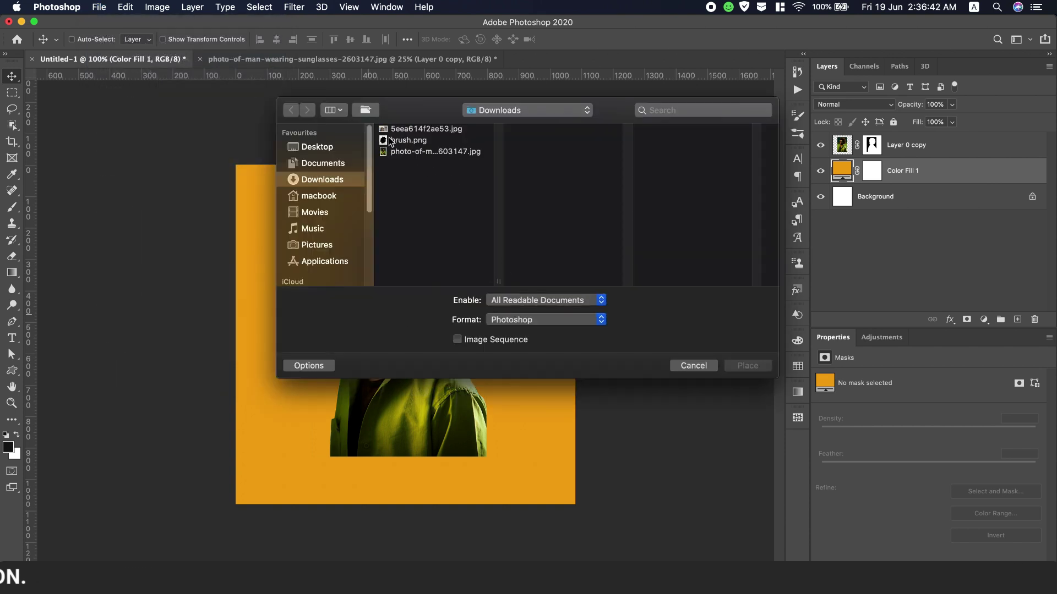
{"action": "double_click", "coordinate": [407, 140]}
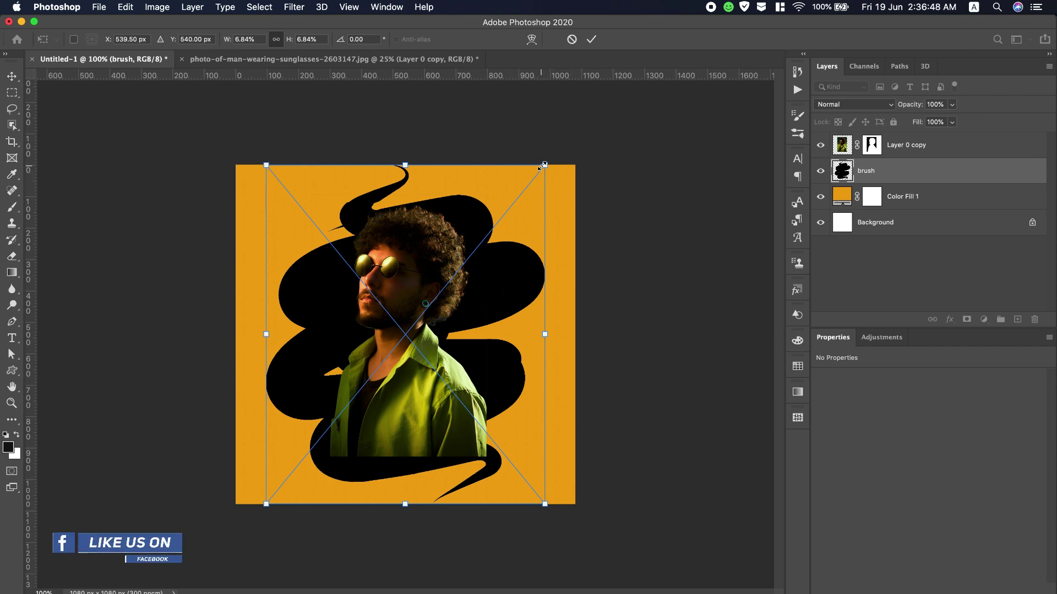
{"action": "left_click_drag", "start_coordinate": [543, 166], "coordinate": [531, 192]}
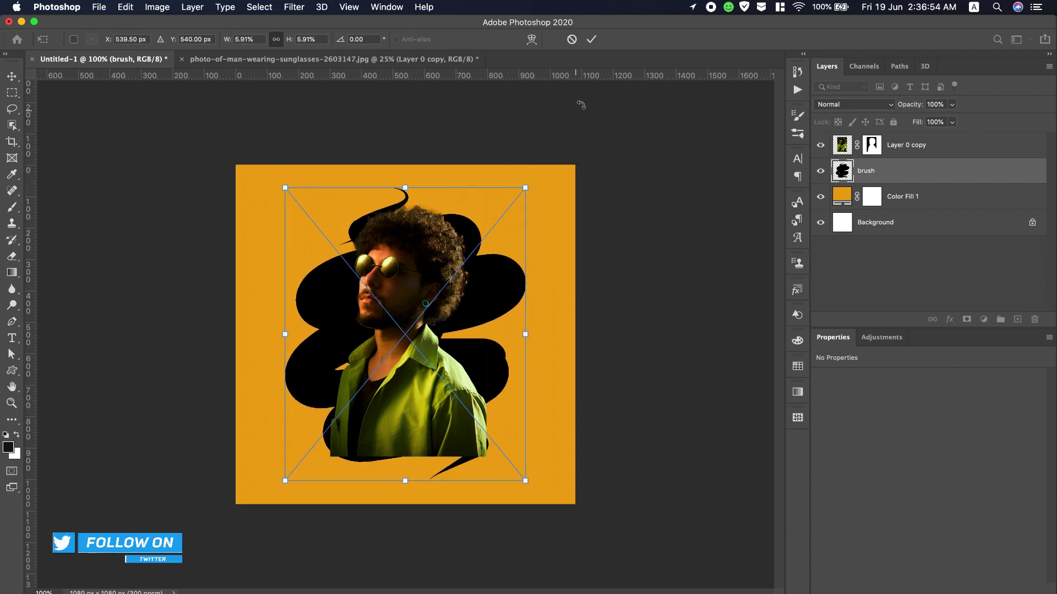
{"action": "left_click", "coordinate": [591, 39]}
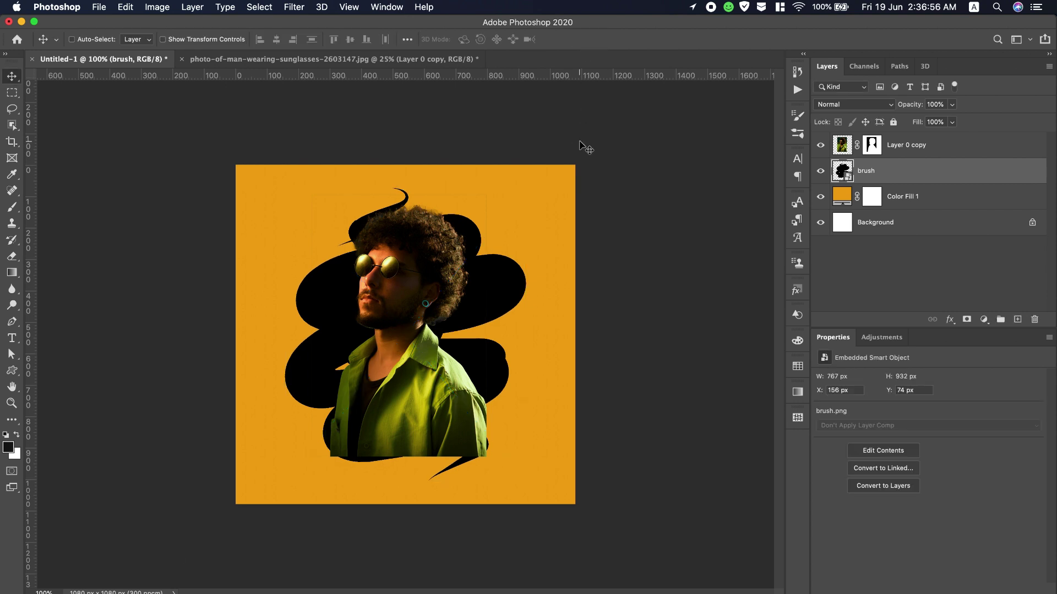
Clip Layer 0 copy to the brush-stroke shape and lower the man about 28 px.
{"action": "left_click", "coordinate": [944, 144]}
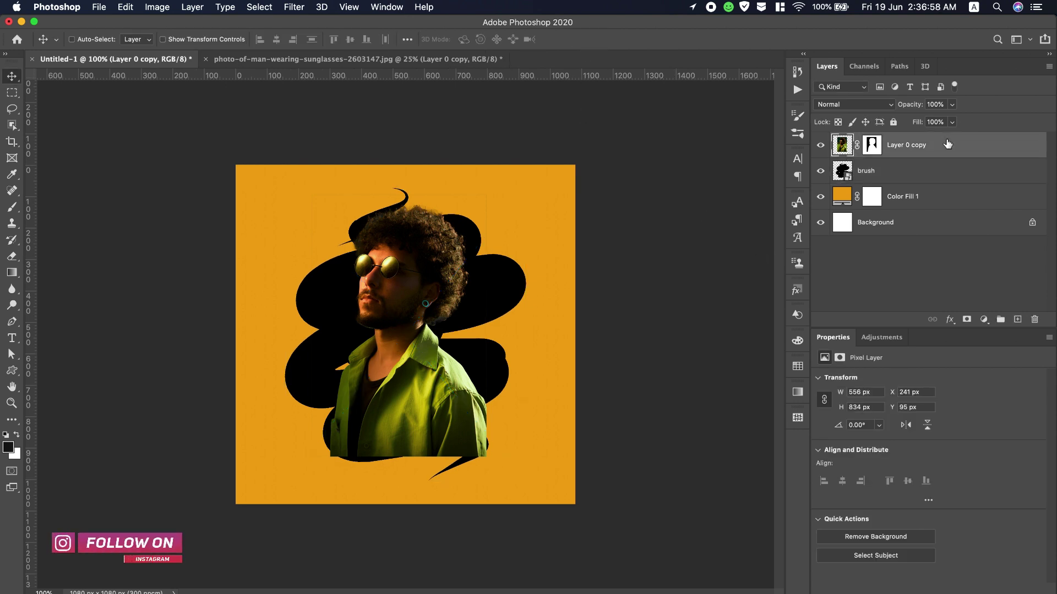
{"action": "right_click", "coordinate": [945, 144]}
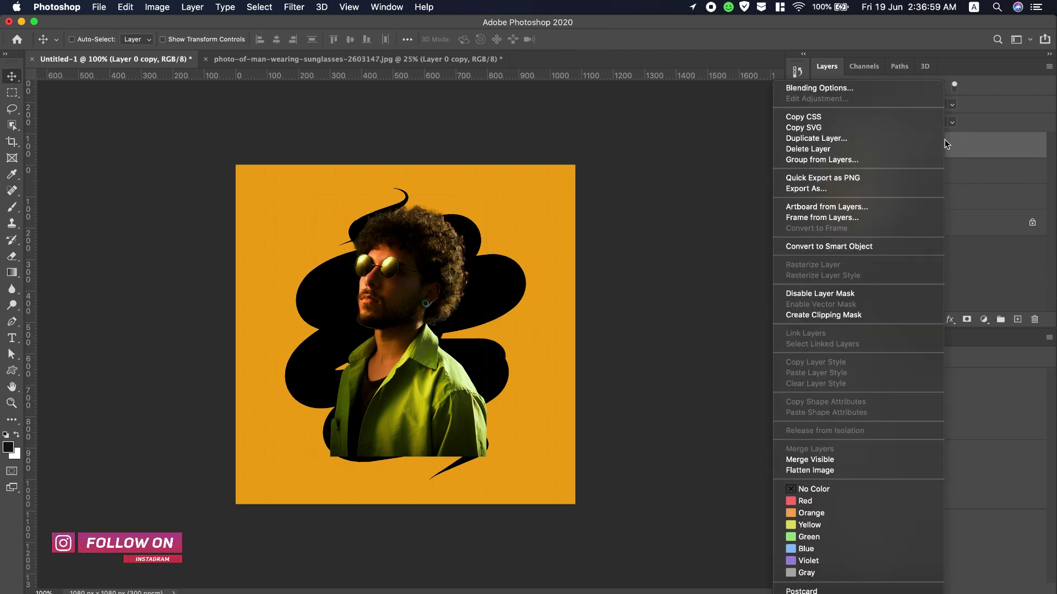
{"action": "left_click", "coordinate": [851, 315]}
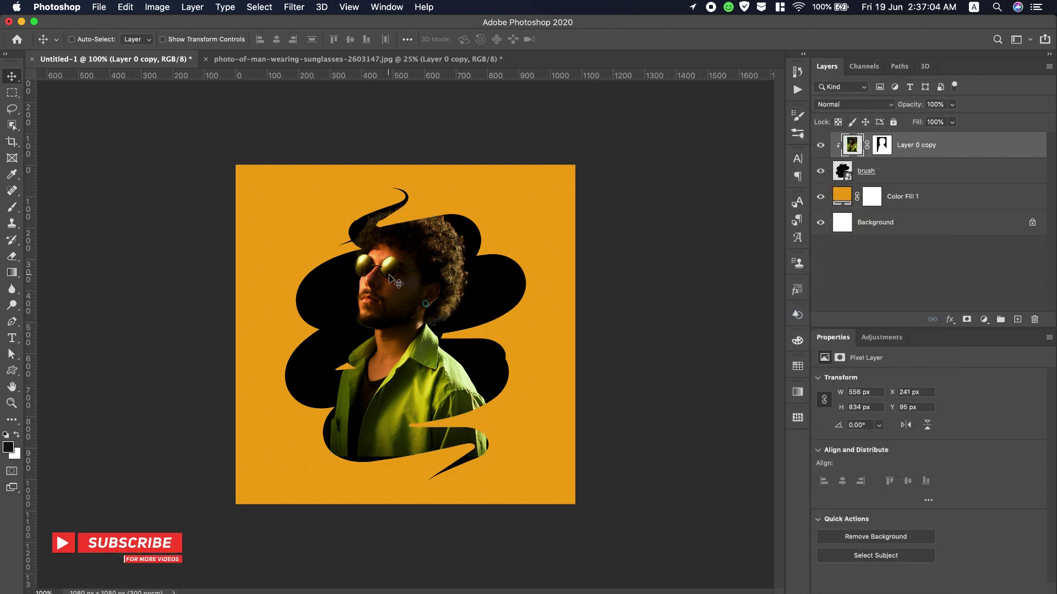
{"action": "left_click_drag", "start_coordinate": [393, 277], "coordinate": [394, 289]}
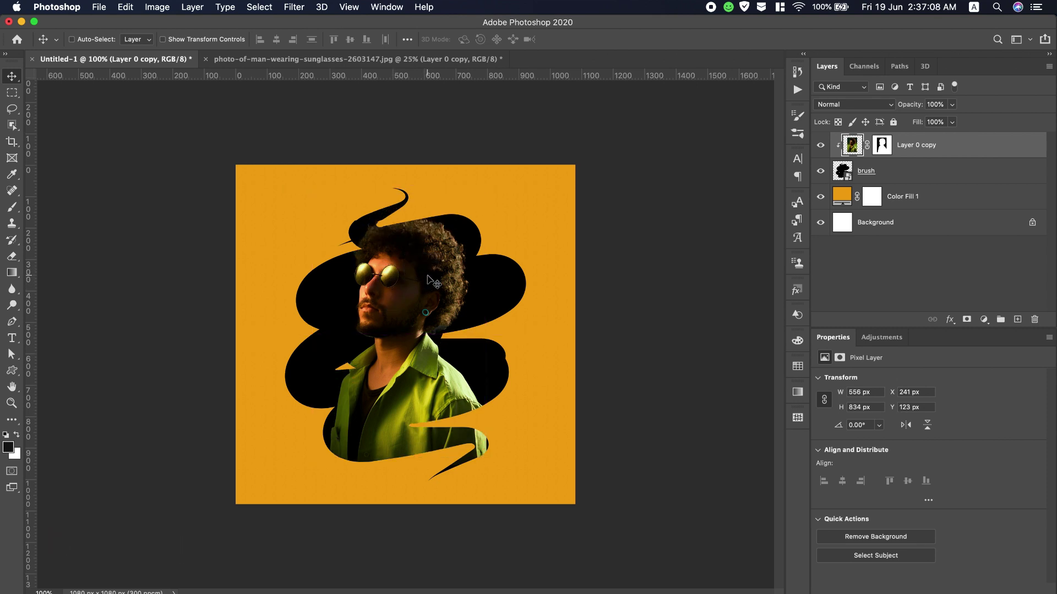
Enlarge the man to about 114% (636 × 954 px), raise him to the top, and load the brush selection.
{"action": "key", "text": "ctrl+t"}
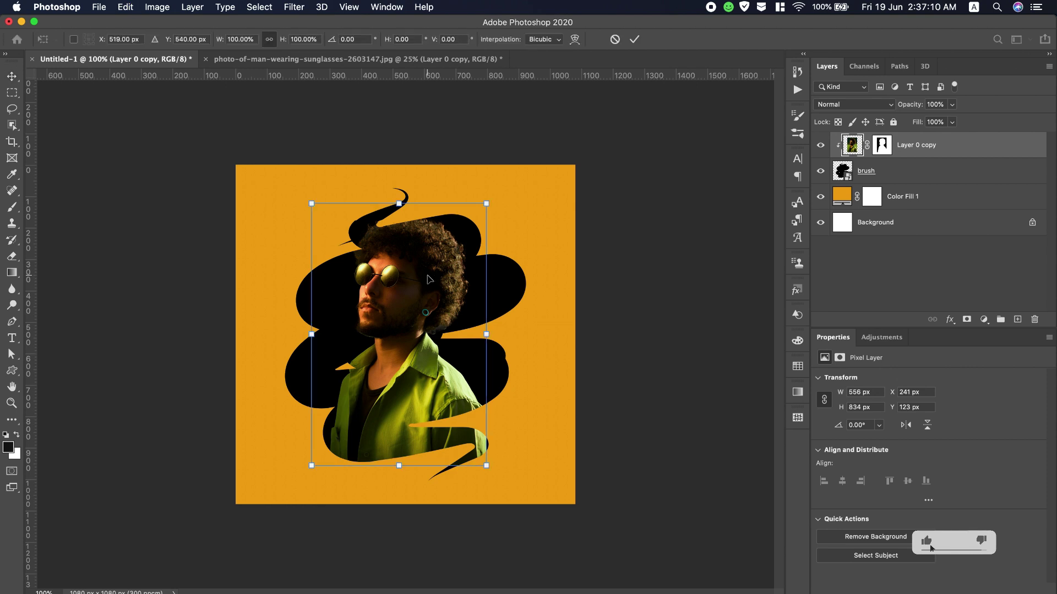
{"action": "left_click_drag", "start_coordinate": [486, 204], "coordinate": [504, 189]}
{"action": "left_click_drag", "start_coordinate": [403, 337], "coordinate": [402, 317]}
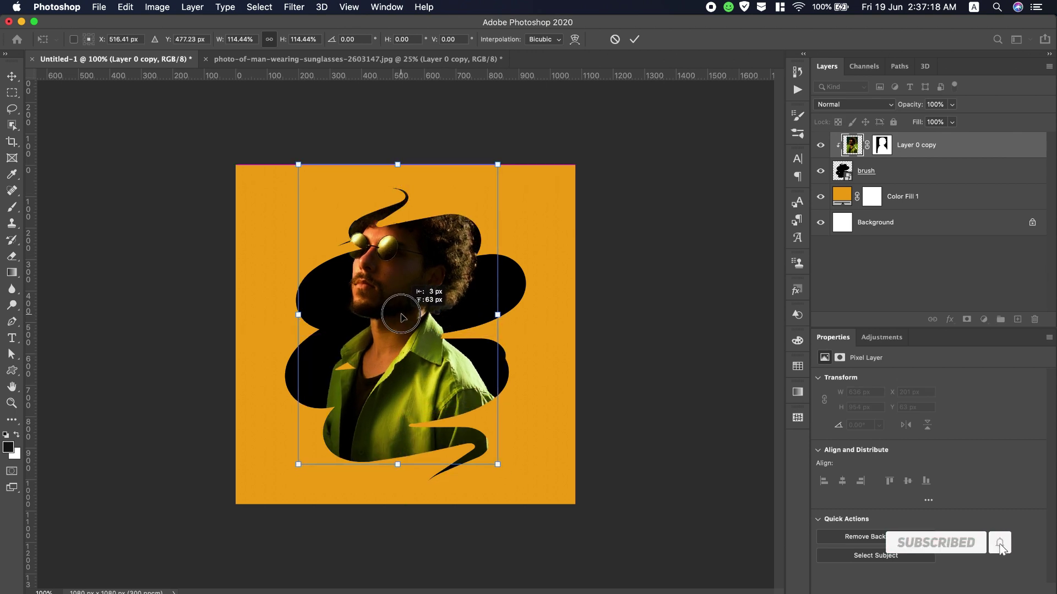
{"action": "left_click_drag", "start_coordinate": [400, 318], "coordinate": [402, 318]}
{"action": "left_click", "coordinate": [635, 41]}
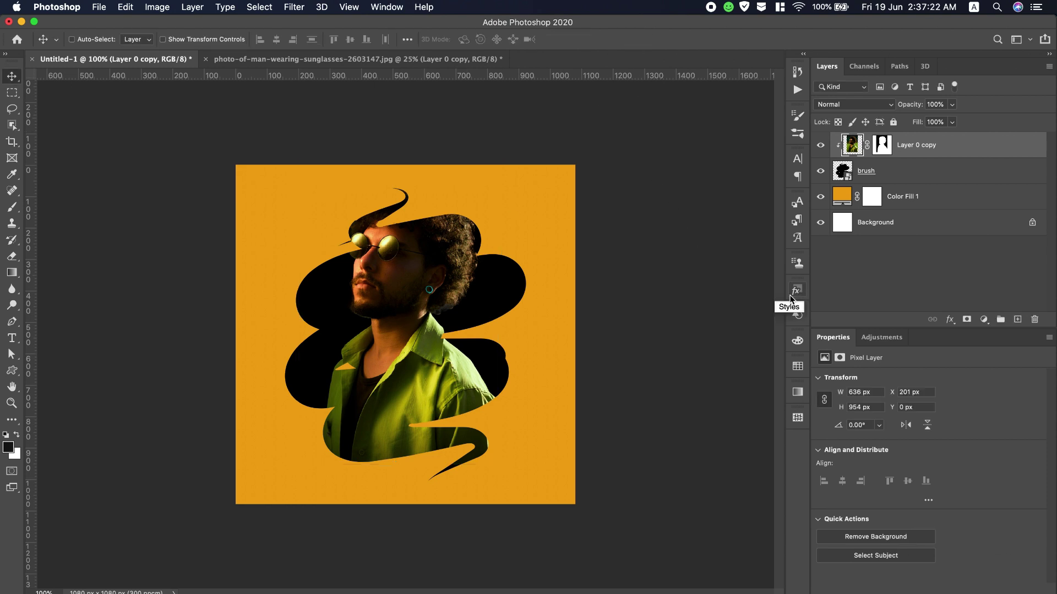
{"action": "left_click", "coordinate": [846, 174]}
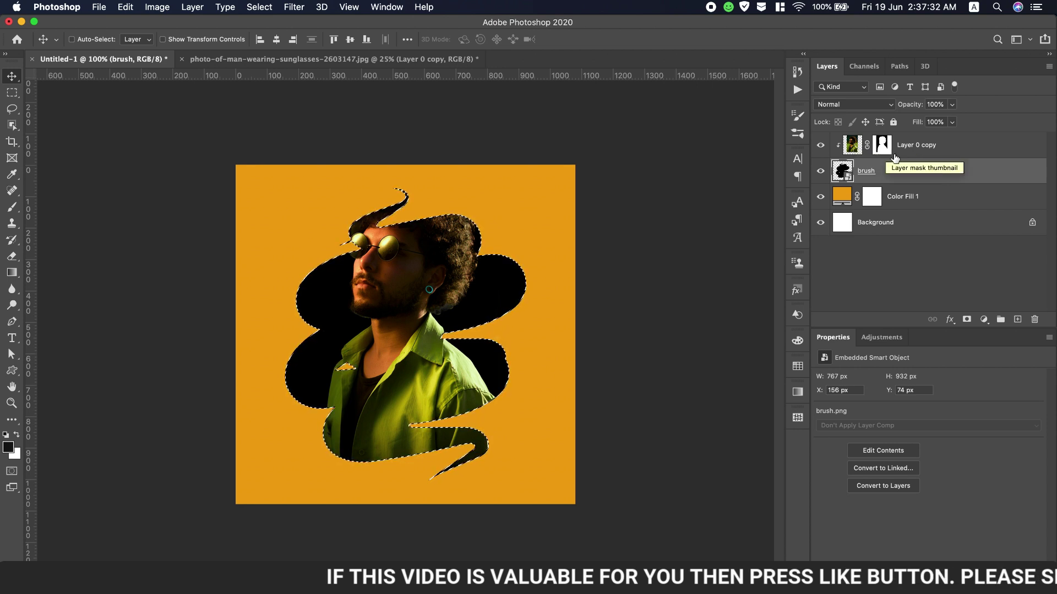
Target Layer 0 copy's mask and invert the selection around the brush shape.
{"action": "left_click", "coordinate": [884, 146]}
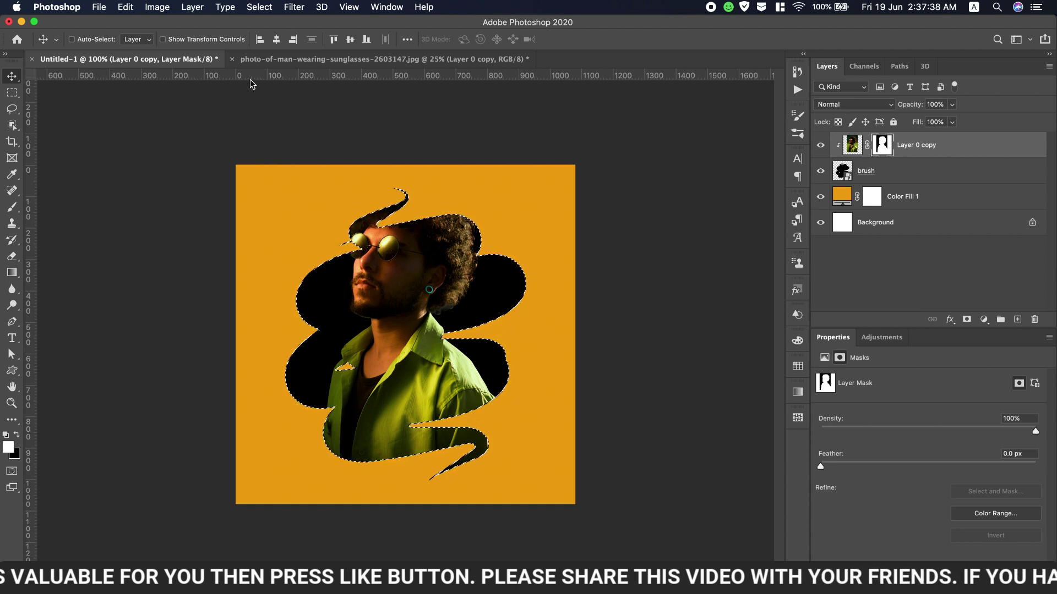
{"action": "left_click", "coordinate": [259, 7]}
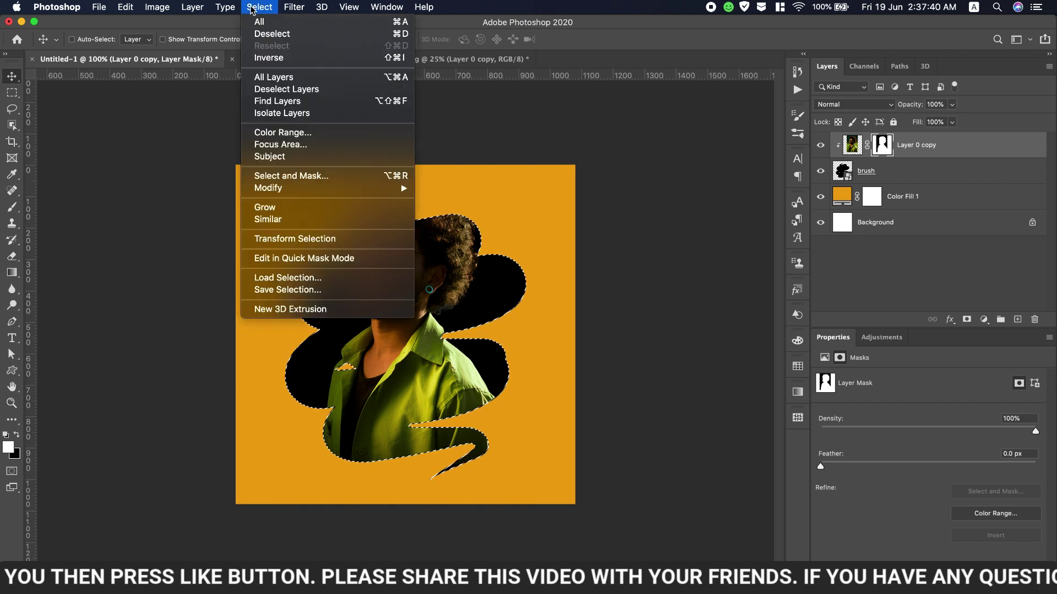
{"action": "left_click", "coordinate": [277, 57]}
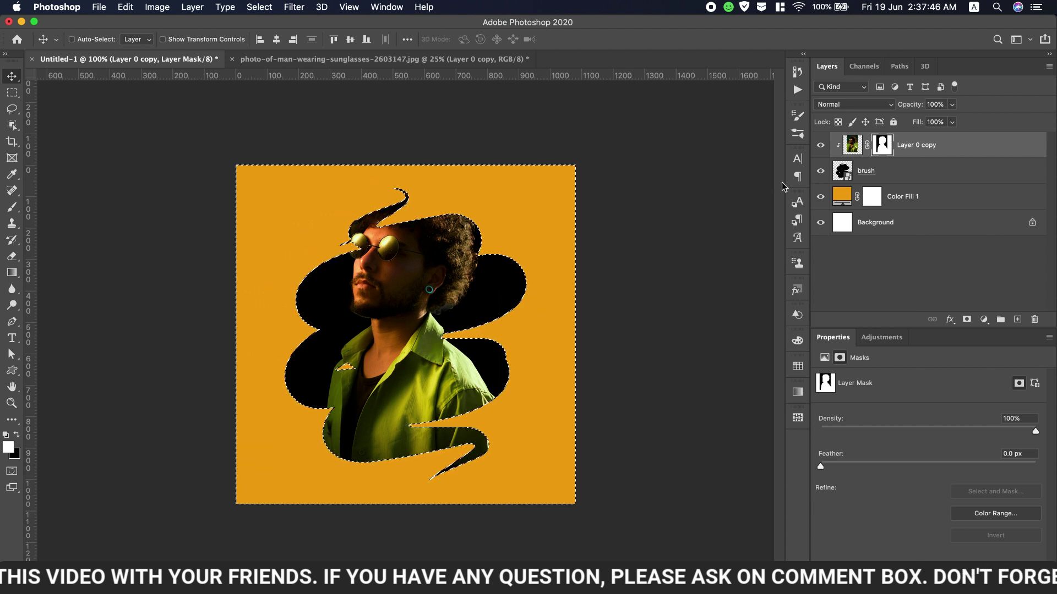
Set the Brush tool to 100% opacity and 100% flow.
{"action": "left_click", "coordinate": [12, 207]}
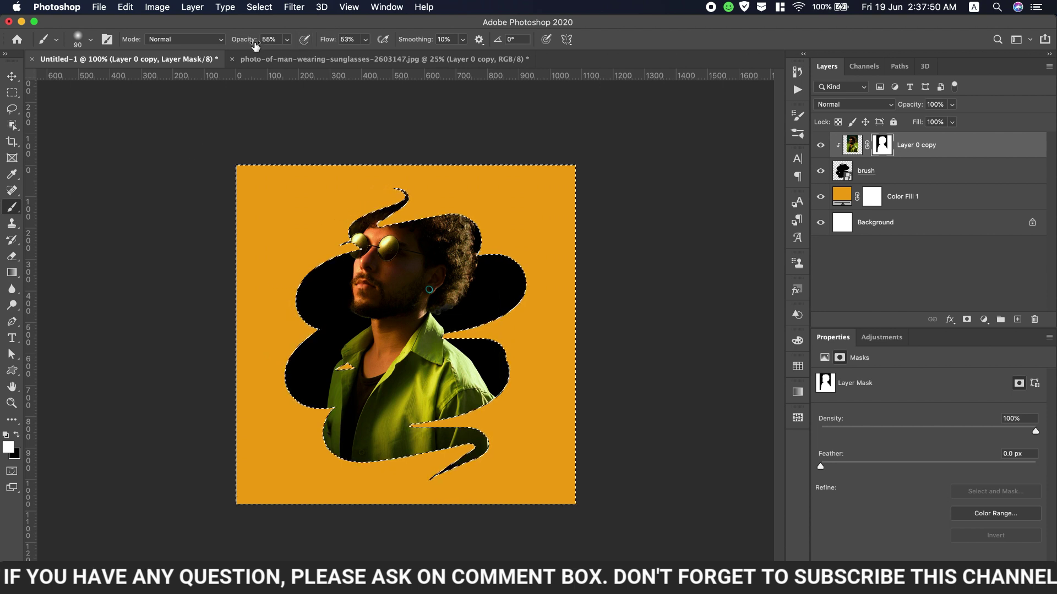
{"action": "left_click_drag", "start_coordinate": [242, 42], "coordinate": [402, 39]}
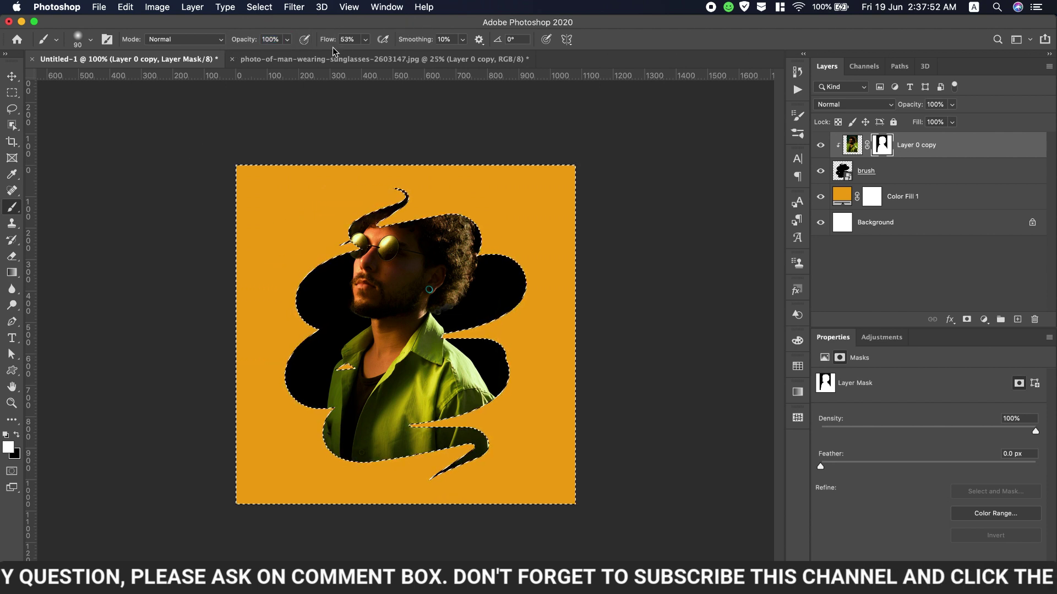
{"action": "left_click_drag", "start_coordinate": [326, 43], "coordinate": [478, 42]}
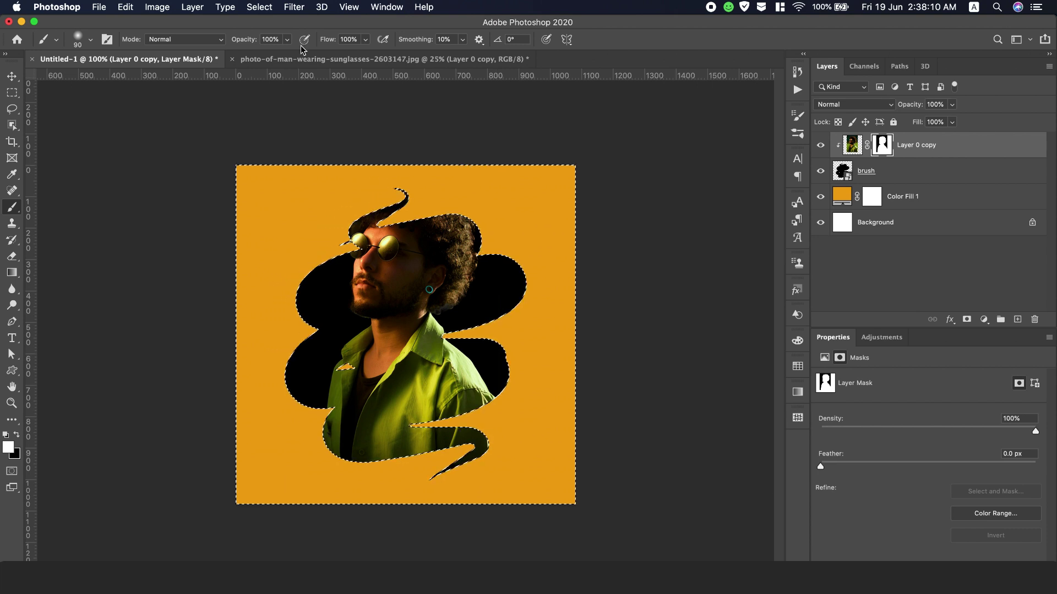
Deselect, then duplicate Layer 0 copy and release the duplicate, Layer 0 copy 2, from clipping.
{"action": "left_click", "coordinate": [260, 7]}
{"action": "left_click", "coordinate": [271, 33]}
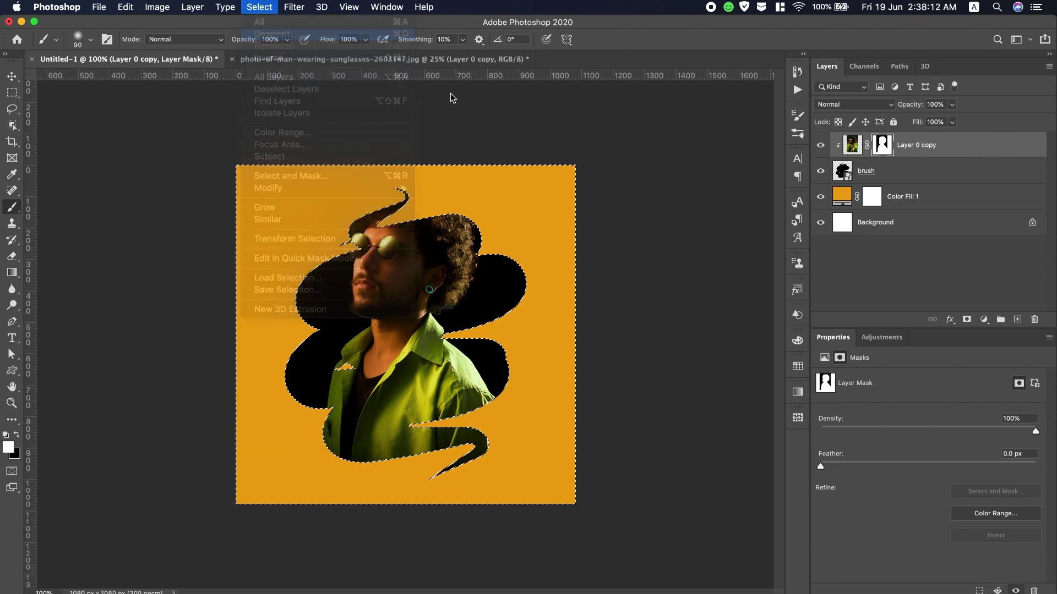
{"action": "left_click_drag", "start_coordinate": [922, 150], "coordinate": [1017, 319]}
{"action": "right_click", "coordinate": [904, 166]}
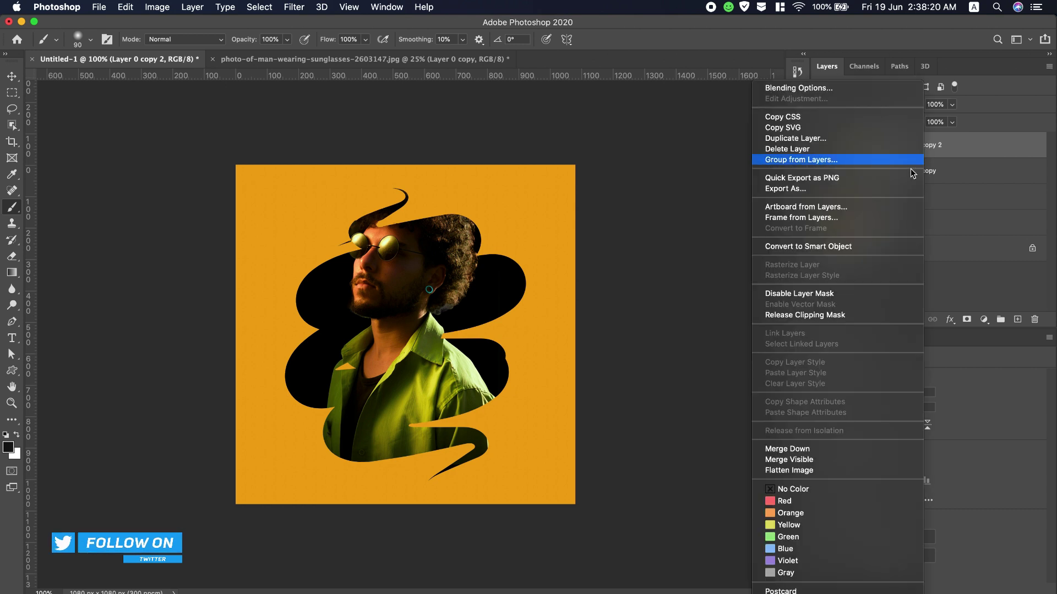
{"action": "left_click", "coordinate": [876, 312]}
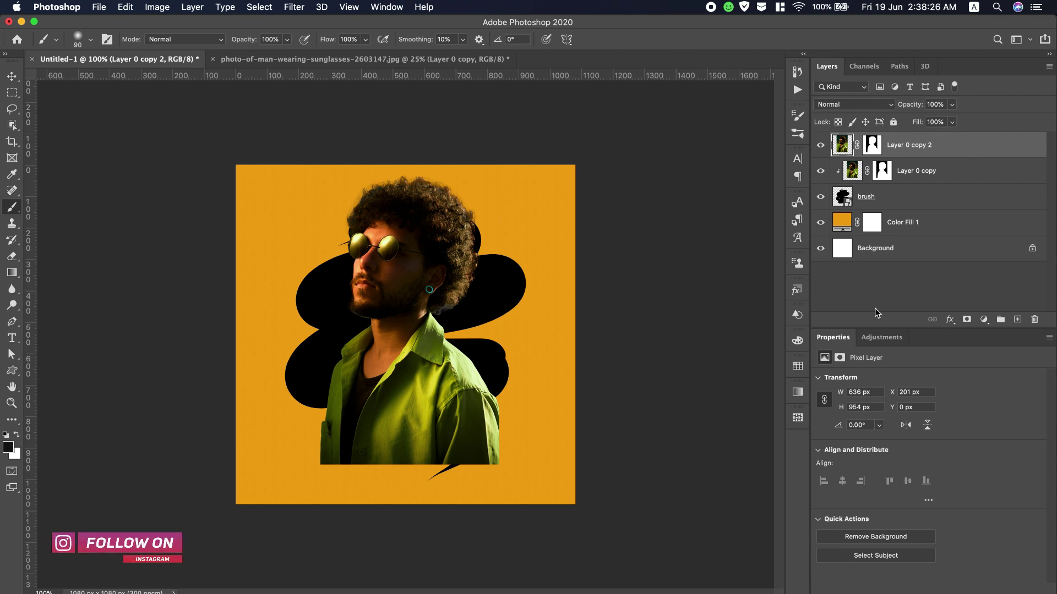
Paint black with a 175 brush on Layer 0 copy 2's mask over the lower shirt.
{"action": "left_click", "coordinate": [825, 146]}
{"action": "left_click", "coordinate": [825, 146]}
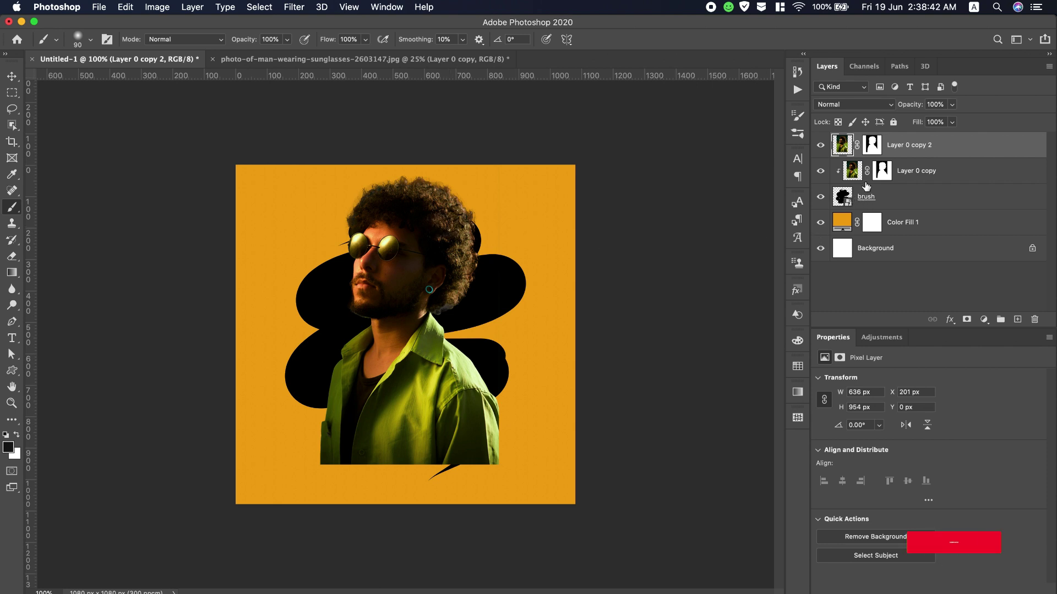
{"action": "left_click", "coordinate": [872, 149]}
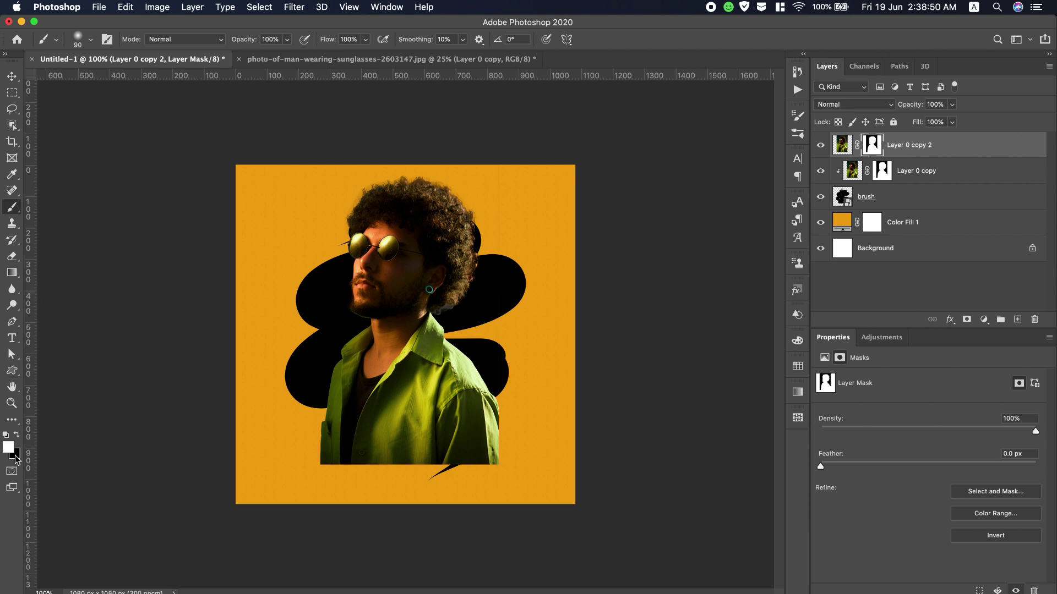
{"action": "left_click", "coordinate": [16, 435]}
{"action": "key", "text": "bracketright"}
{"action": "key", "text": "bracketright"}
{"action": "key", "text": "bracketright"}
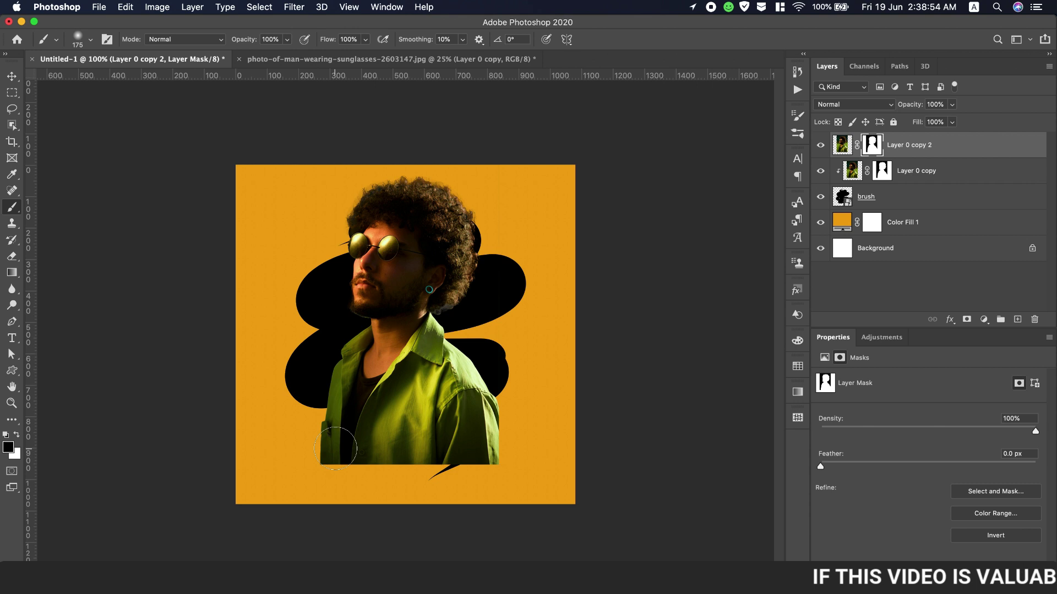
{"action": "mouse_move", "coordinate": [336, 448]}
{"action": "left_mouse_down"}
{"action": "mouse_move", "coordinate": [324, 444]}
{"action": "mouse_move", "coordinate": [515, 445]}
{"action": "mouse_move", "coordinate": [498, 426]}
{"action": "left_mouse_up"}
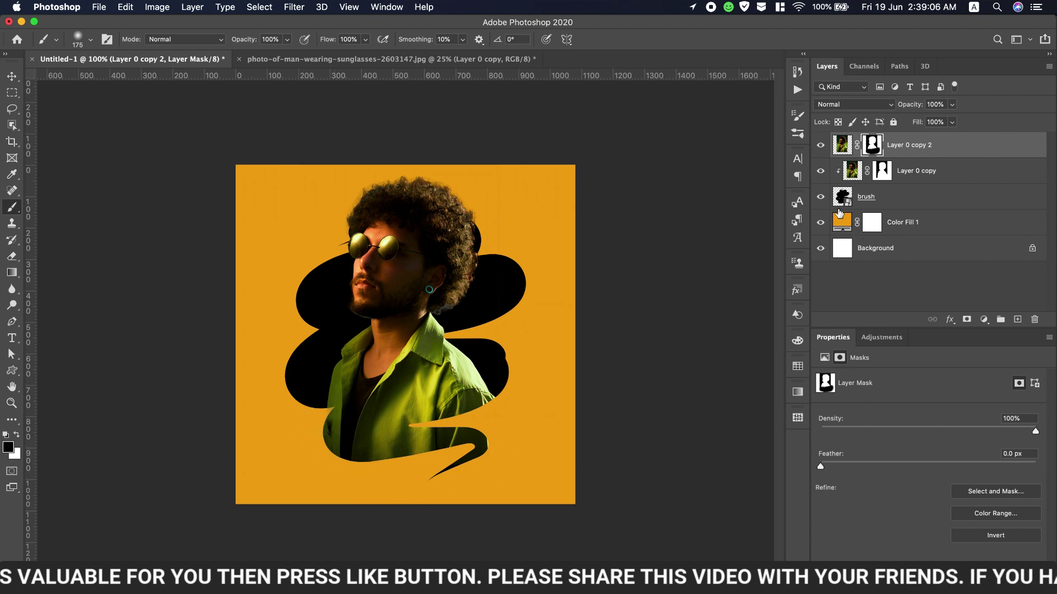
Give the brush layer a Color Overlay layer style in brown 966404.
{"action": "double_click", "coordinate": [912, 202]}
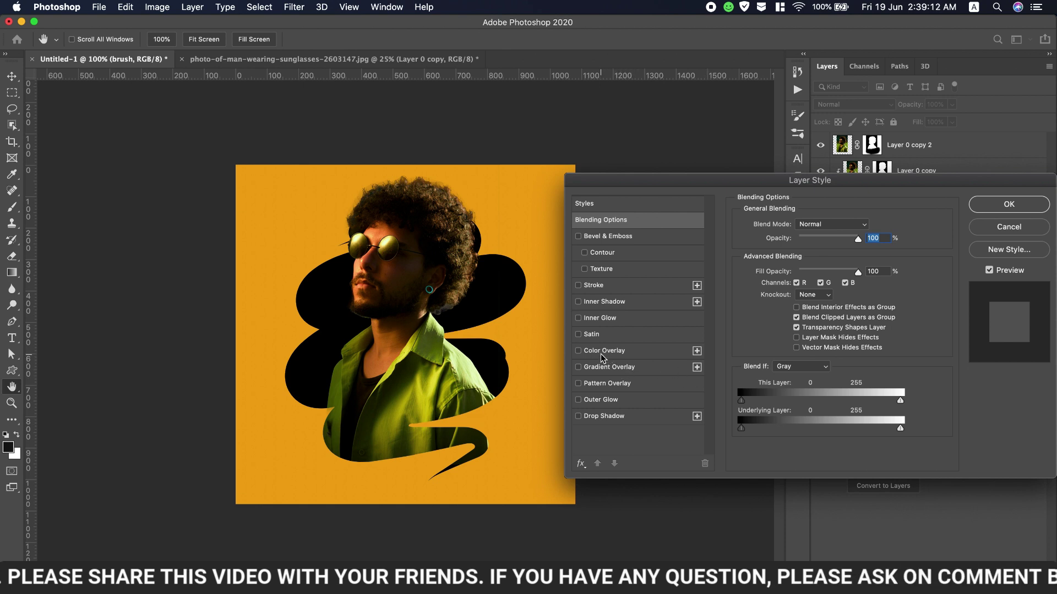
{"action": "left_click", "coordinate": [602, 353]}
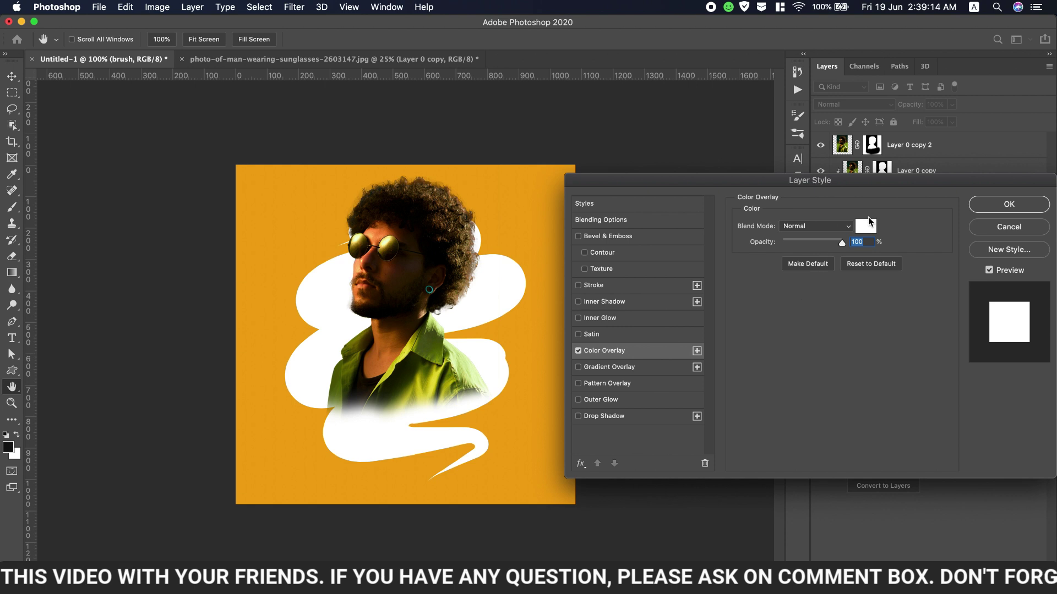
{"action": "left_click", "coordinate": [868, 222]}
{"action": "left_click", "coordinate": [535, 357]}
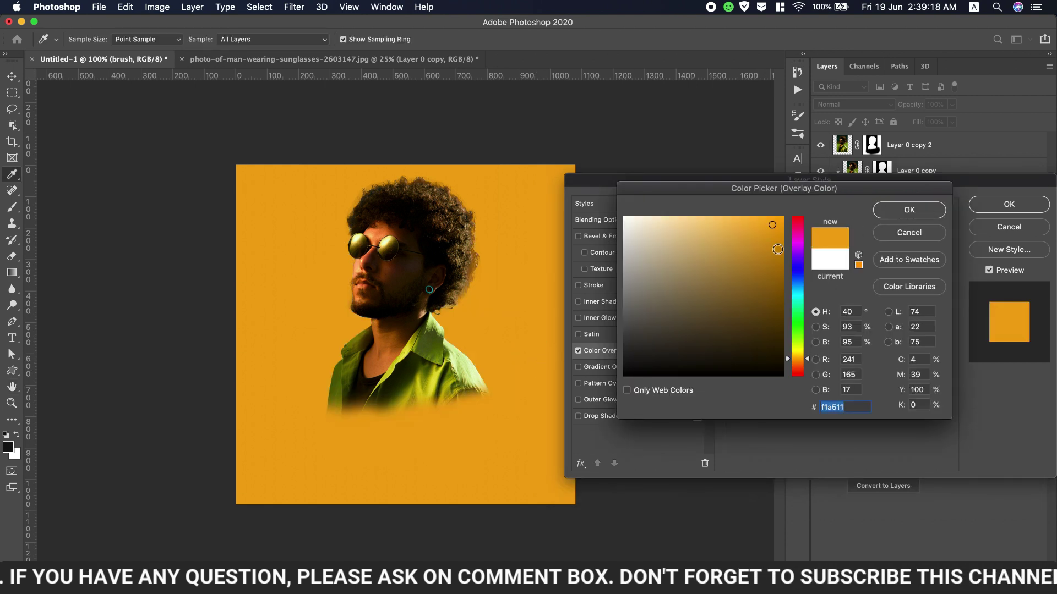
{"action": "left_click_drag", "start_coordinate": [772, 229], "coordinate": [768, 265]}
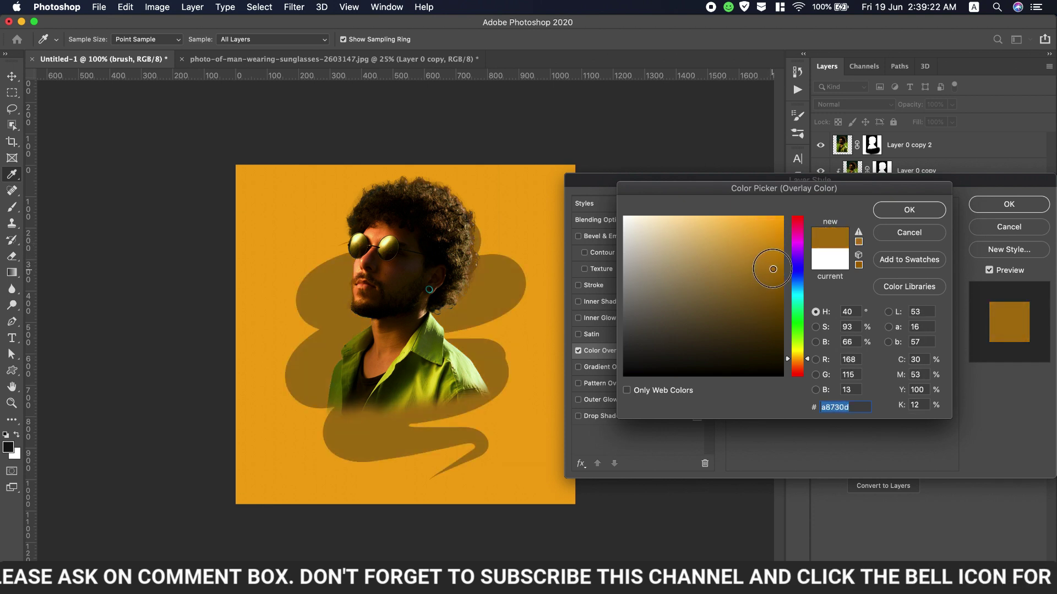
{"action": "mouse_move", "coordinate": [767, 271]}
{"action": "left_mouse_down"}
{"action": "mouse_move", "coordinate": [778, 266]}
{"action": "mouse_move", "coordinate": [779, 282]}
{"action": "left_mouse_up"}
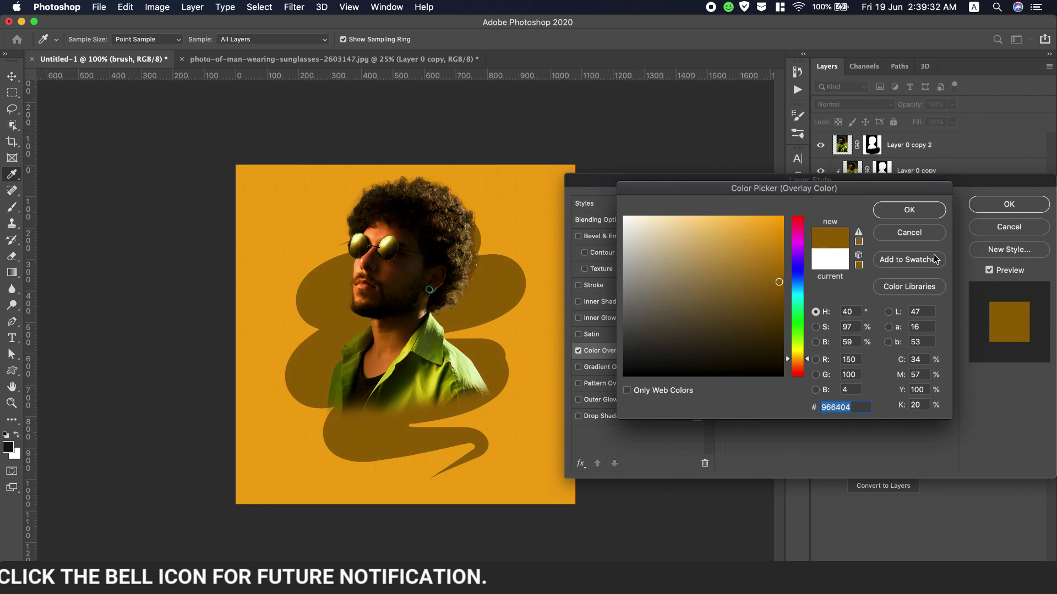
{"action": "left_click", "coordinate": [923, 217]}
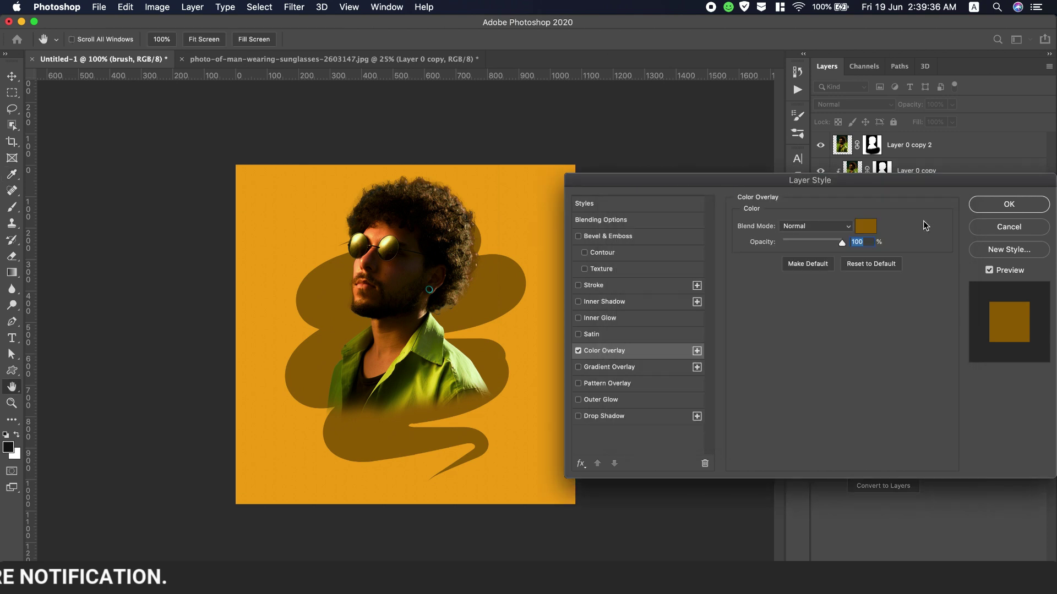
{"action": "left_click", "coordinate": [1008, 205]}
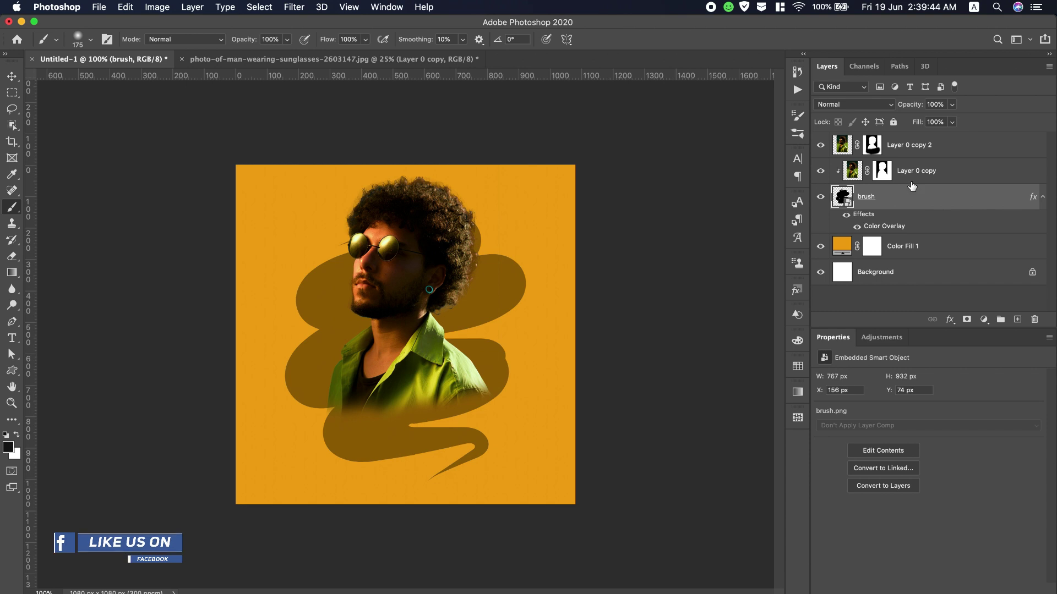
On Layer 0 copy 2's mask, try painting white over the shirt, then undo it.
{"action": "left_click", "coordinate": [872, 148]}
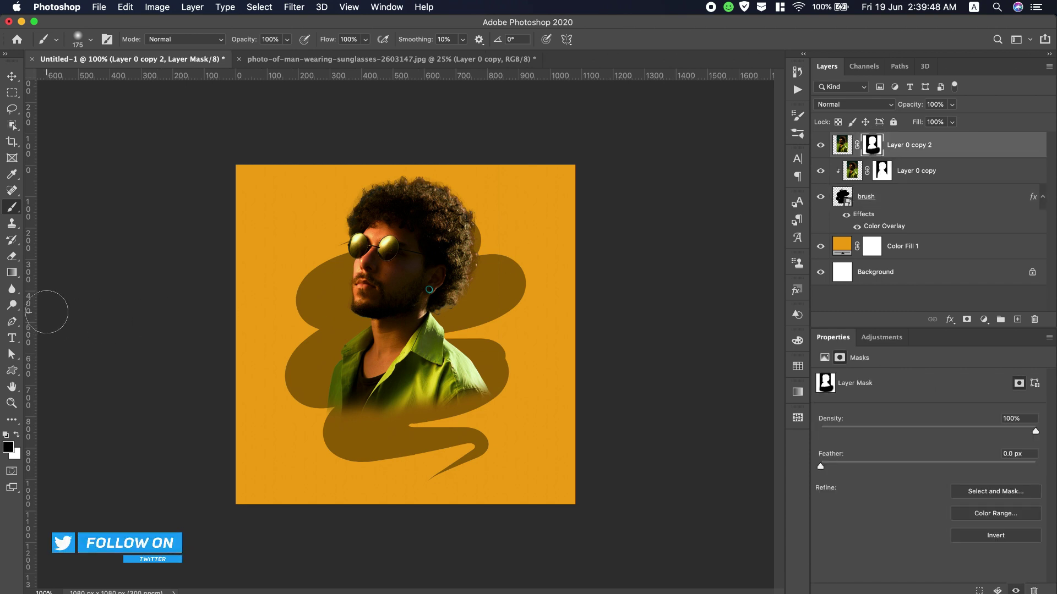
{"action": "left_click", "coordinate": [17, 435]}
{"action": "mouse_move", "coordinate": [358, 399]}
{"action": "left_mouse_down"}
{"action": "mouse_move", "coordinate": [335, 432]}
{"action": "mouse_move", "coordinate": [388, 435]}
{"action": "left_mouse_up"}
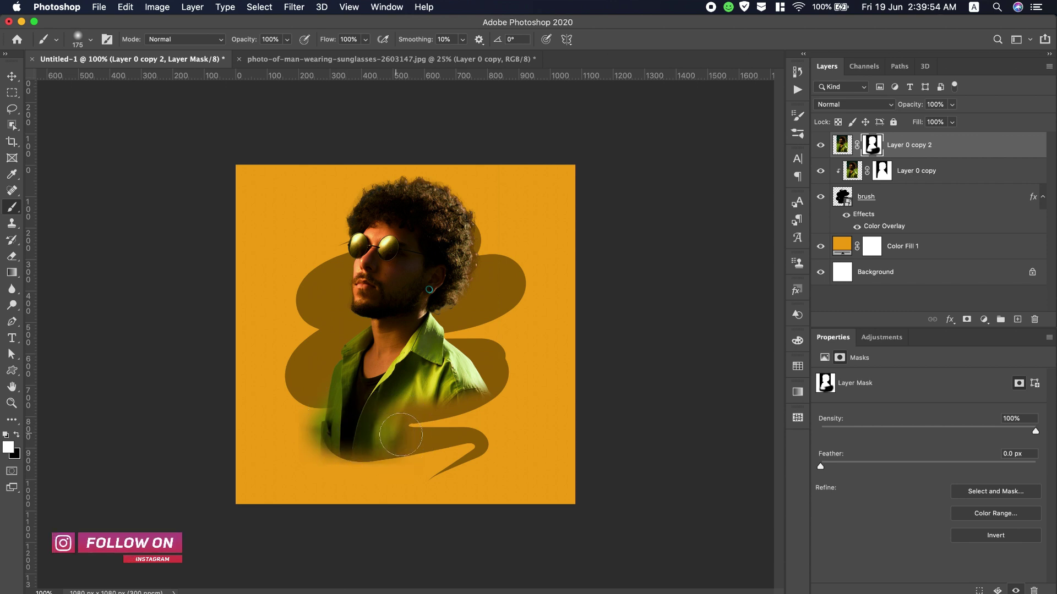
{"action": "key", "text": "ctrl+z"}
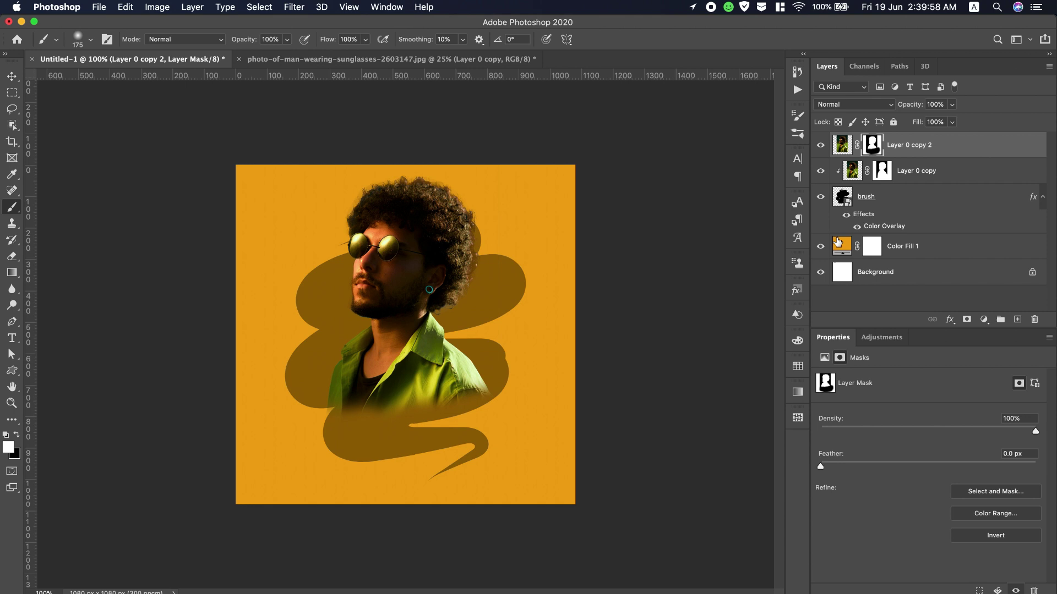
Within the brush-shape selection, paint white to reveal the lower shirt, then deselect.
{"action": "left_click", "coordinate": [842, 196], "text": "super"}
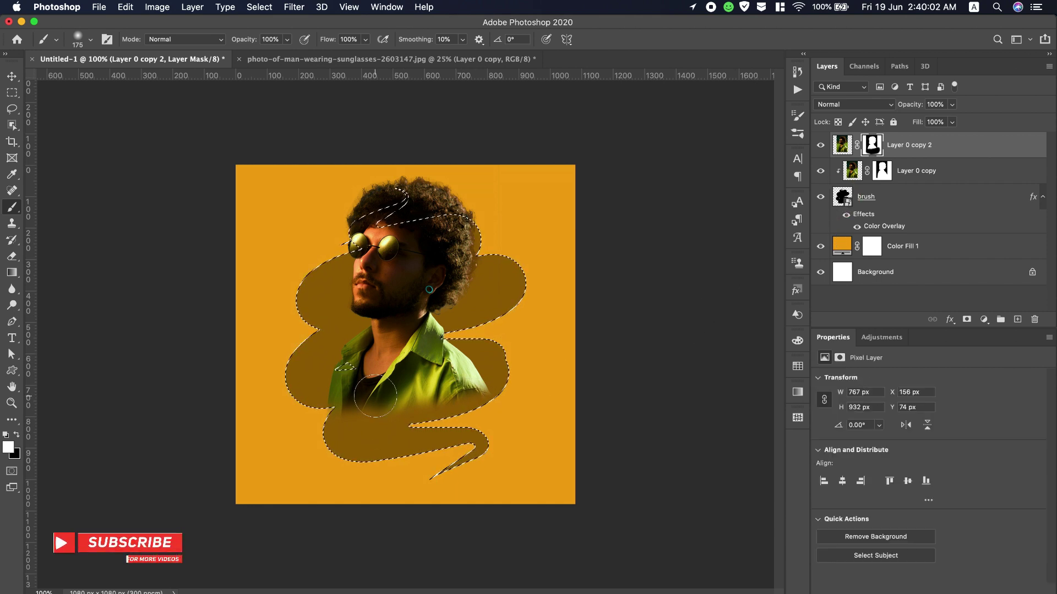
{"action": "mouse_move", "coordinate": [372, 394]}
{"action": "left_mouse_down"}
{"action": "mouse_move", "coordinate": [306, 447]}
{"action": "mouse_move", "coordinate": [365, 460]}
{"action": "mouse_move", "coordinate": [511, 370]}
{"action": "mouse_move", "coordinate": [466, 352]}
{"action": "mouse_move", "coordinate": [515, 392]}
{"action": "mouse_move", "coordinate": [458, 402]}
{"action": "left_mouse_up"}
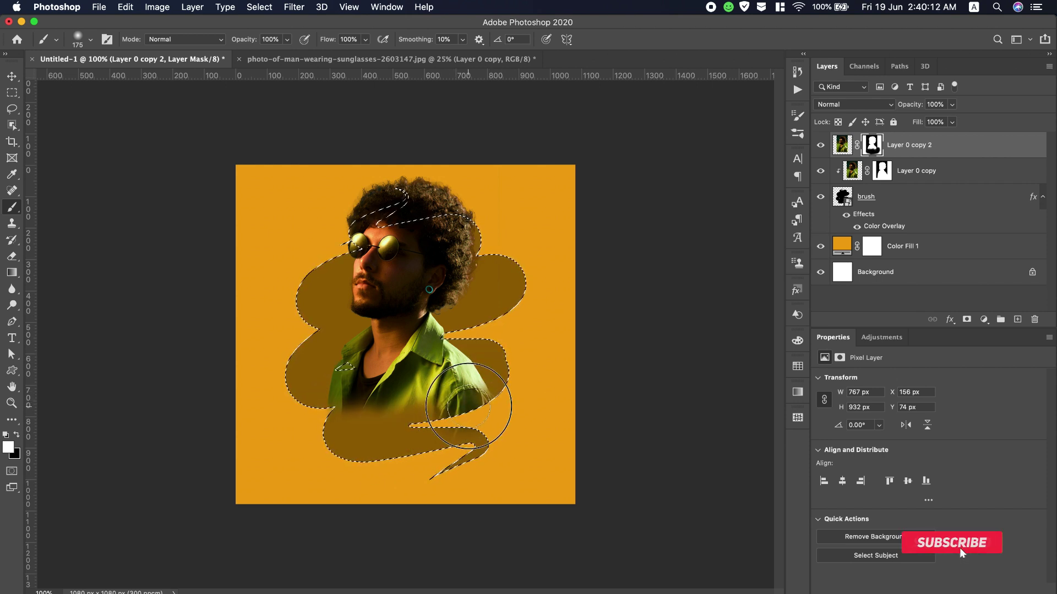
{"action": "mouse_move", "coordinate": [457, 401]}
{"action": "left_mouse_down"}
{"action": "mouse_move", "coordinate": [397, 443]}
{"action": "mouse_move", "coordinate": [325, 464]}
{"action": "mouse_move", "coordinate": [498, 443]}
{"action": "mouse_move", "coordinate": [424, 468]}
{"action": "mouse_move", "coordinate": [386, 413]}
{"action": "mouse_move", "coordinate": [396, 447]}
{"action": "mouse_move", "coordinate": [395, 366]}
{"action": "mouse_move", "coordinate": [455, 393]}
{"action": "left_mouse_up"}
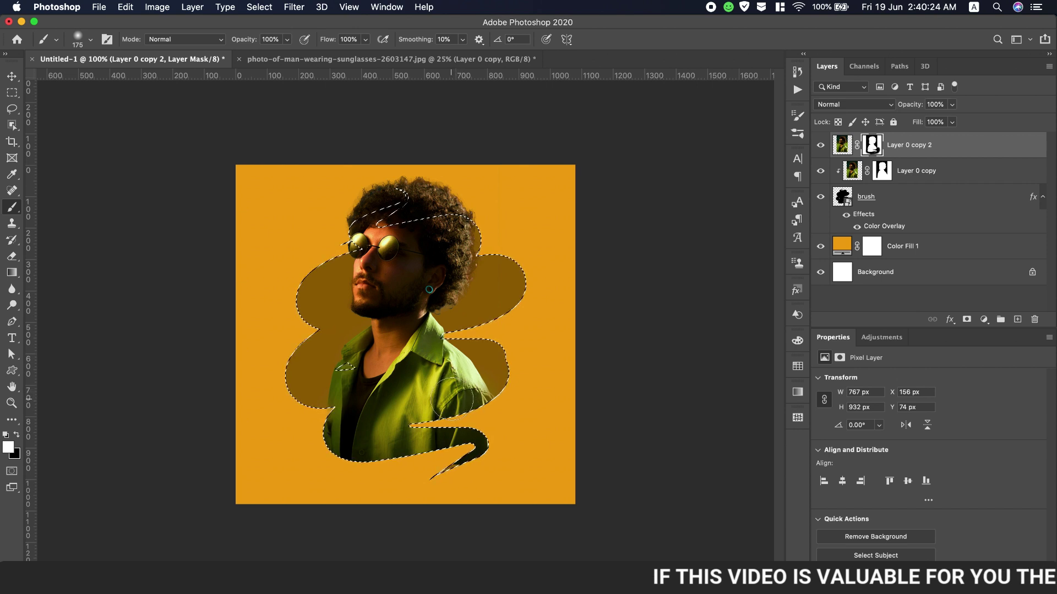
{"action": "left_click_drag", "start_coordinate": [454, 392], "coordinate": [467, 399]}
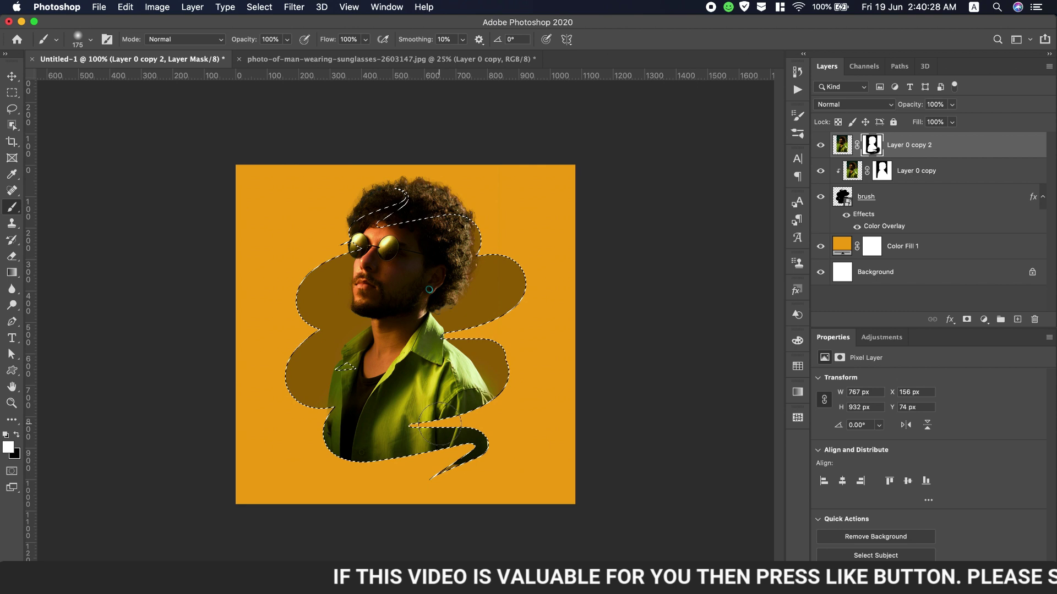
{"action": "left_click_drag", "start_coordinate": [462, 413], "coordinate": [435, 410]}
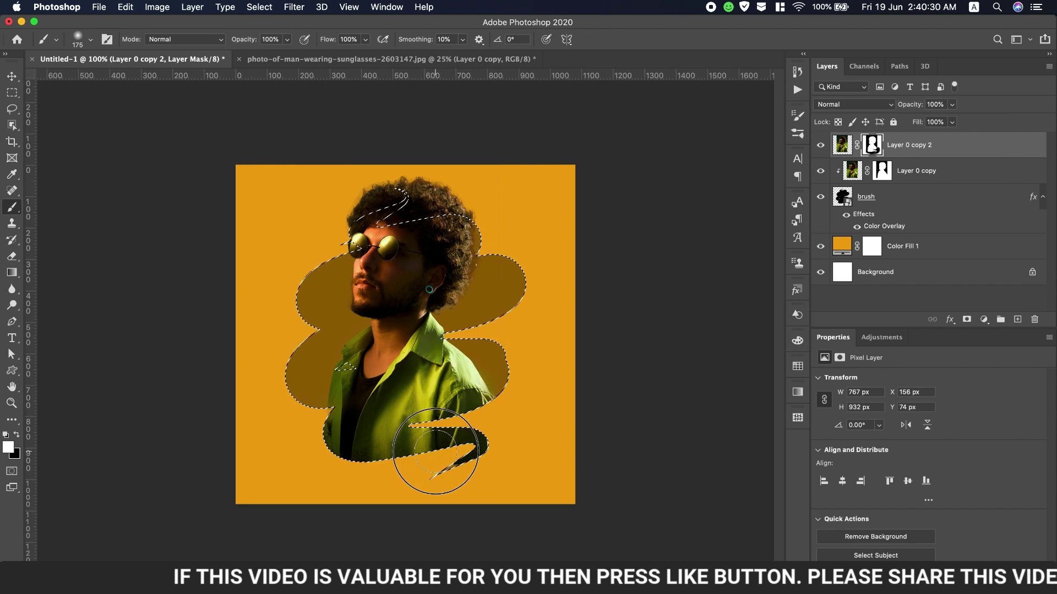
{"action": "left_click", "coordinate": [259, 7]}
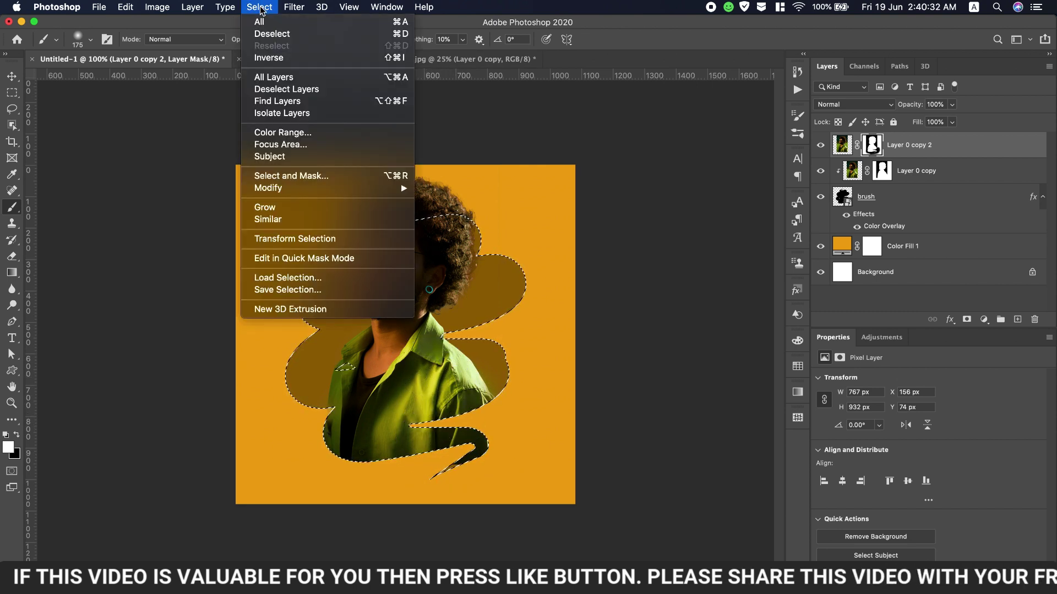
{"action": "left_click", "coordinate": [271, 34]}
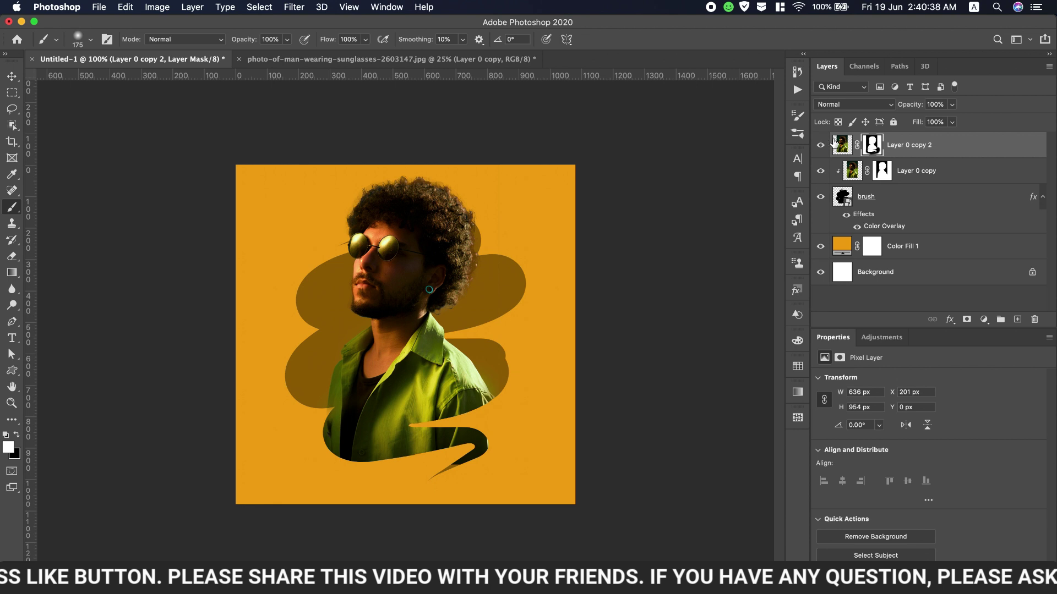
Group Layer 0 copy 2, Layer 0 copy and brush, and convert Group 1 to a smart object.
{"action": "left_click", "coordinate": [842, 147]}
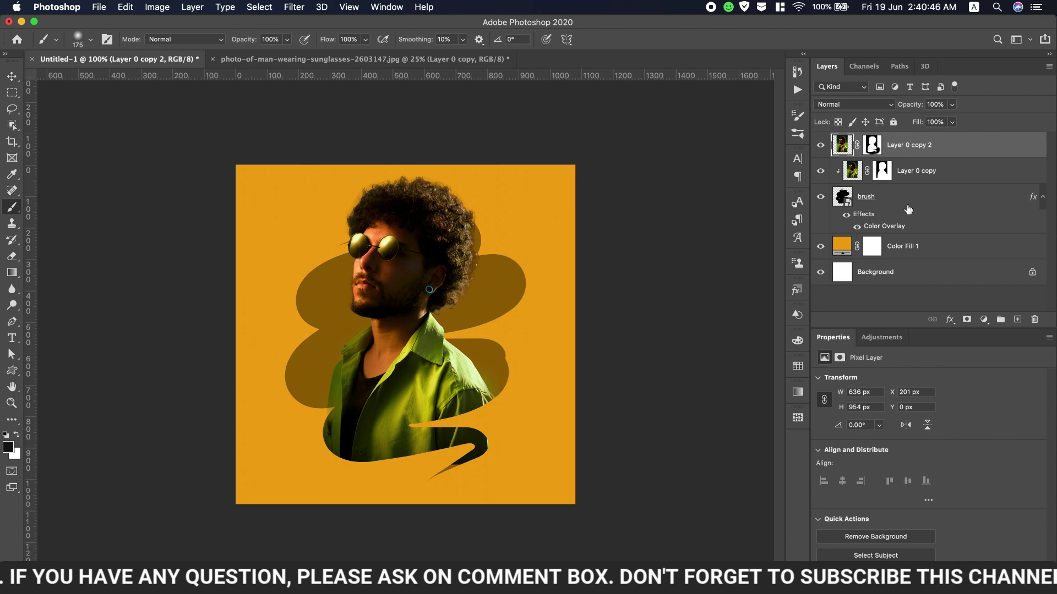
{"action": "left_click", "coordinate": [917, 200], "text": "shift"}
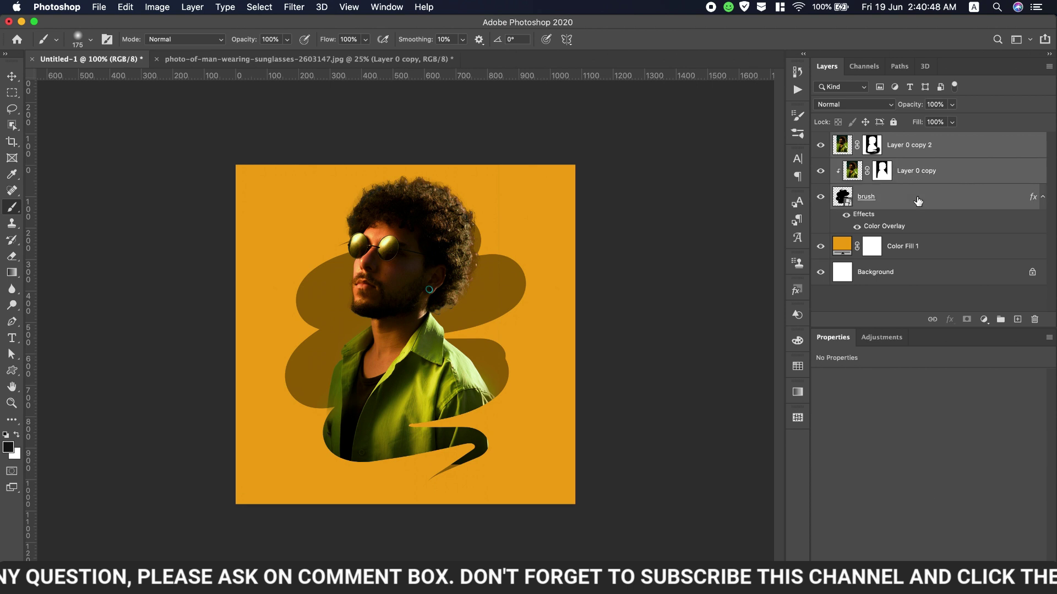
{"action": "key", "text": "super+g"}
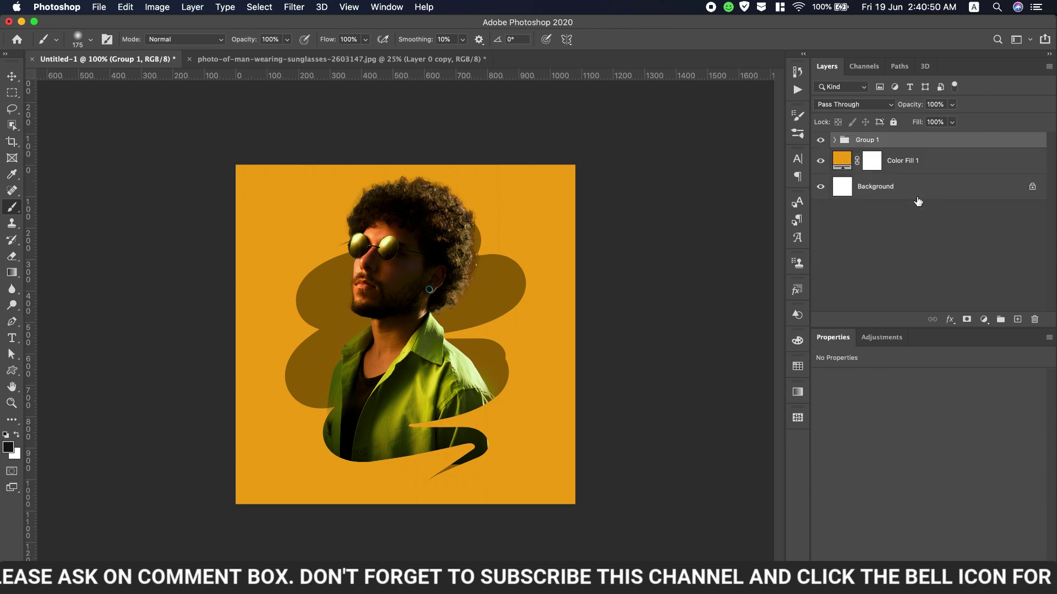
{"action": "right_click", "coordinate": [883, 140]}
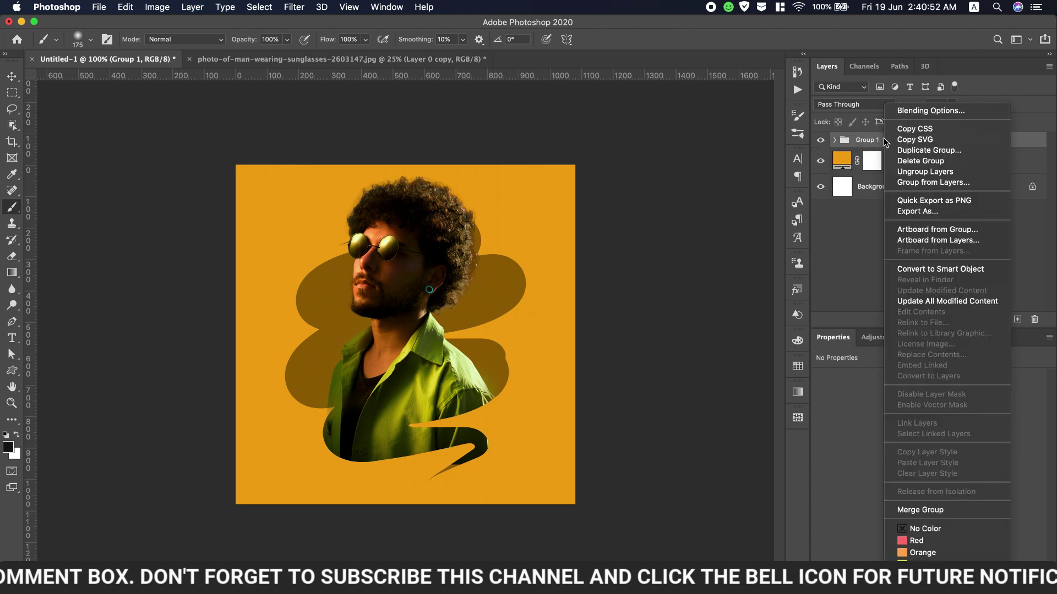
{"action": "left_click", "coordinate": [922, 270]}
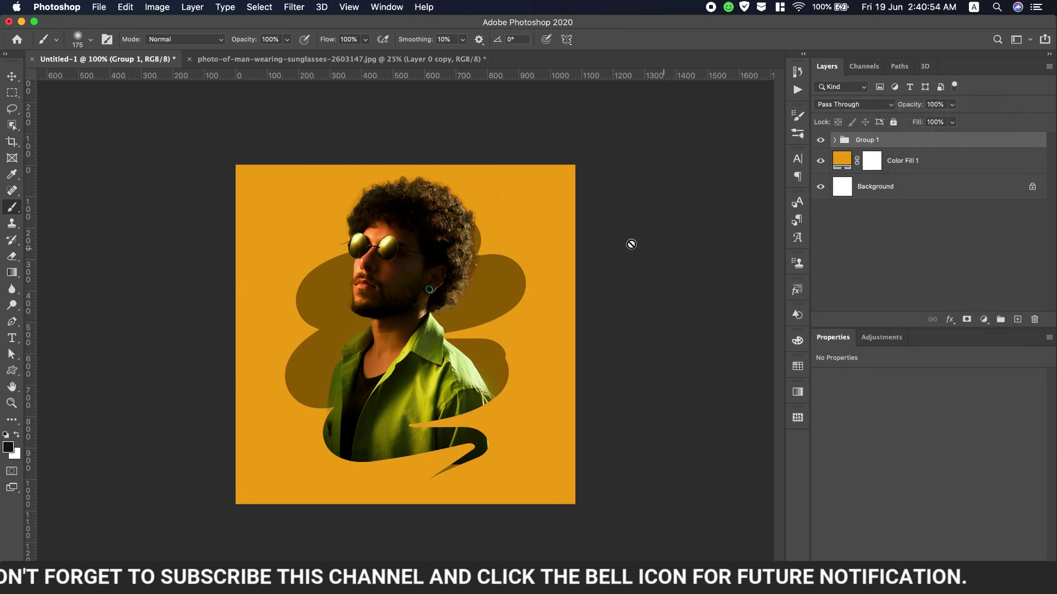
{"action": "left_click", "coordinate": [292, 8]}
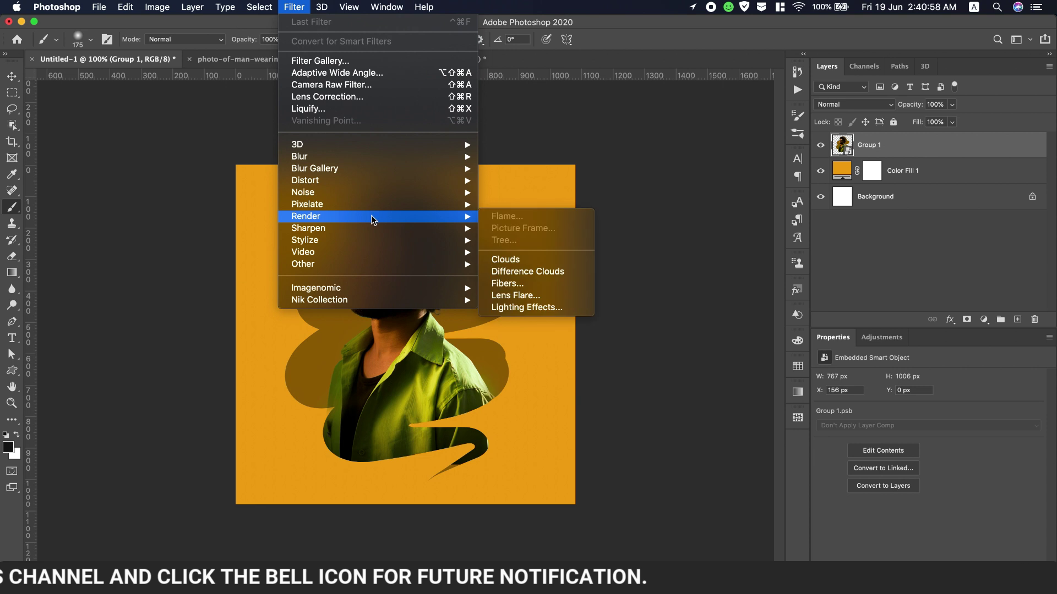
{"action": "mouse_move", "coordinate": [330, 240]}
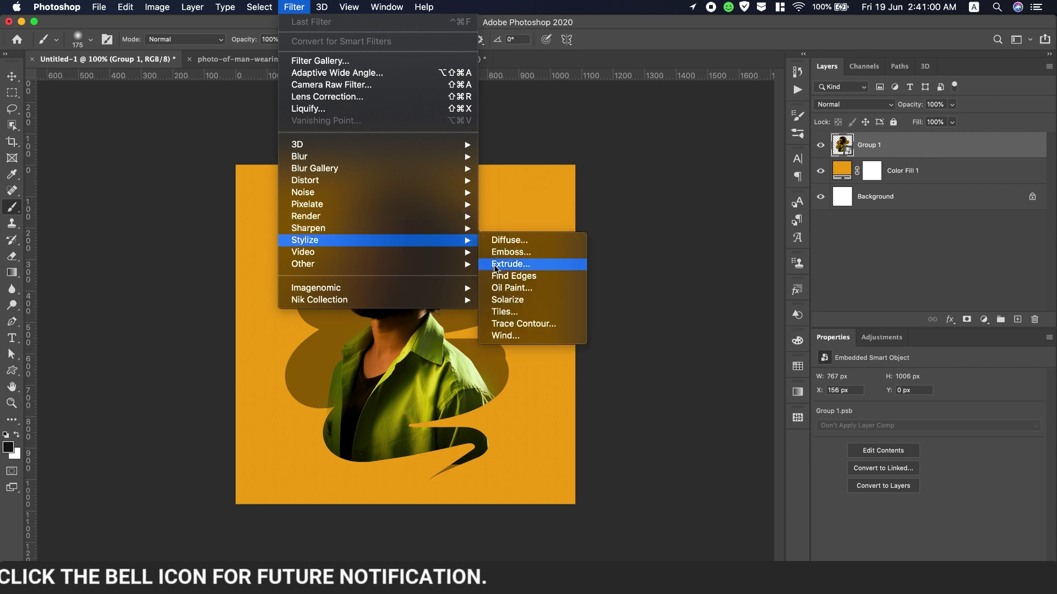
{"action": "left_click", "coordinate": [555, 285]}
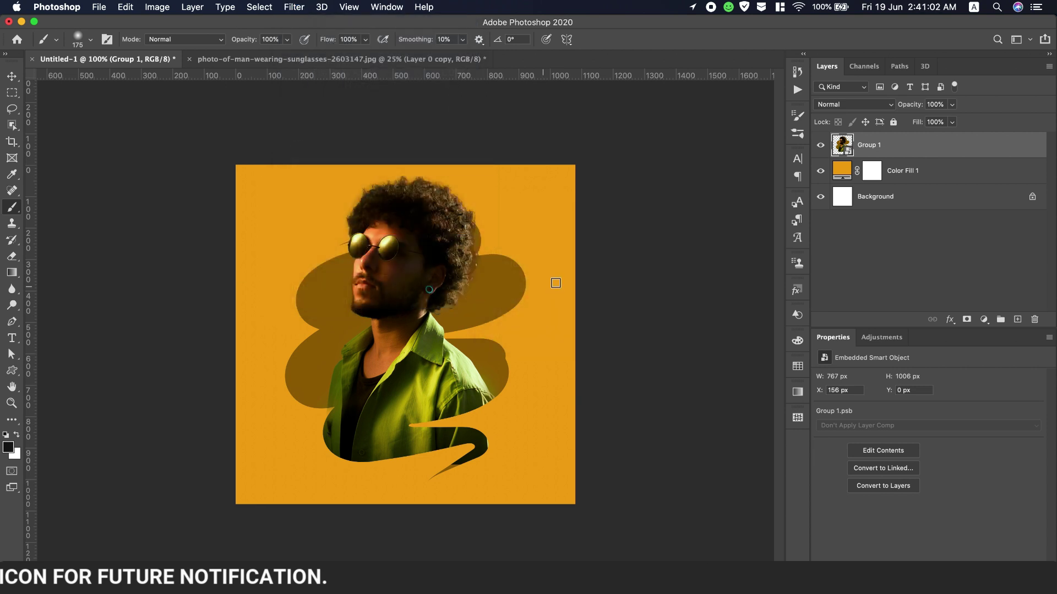
{"action": "left_click_drag", "start_coordinate": [562, 87], "coordinate": [671, 96]}
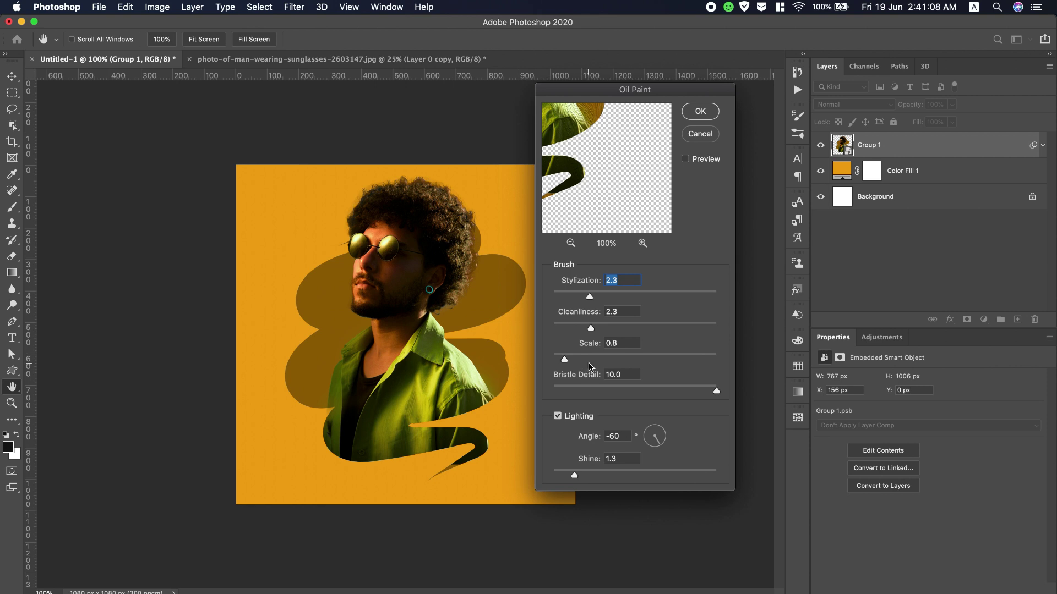
{"action": "left_click", "coordinate": [654, 434]}
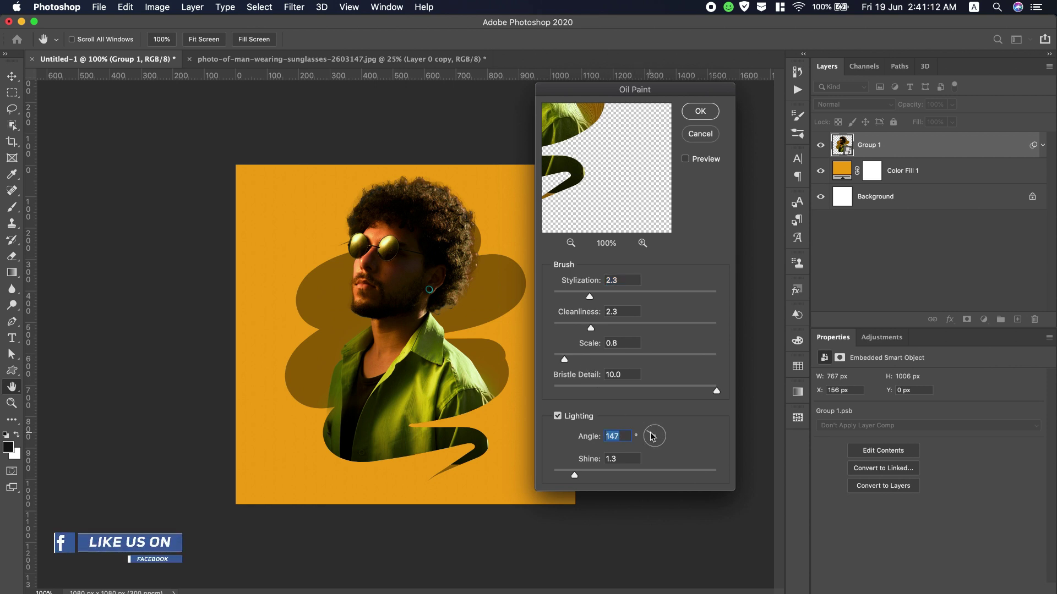
{"action": "left_click_drag", "start_coordinate": [566, 360], "coordinate": [574, 362]}
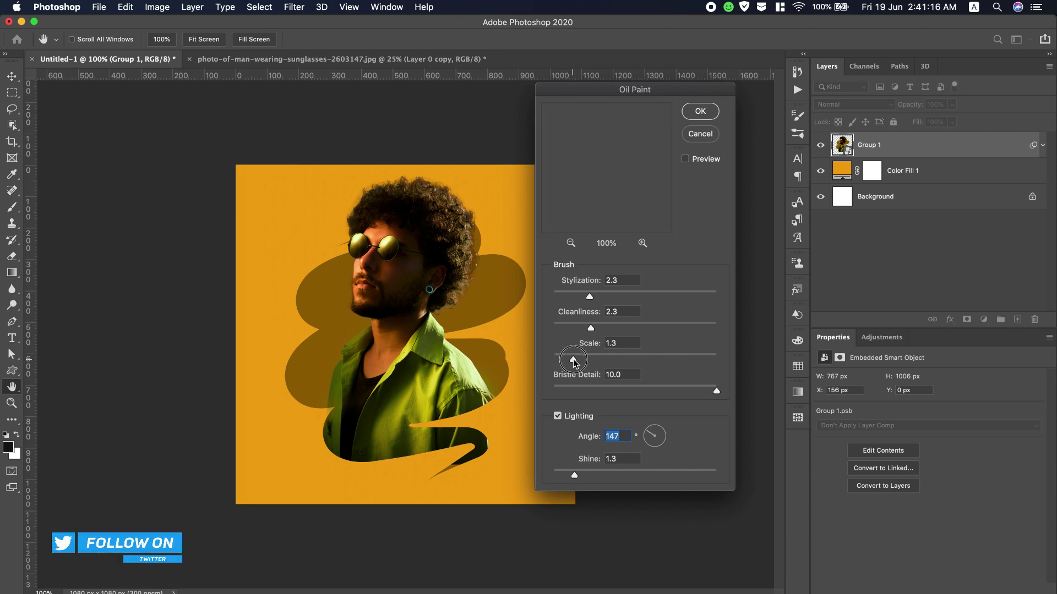
{"action": "mouse_move", "coordinate": [548, 132]}
{"action": "left_mouse_down"}
{"action": "mouse_move", "coordinate": [604, 156]}
{"action": "mouse_move", "coordinate": [614, 231]}
{"action": "left_mouse_up"}
{"action": "left_click", "coordinate": [685, 159]}
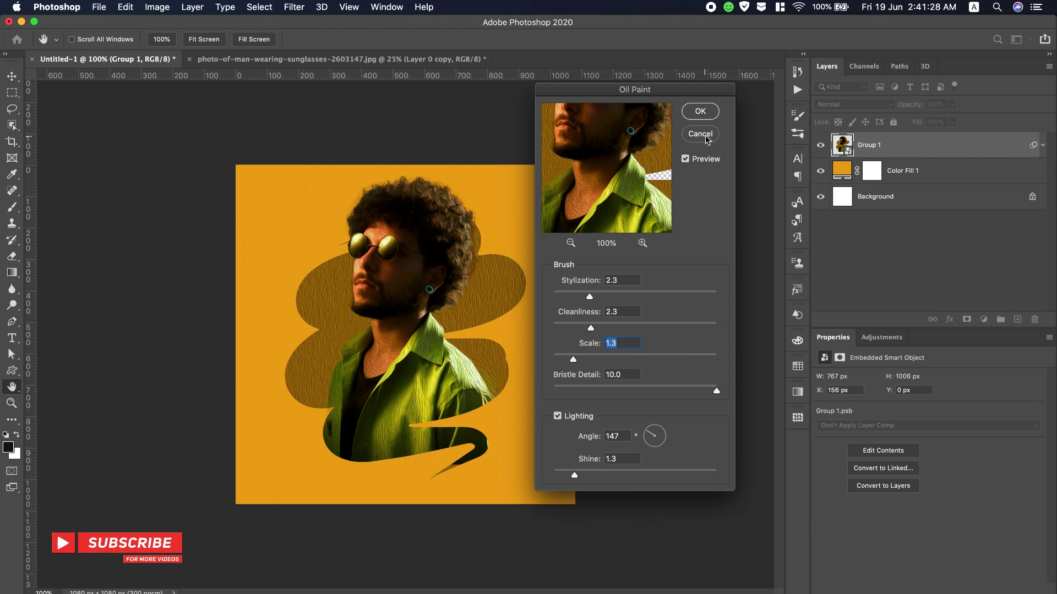
{"action": "key", "text": "Escape"}
{"action": "key", "text": "b"}
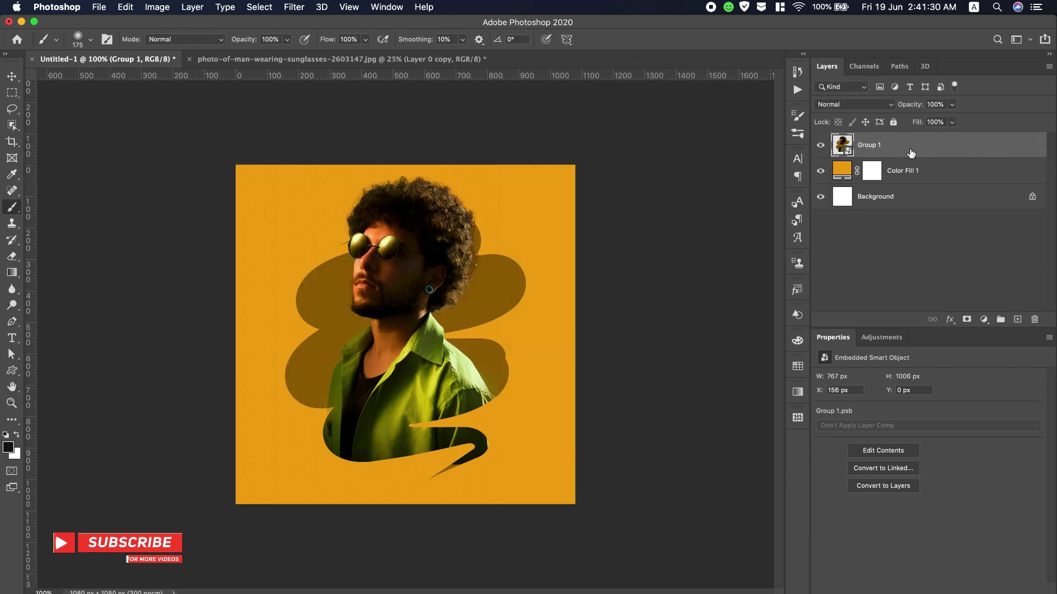
Open the Group 1 smart object's contents and expand the group to its layers.
{"action": "double_click", "coordinate": [846, 146]}
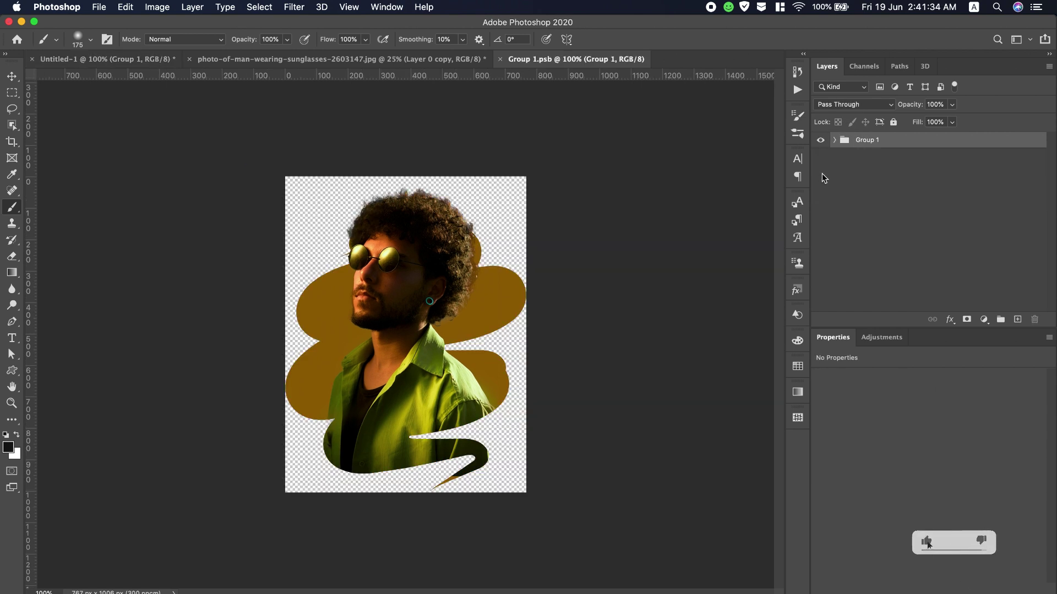
{"action": "left_click", "coordinate": [835, 141]}
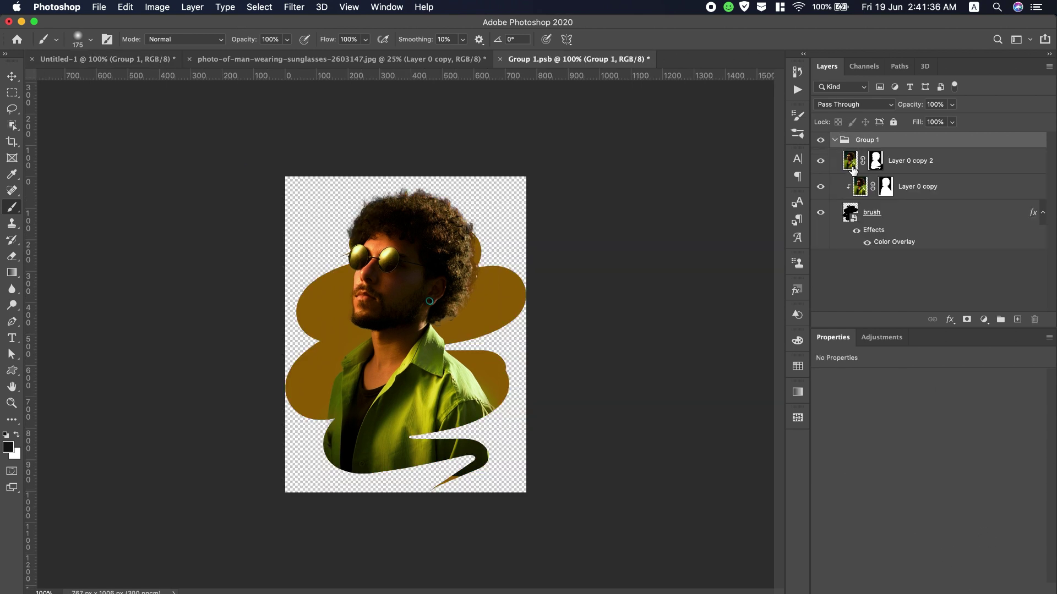
{"action": "left_click", "coordinate": [907, 168]}
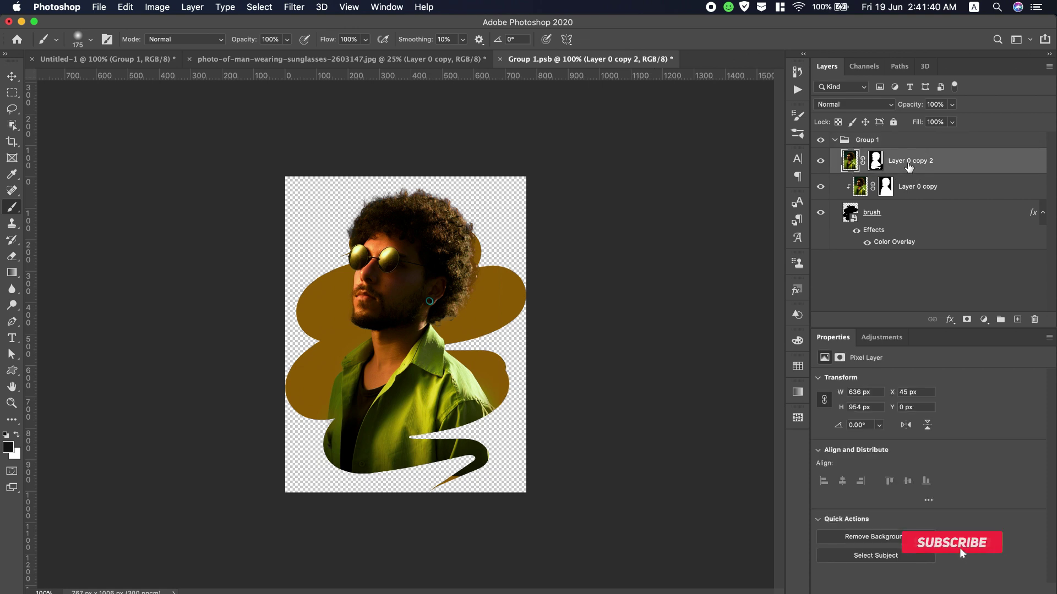
Convert both portrait layers to a smart object, undo it, and keep only Layer 0 copy 2 selected.
{"action": "left_click", "coordinate": [930, 186], "text": "shift"}
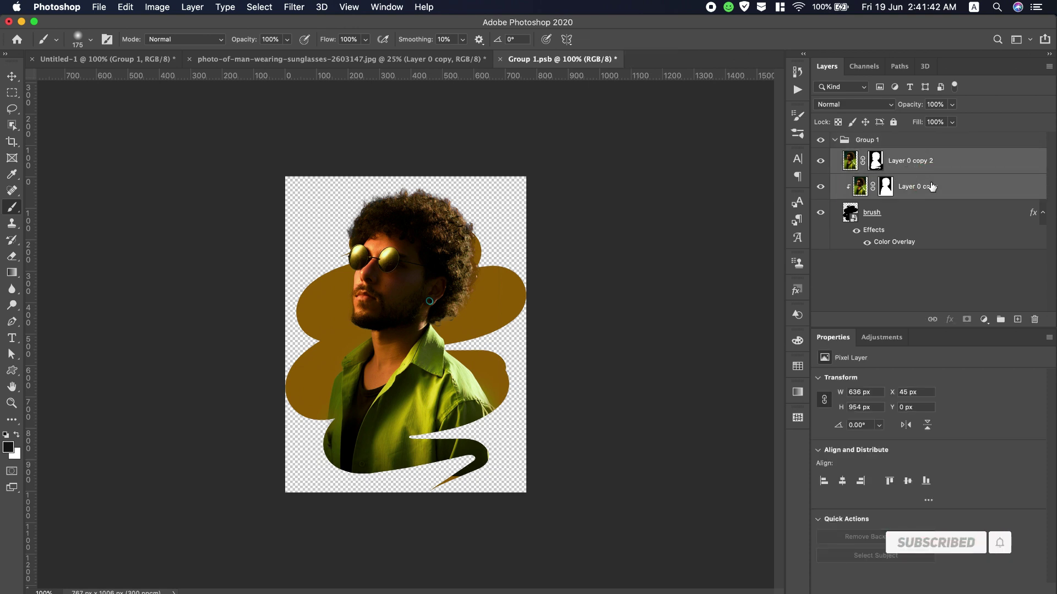
{"action": "right_click", "coordinate": [930, 181]}
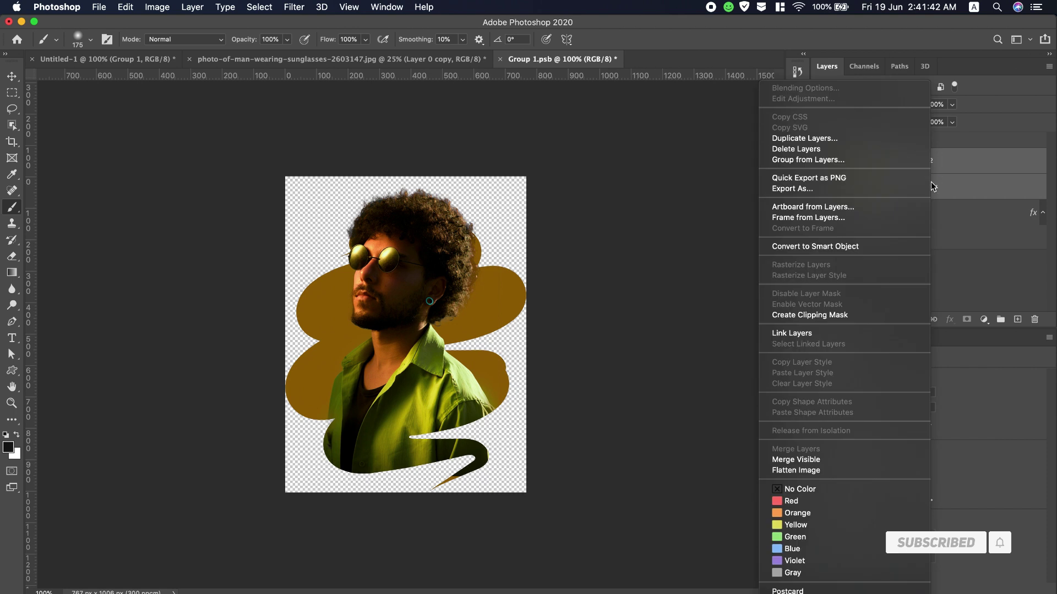
{"action": "left_click", "coordinate": [851, 252]}
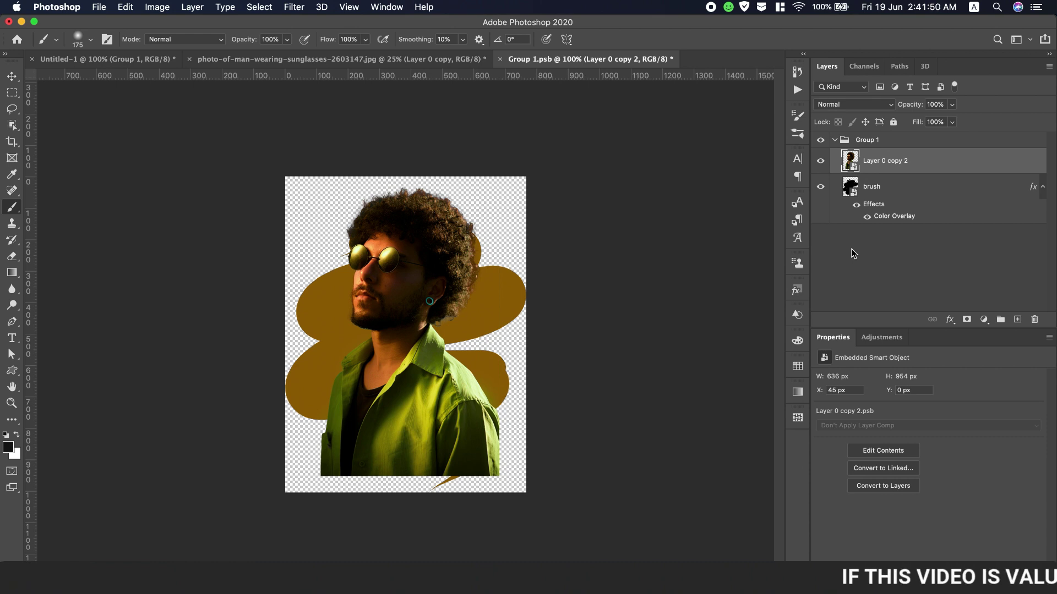
{"action": "key", "text": "super+z"}
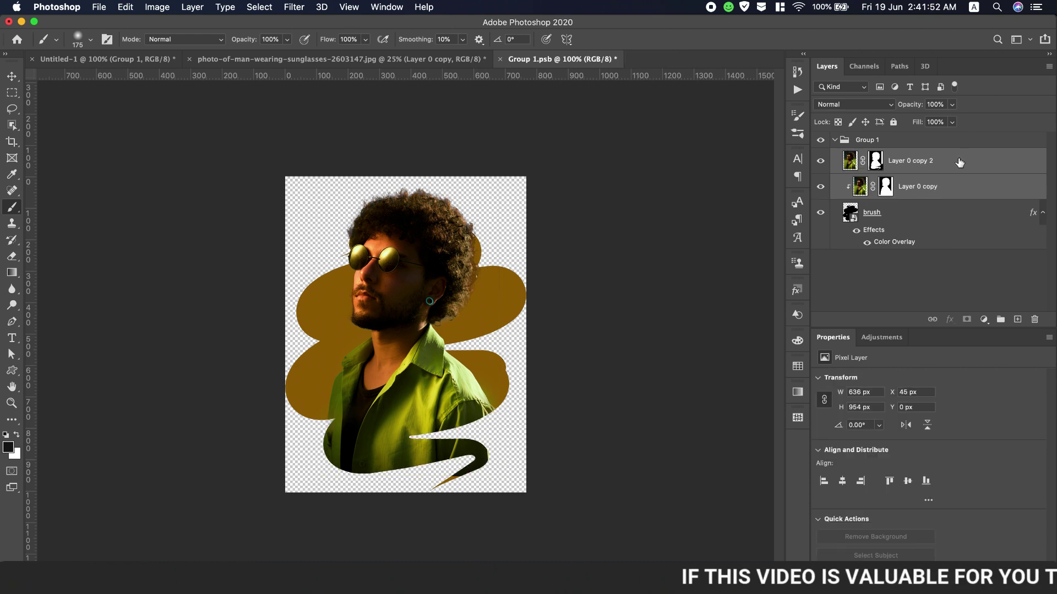
{"action": "left_click", "coordinate": [960, 162]}
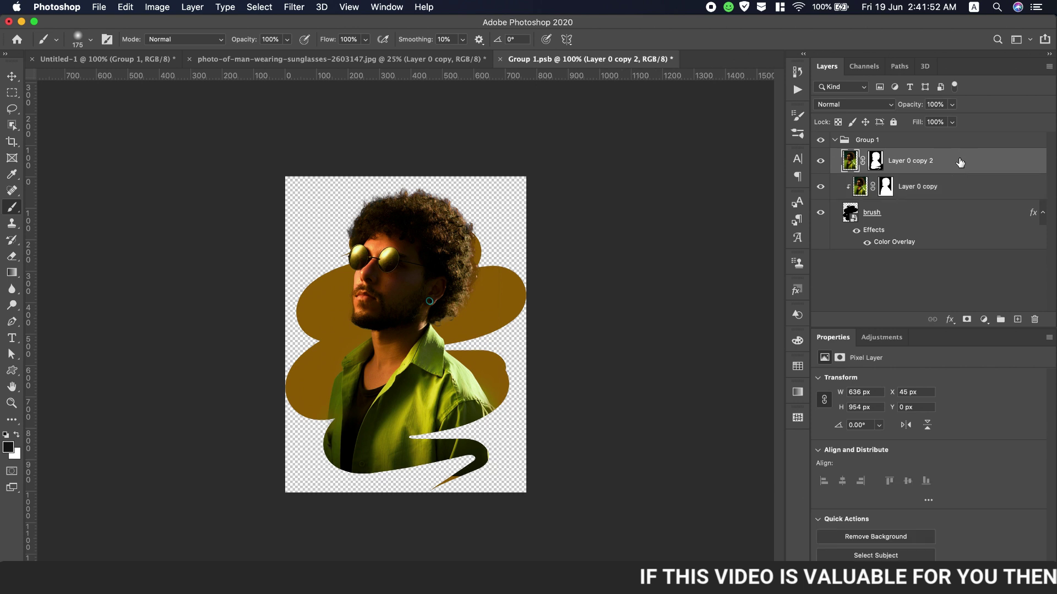
{"action": "left_click", "coordinate": [285, 9]}
{"action": "mouse_move", "coordinate": [306, 216]}
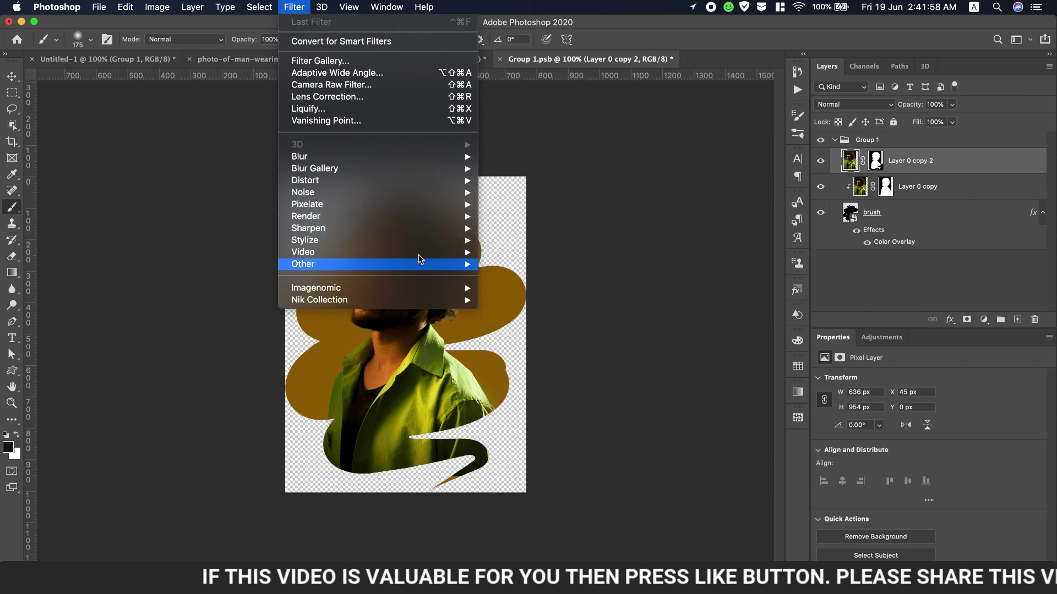
Preview Oil Paint on Layer 0 copy 2 with Stylization 4.6 and Cleanliness 1.7.
{"action": "mouse_move", "coordinate": [305, 240]}
{"action": "left_click", "coordinate": [511, 288]}
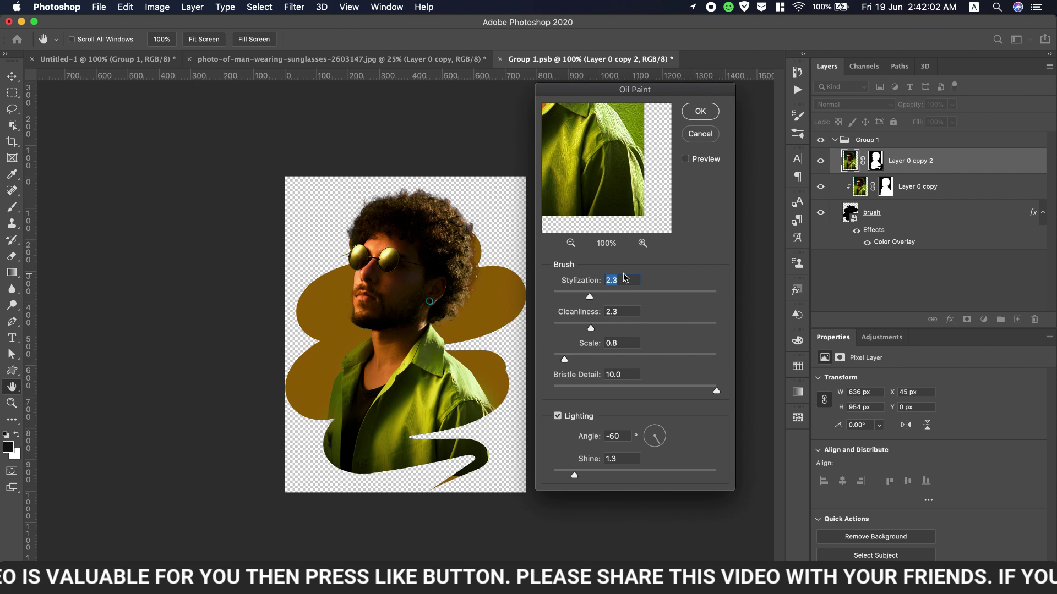
{"action": "left_click_drag", "start_coordinate": [608, 160], "coordinate": [670, 216]}
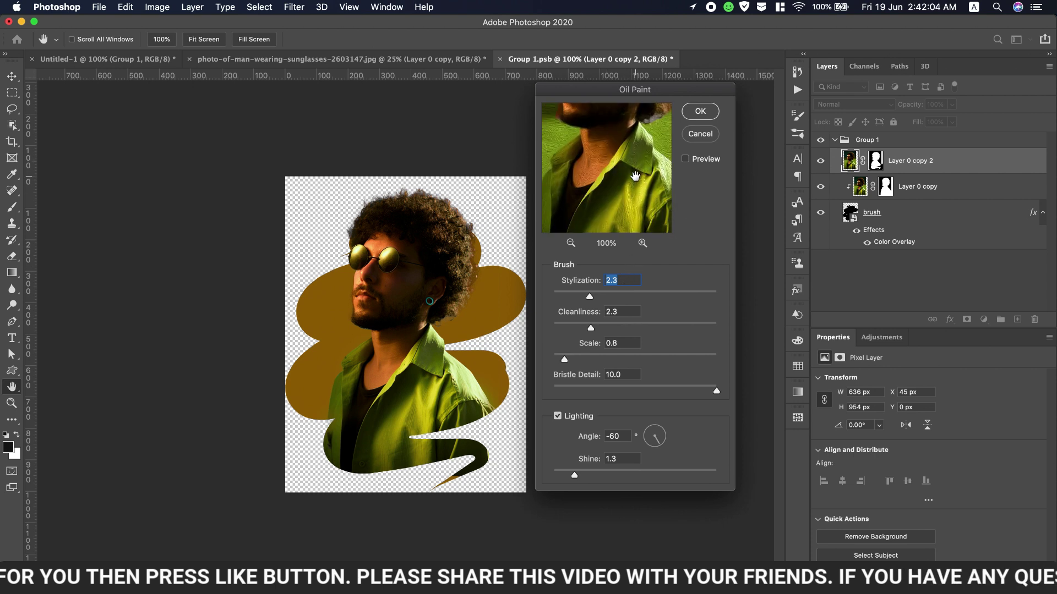
{"action": "left_click_drag", "start_coordinate": [635, 176], "coordinate": [642, 151]}
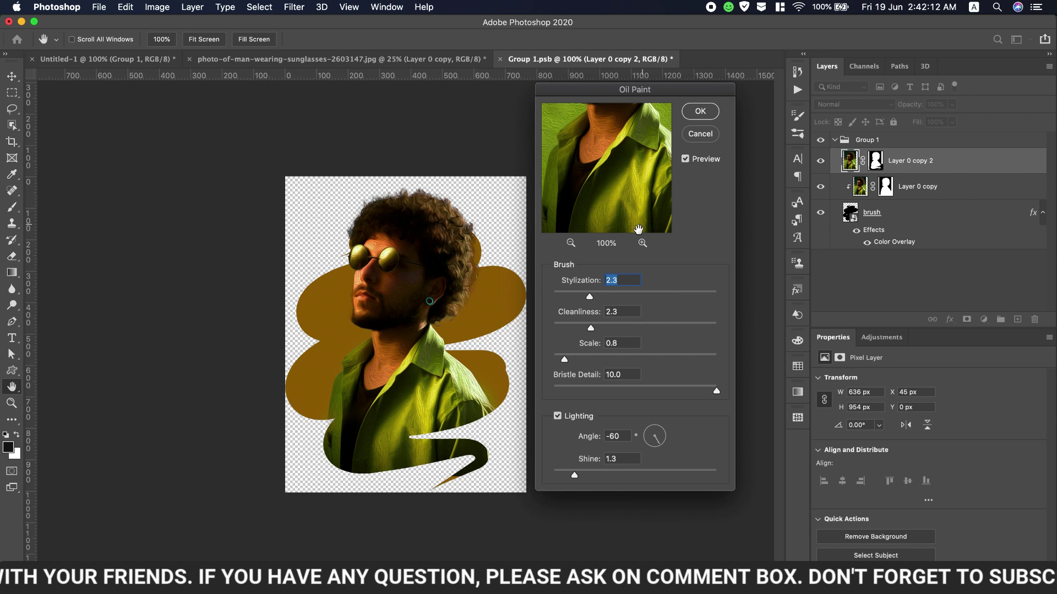
{"action": "left_click_drag", "start_coordinate": [590, 297], "coordinate": [599, 297]}
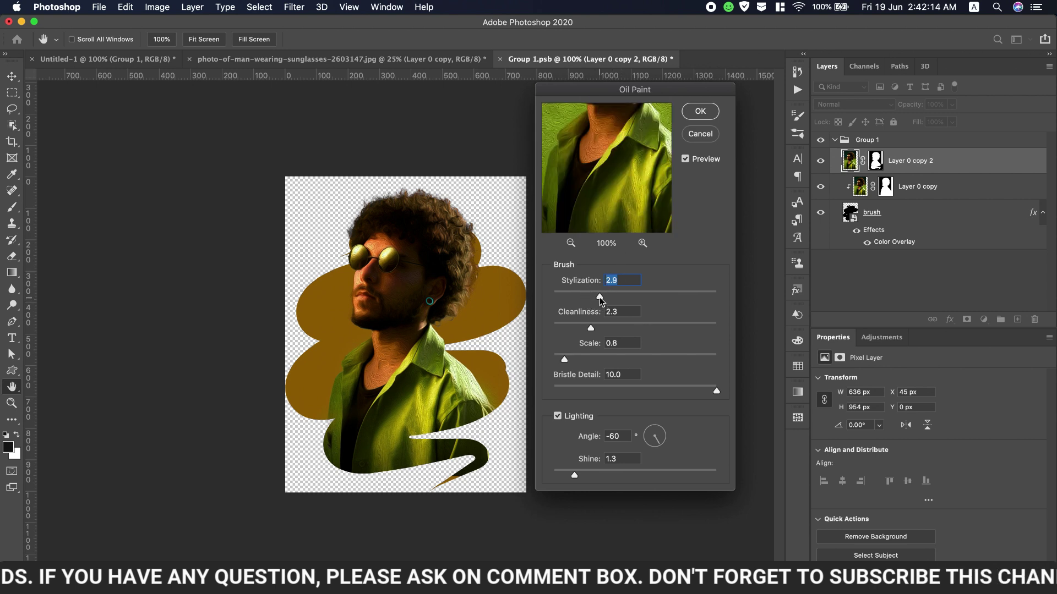
{"action": "left_click_drag", "start_coordinate": [600, 298], "coordinate": [629, 299]}
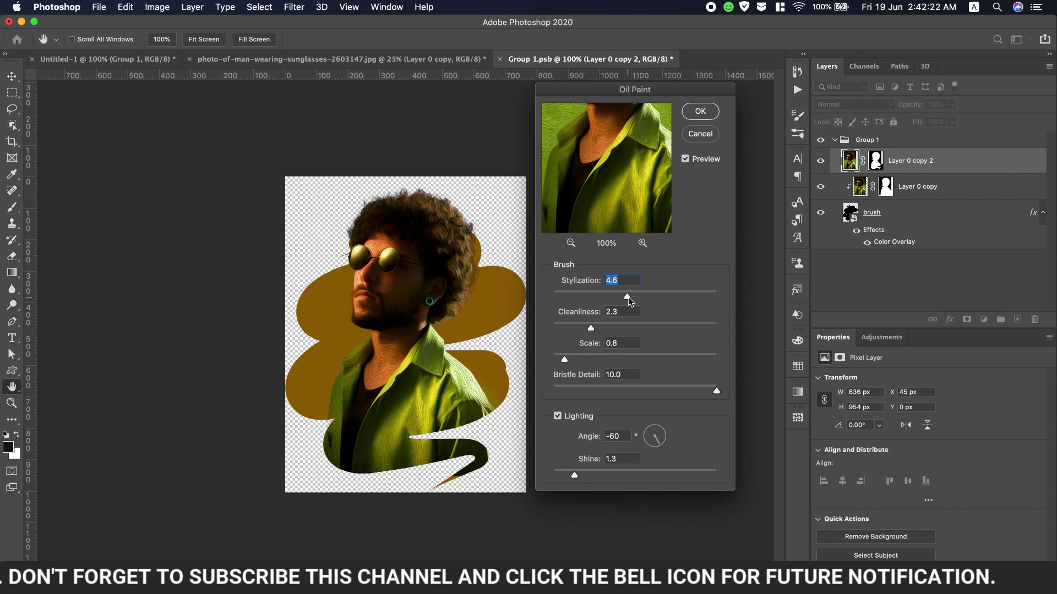
{"action": "left_click_drag", "start_coordinate": [592, 332], "coordinate": [575, 329]}
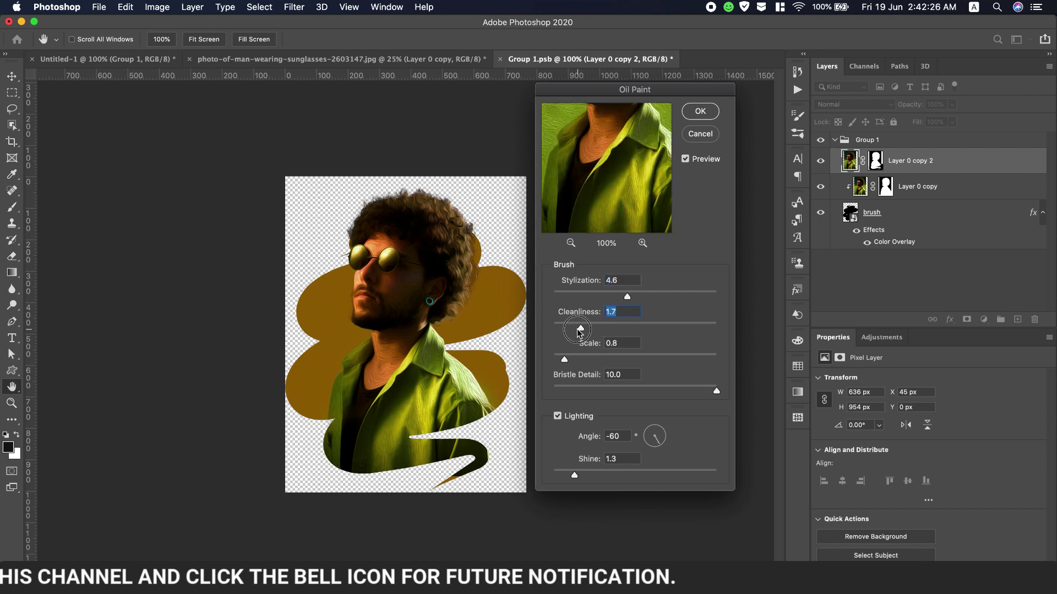
Adjust Oil Paint to Cleanliness 1.4, Stylization 5.4, Scale 1.2 and Bristle Detail 6.6.
{"action": "left_click", "coordinate": [577, 329]}
{"action": "left_click_drag", "start_coordinate": [627, 297], "coordinate": [636, 300]}
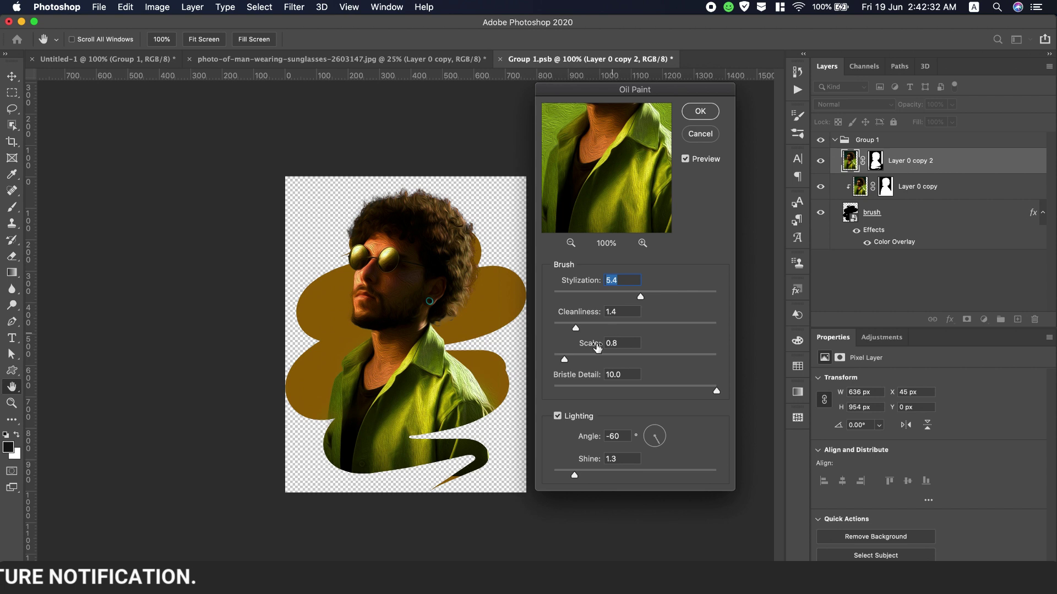
{"action": "mouse_move", "coordinate": [564, 360]}
{"action": "left_mouse_down"}
{"action": "mouse_move", "coordinate": [582, 361]}
{"action": "mouse_move", "coordinate": [571, 361]}
{"action": "left_mouse_up"}
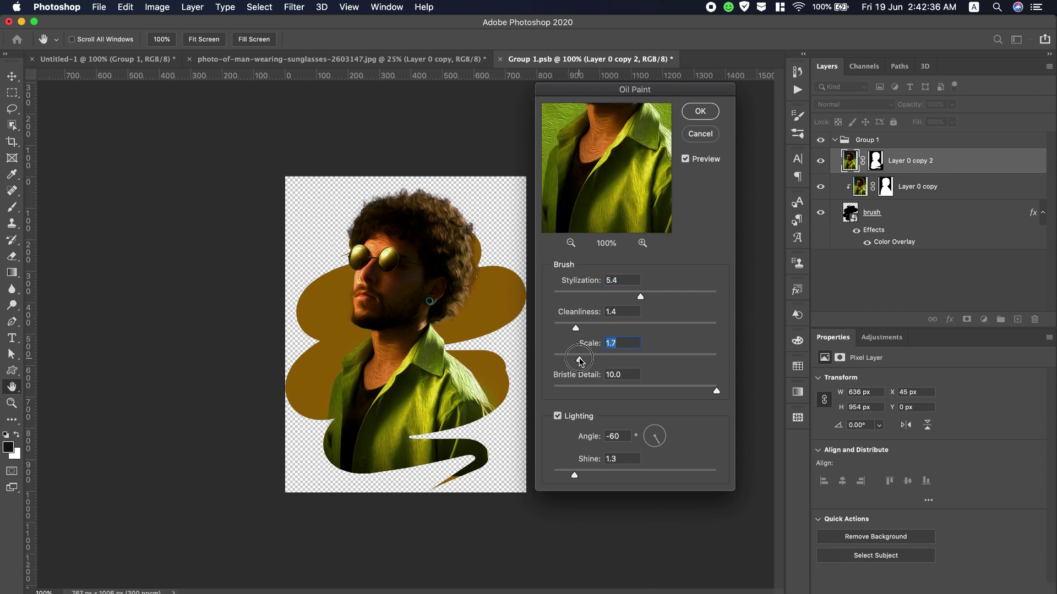
{"action": "left_click_drag", "start_coordinate": [715, 391], "coordinate": [675, 392]}
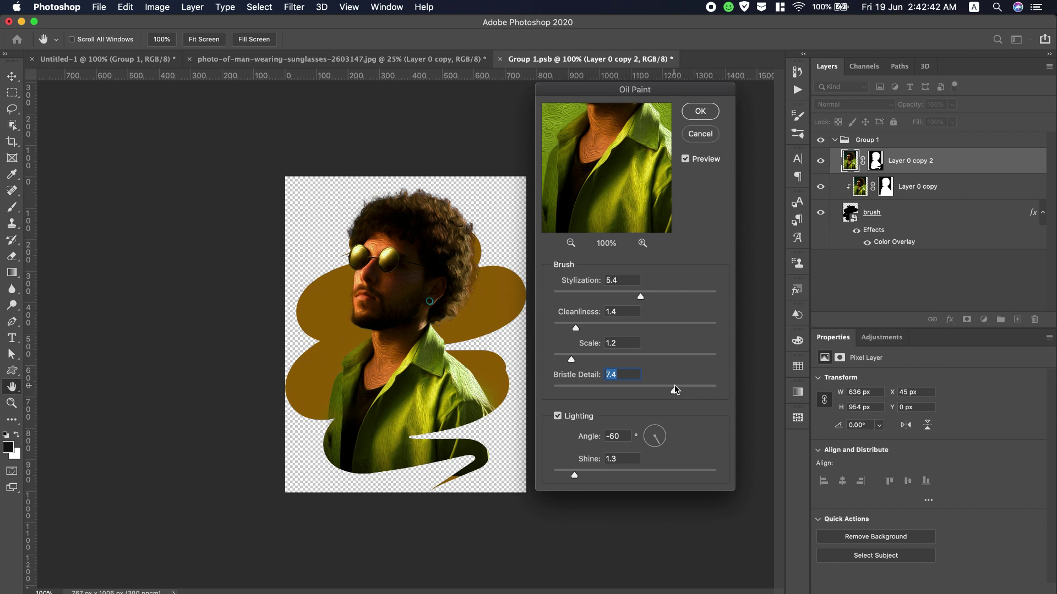
{"action": "left_click_drag", "start_coordinate": [674, 388], "coordinate": [662, 391]}
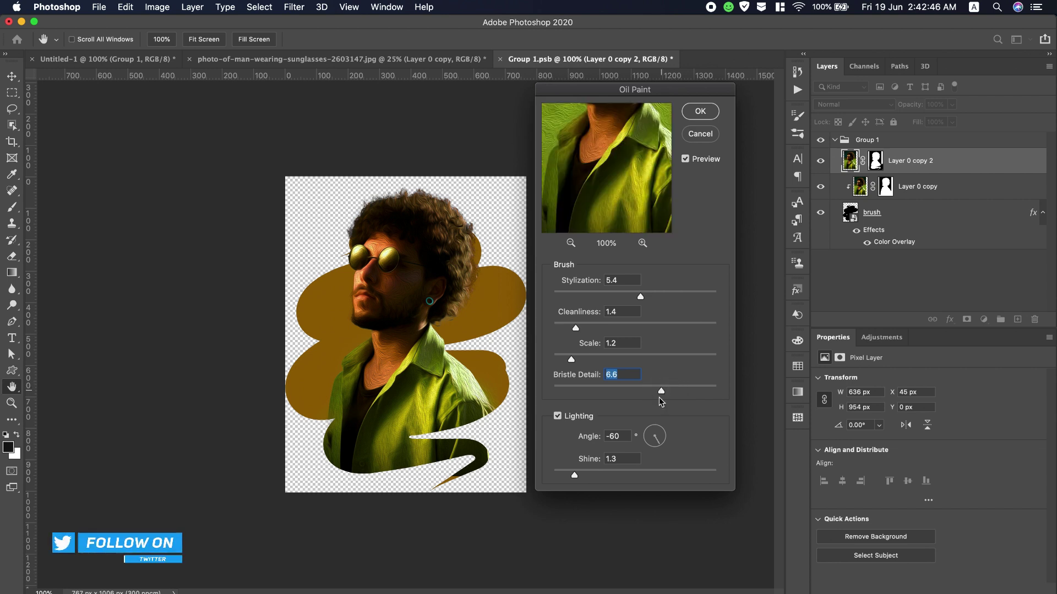
Set the lighting Angle to 134 and Shine to 2.4, and apply Oil Paint.
{"action": "left_click_drag", "start_coordinate": [653, 440], "coordinate": [651, 435]}
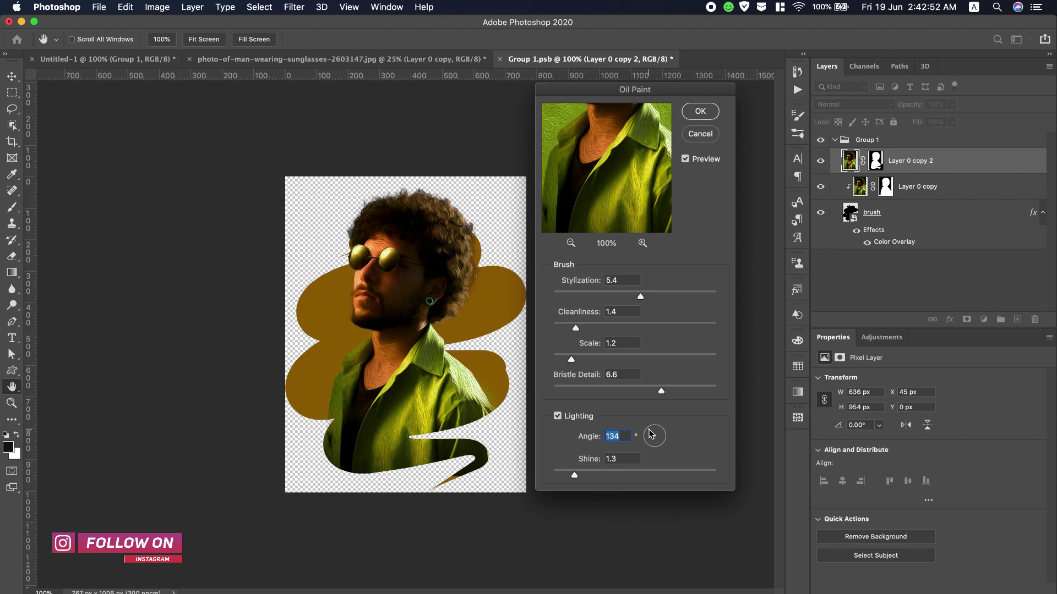
{"action": "left_click_drag", "start_coordinate": [576, 476], "coordinate": [596, 476]}
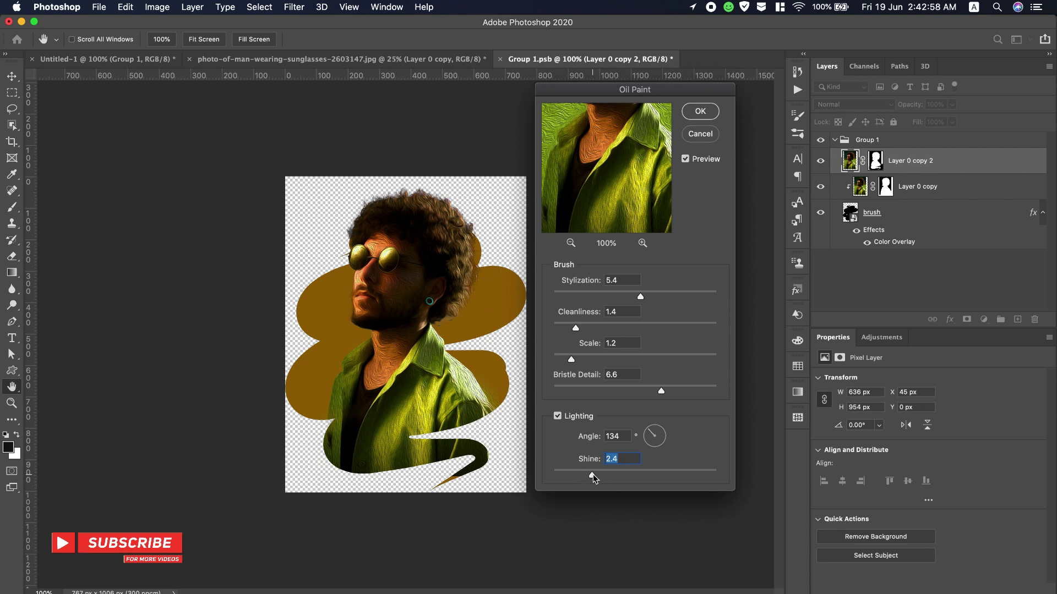
{"action": "left_click", "coordinate": [592, 477]}
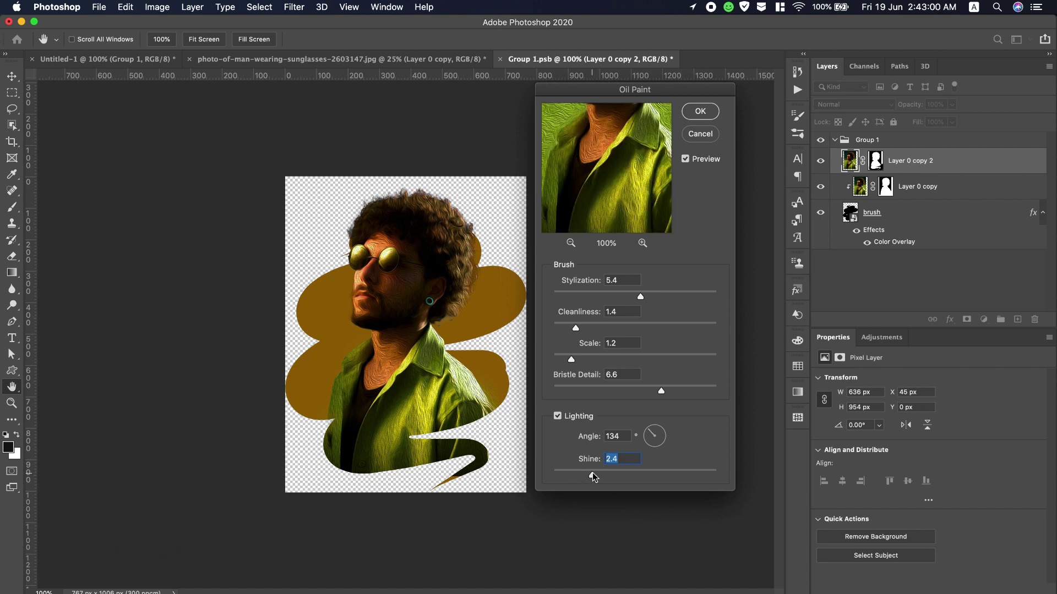
{"action": "left_click", "coordinate": [707, 113]}
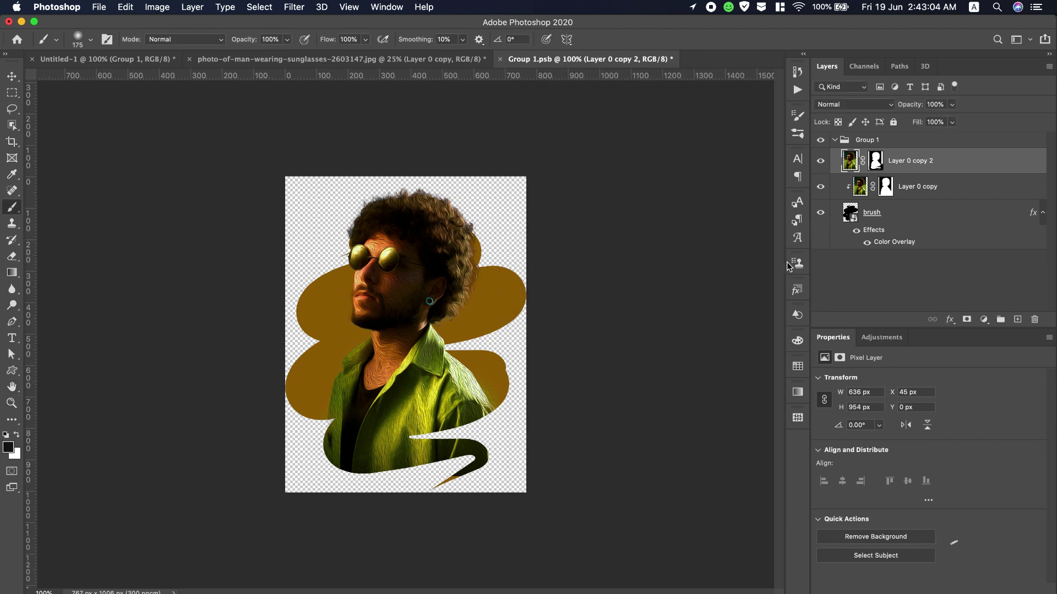
Collapse Group 1, save Group 1.psb, and close it to return to the poster.
{"action": "left_click", "coordinate": [835, 141]}
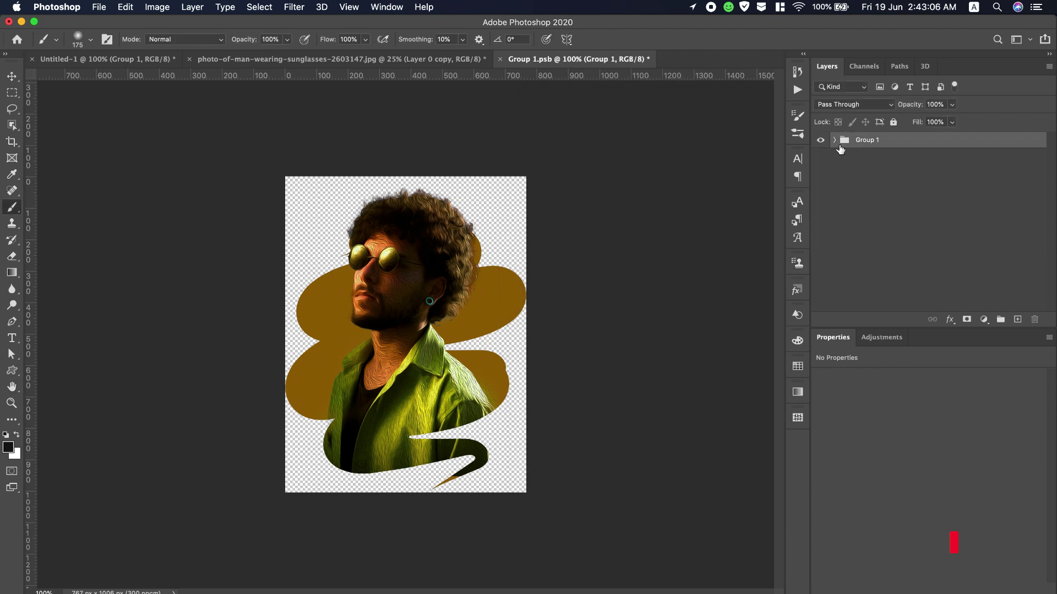
{"action": "key", "text": "super+s"}
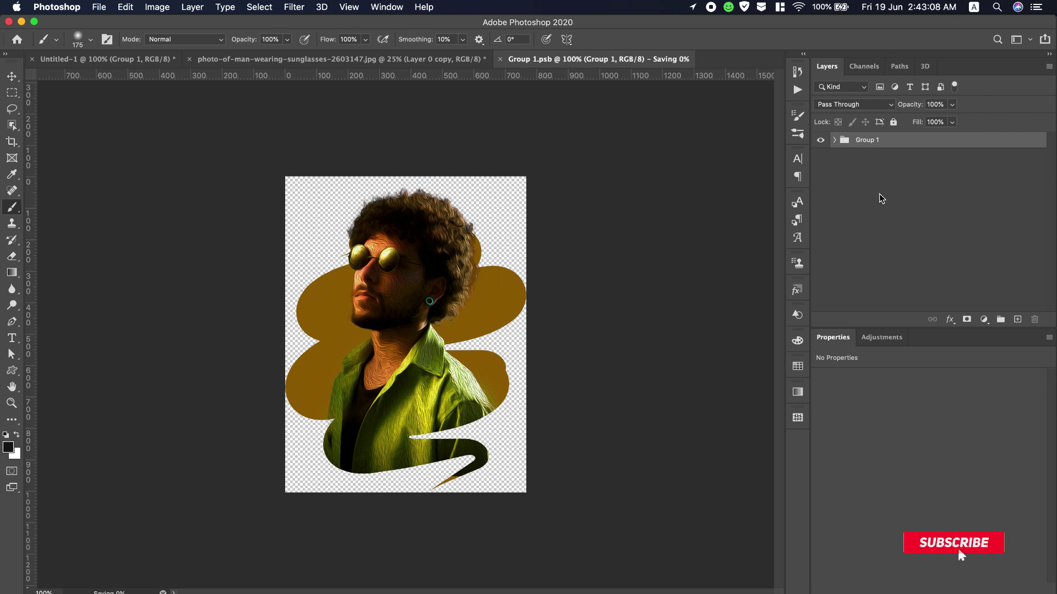
{"action": "left_click", "coordinate": [500, 59]}
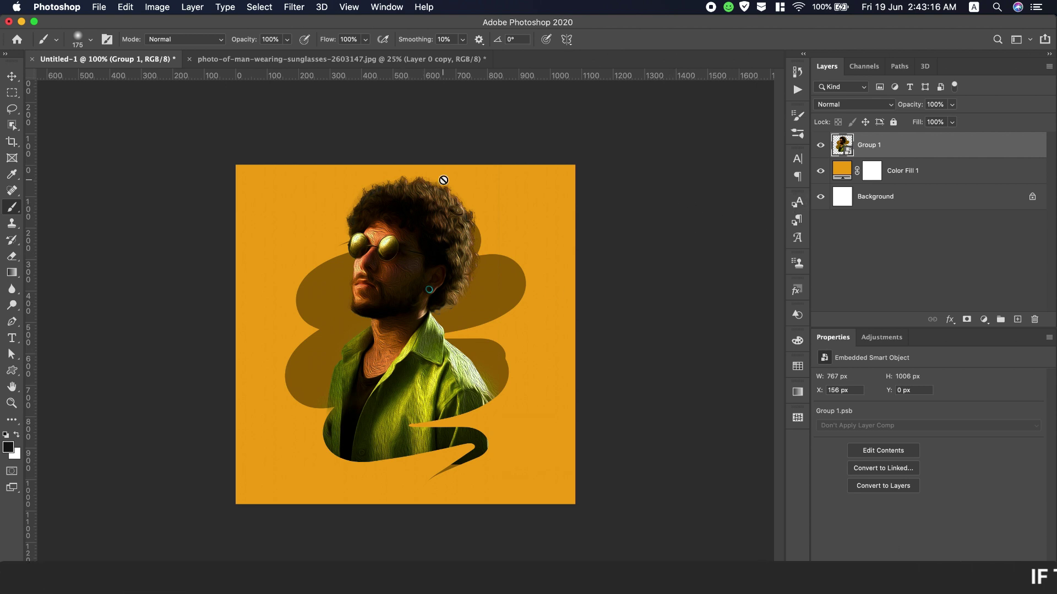
{"action": "left_click", "coordinate": [11, 403]}
{"action": "left_click", "coordinate": [77, 39]}
{"action": "left_click", "coordinate": [400, 264]}
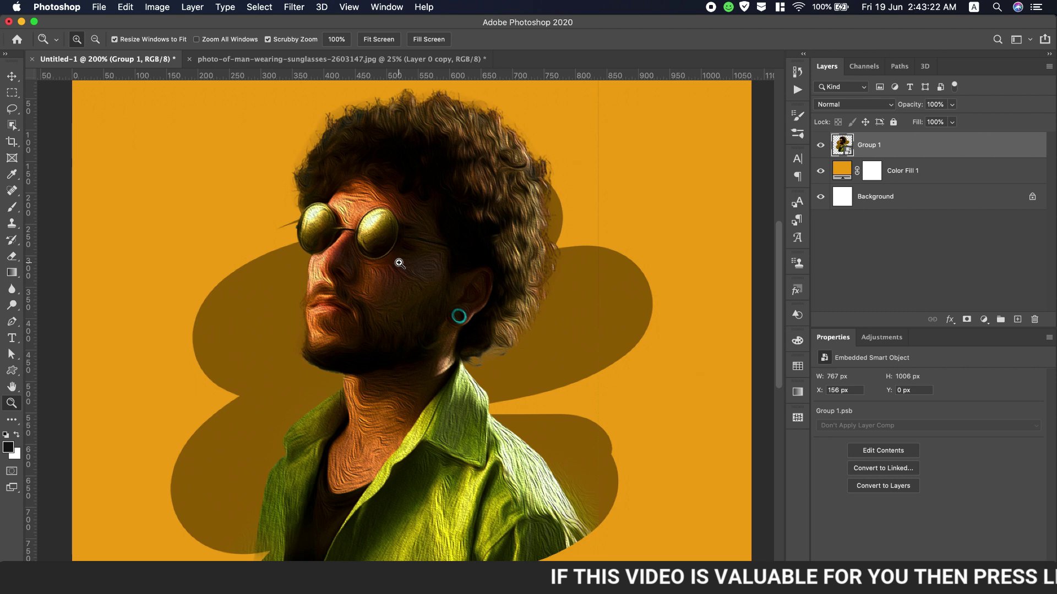
{"action": "scroll", "coordinate": [399, 263], "scroll_direction": "down", "scroll_amount": 10}
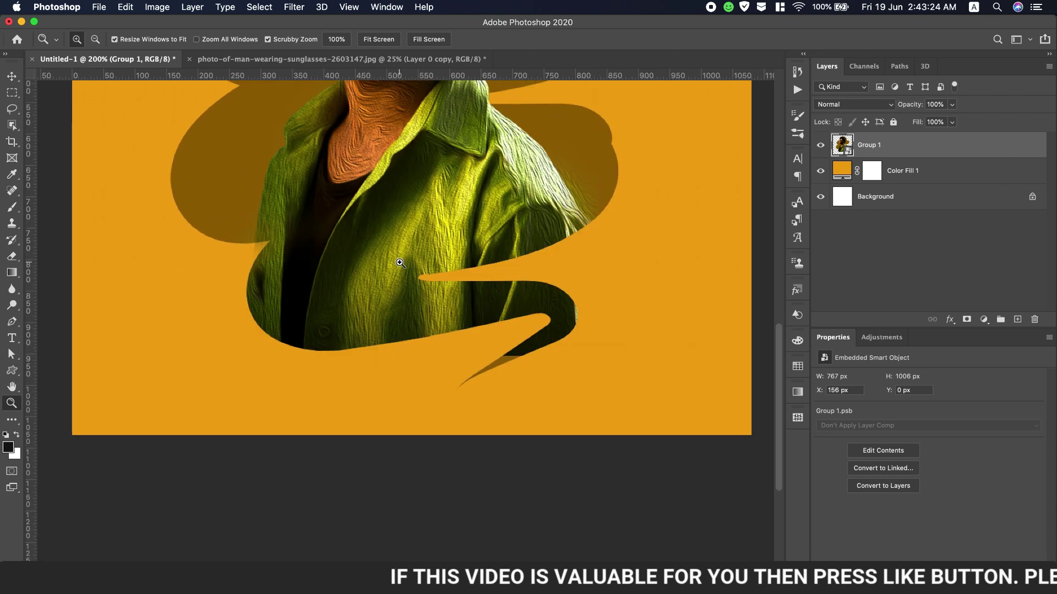
{"action": "scroll", "coordinate": [399, 264], "scroll_direction": "up", "scroll_amount": 8}
{"action": "scroll", "coordinate": [399, 264], "scroll_direction": "up", "scroll_amount": 12}
{"action": "scroll", "coordinate": [400, 263], "scroll_direction": "down", "scroll_amount": 3}
{"action": "scroll", "coordinate": [399, 264], "scroll_direction": "down", "scroll_amount": 8}
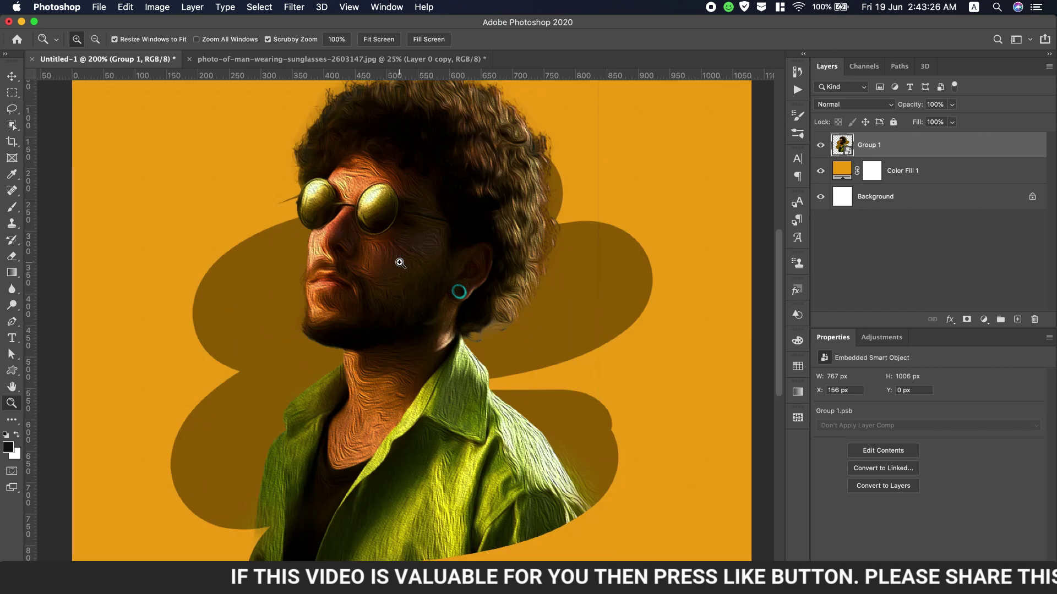
{"action": "left_click", "coordinate": [379, 39]}
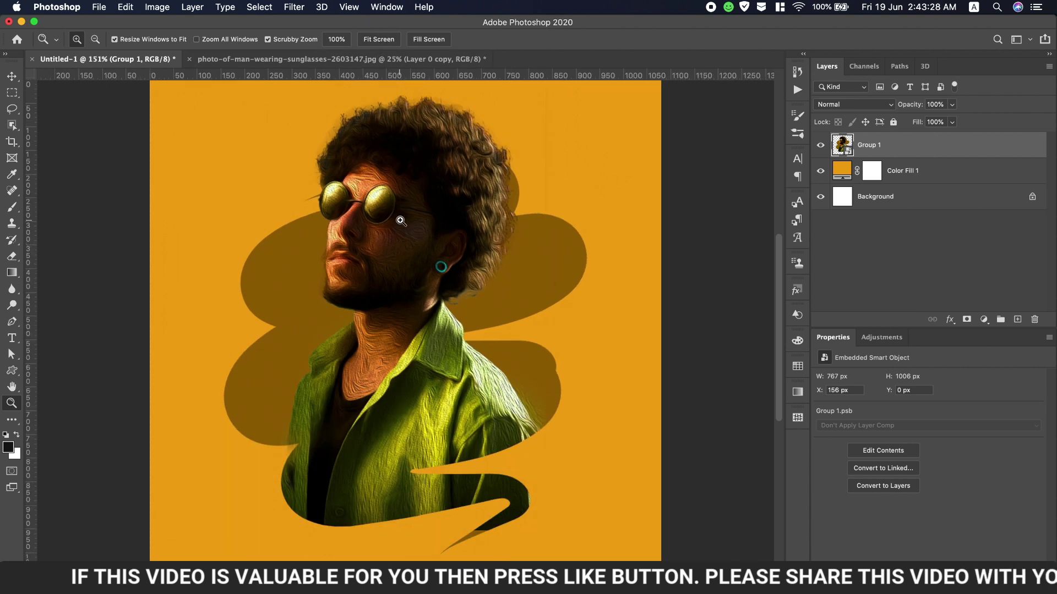
{"action": "left_click", "coordinate": [337, 39]}
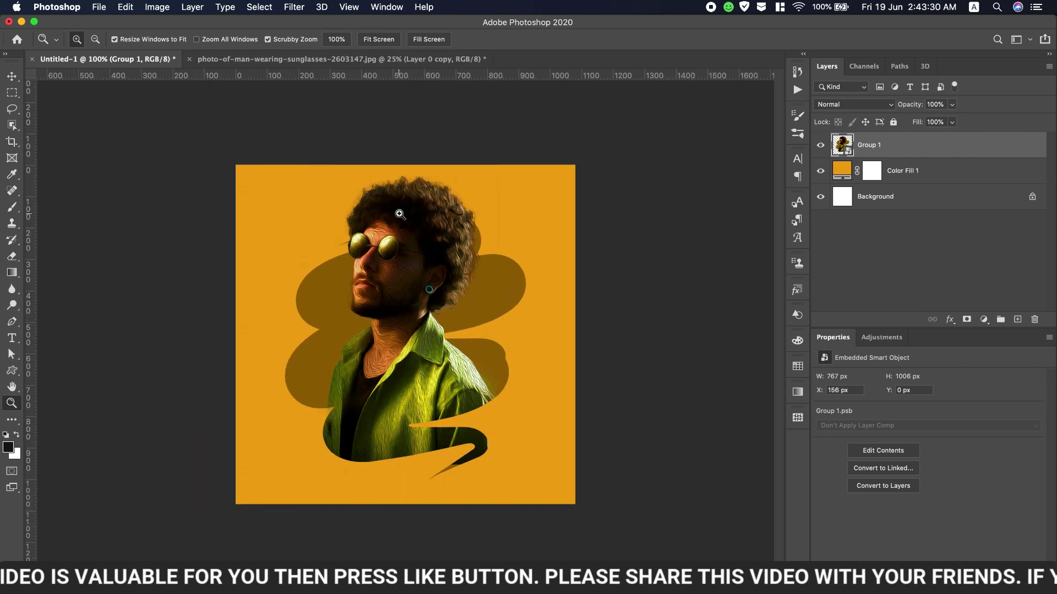
Start a Save As copy in JPEG format named 'Trendy Facebook Photo Lab Effect'.
{"action": "left_click", "coordinate": [99, 8]}
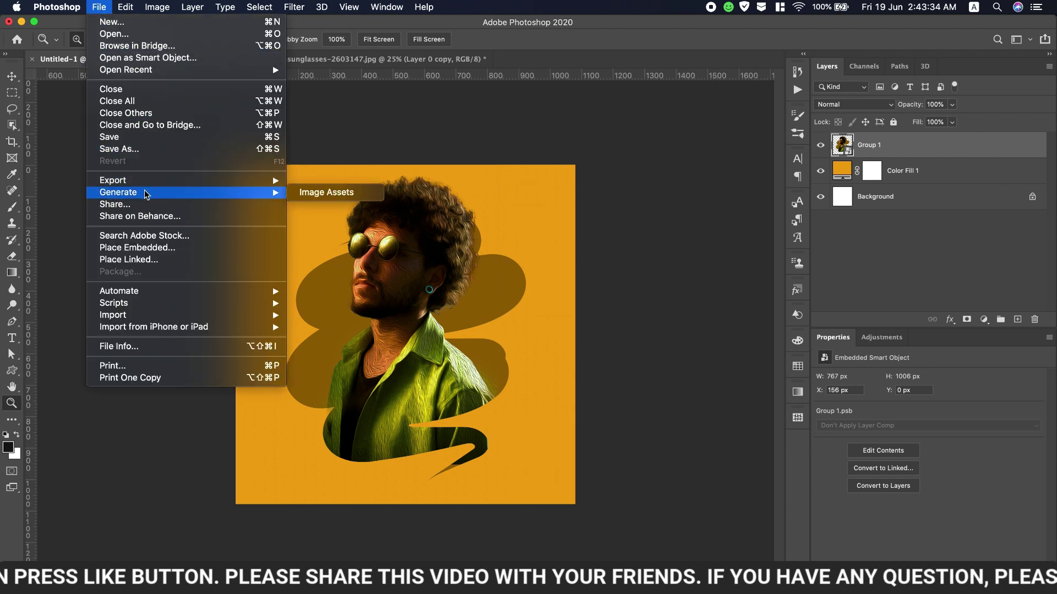
{"action": "left_click", "coordinate": [142, 149]}
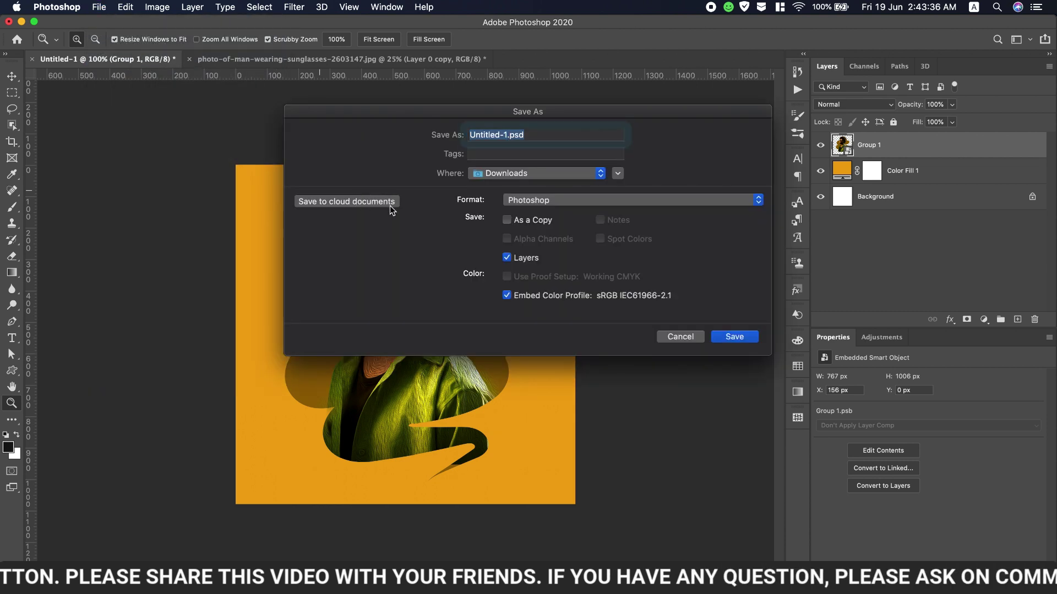
{"action": "left_click", "coordinate": [547, 201]}
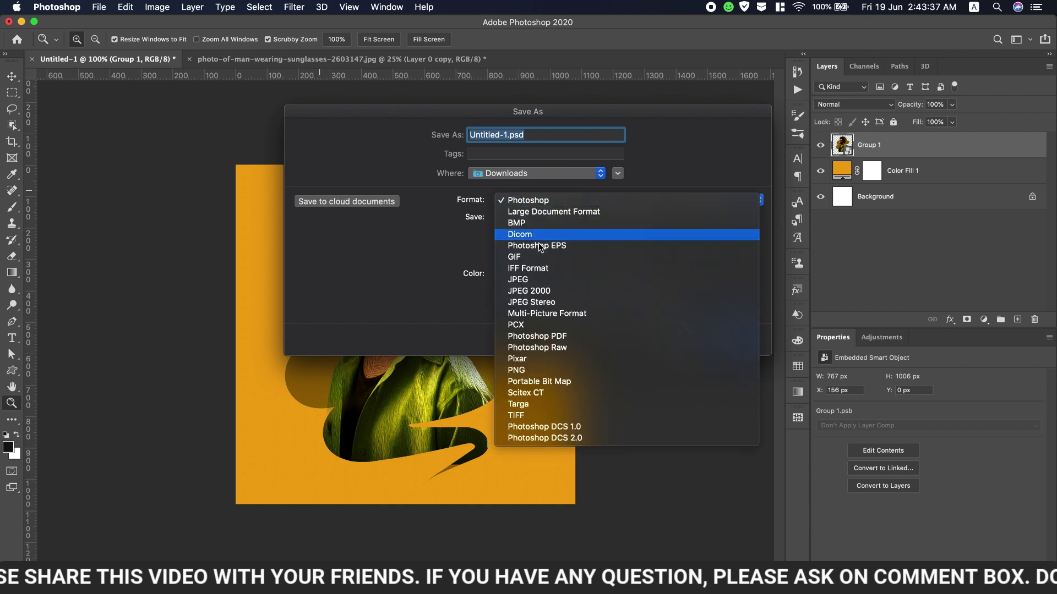
{"action": "left_click", "coordinate": [523, 280]}
{"action": "type", "text": "Trendy Face.jpg"}
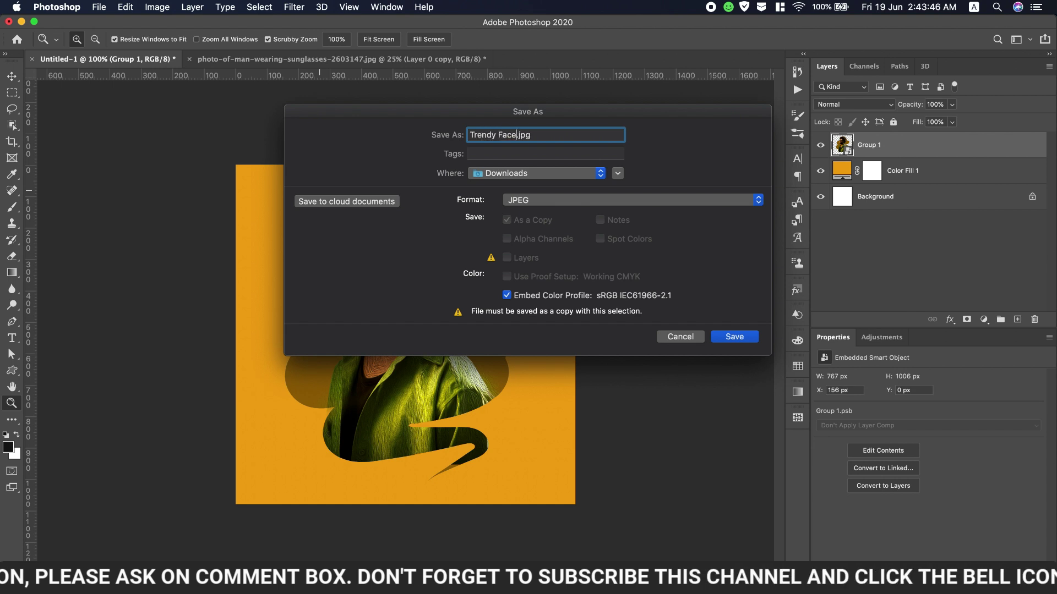
{"action": "type", "text": "book Ph"}
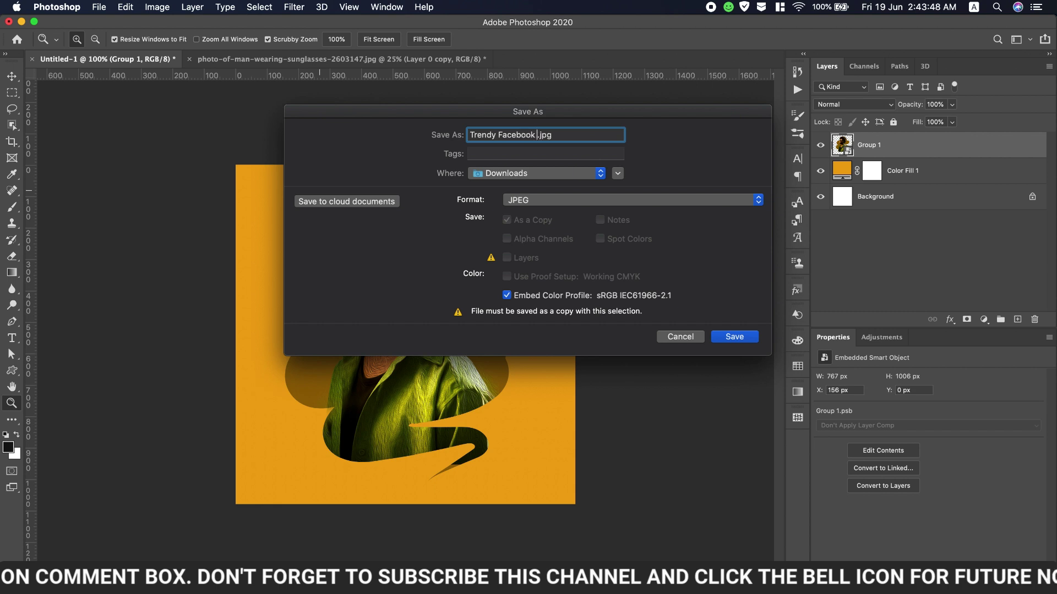
{"action": "type", "text": "oto Lab Effect"}
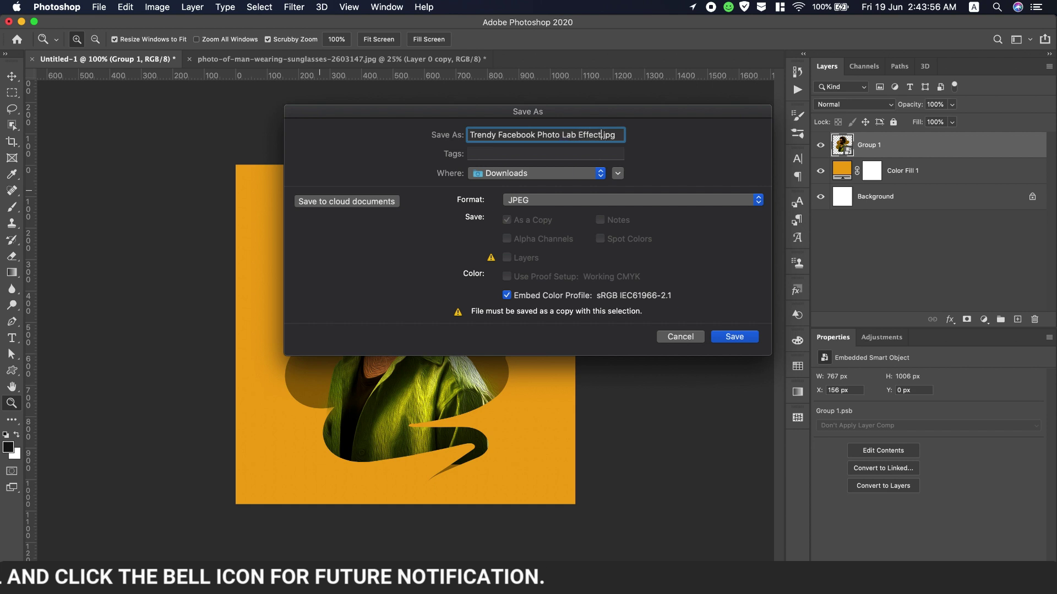
Save the JPEG to the Desktop, accepting Quality 12 (Maximum) in JPEG Options.
{"action": "left_click", "coordinate": [581, 175]}
{"action": "left_click", "coordinate": [520, 290]}
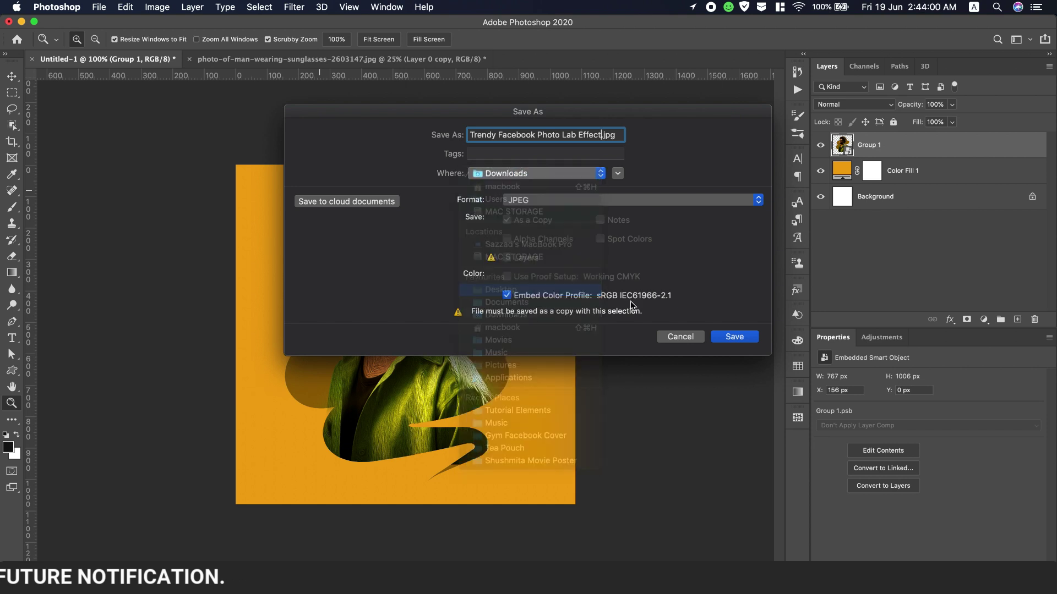
{"action": "left_click", "coordinate": [735, 337]}
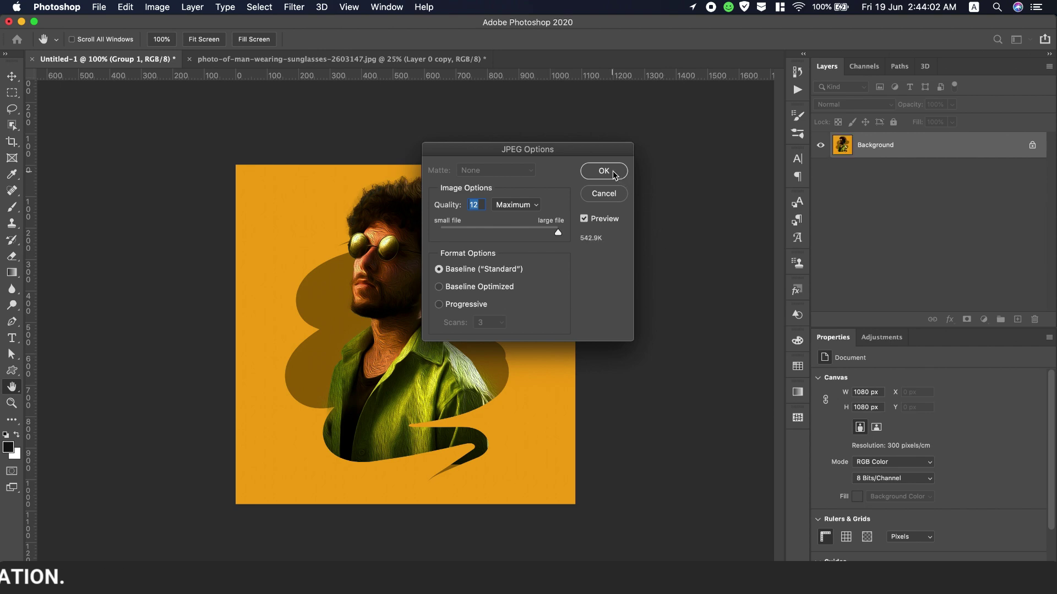
{"action": "left_click", "coordinate": [604, 171]}
{"action": "key", "text": "z"}
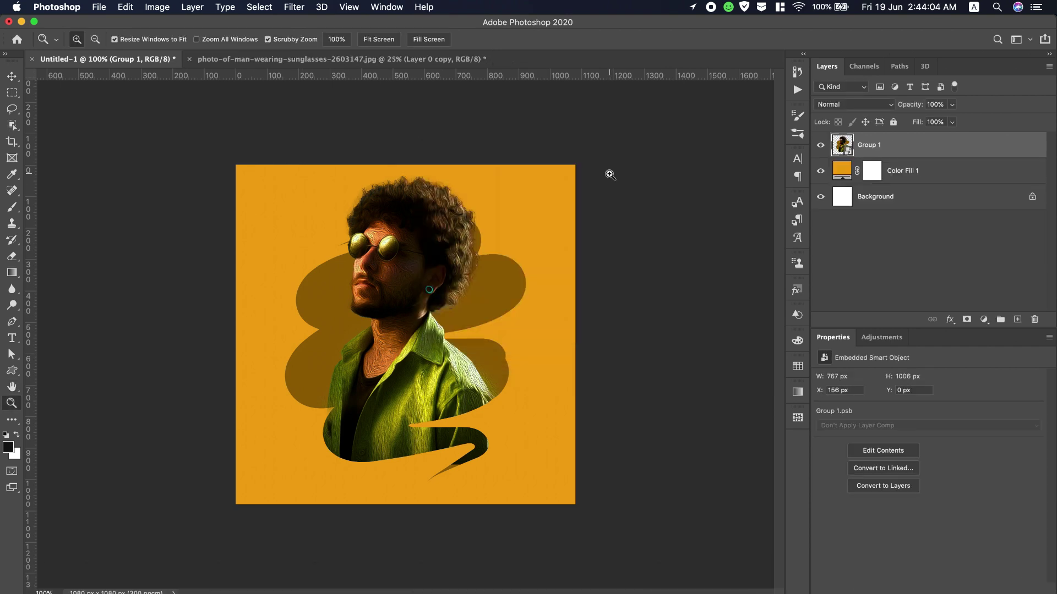